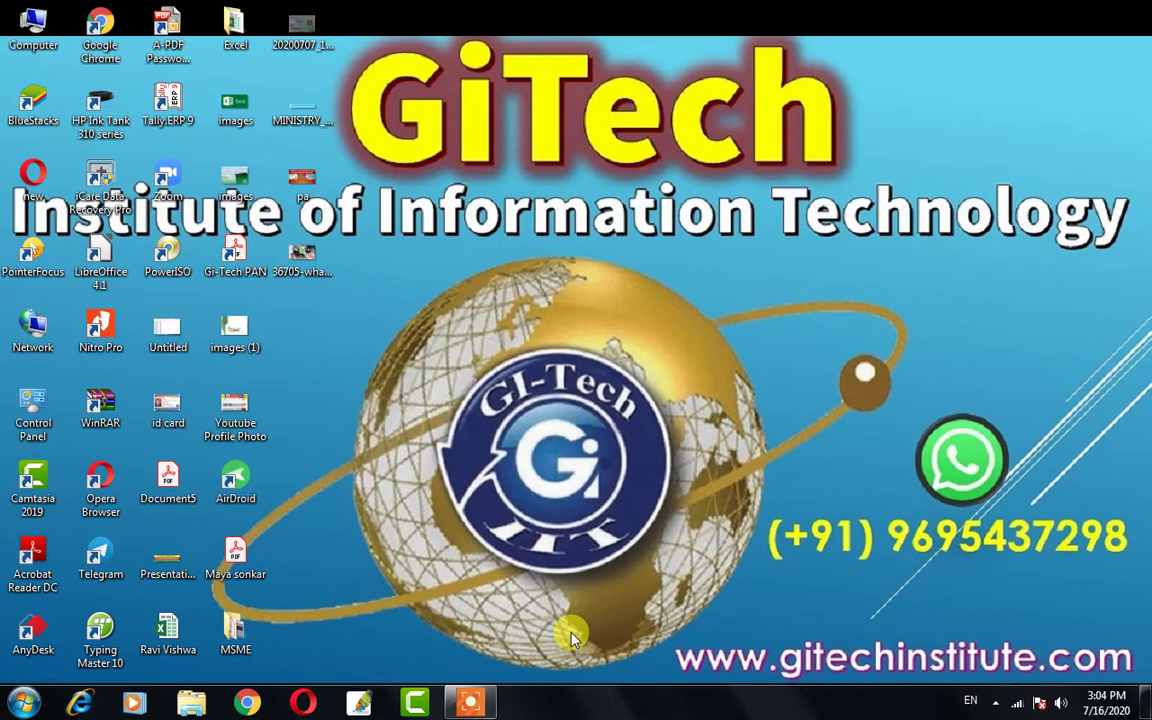
- Launch PowerPoint 2007 by running the powerpnt command from the Run box
{"action": "key", "text": "super+r"}
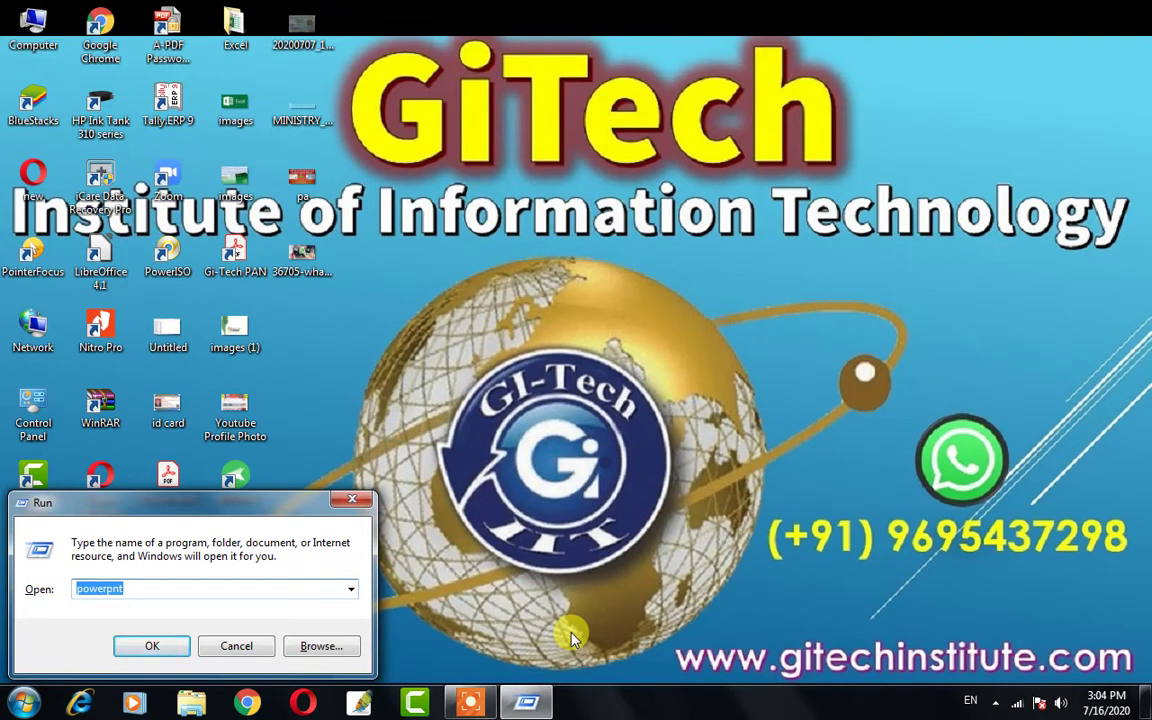
{"action": "left_click", "coordinate": [151, 647]}
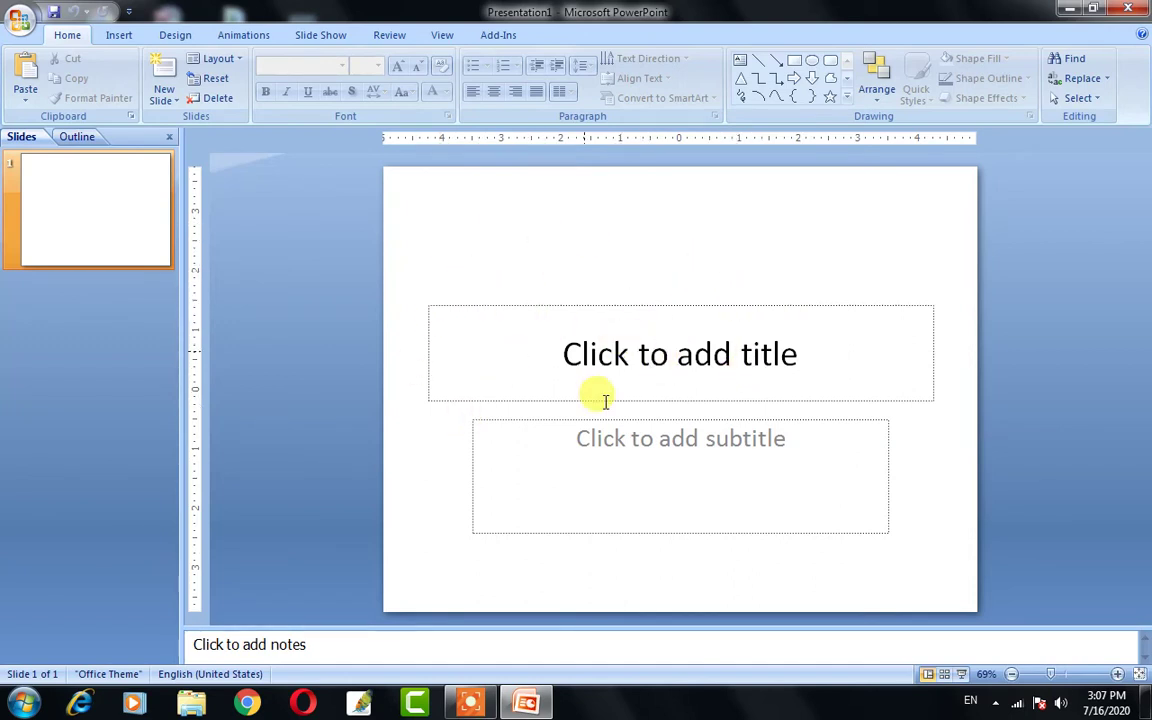
- Type the title 'my view' and a subtitle line introducing the presenter by name
{"action": "left_click", "coordinate": [717, 358]}
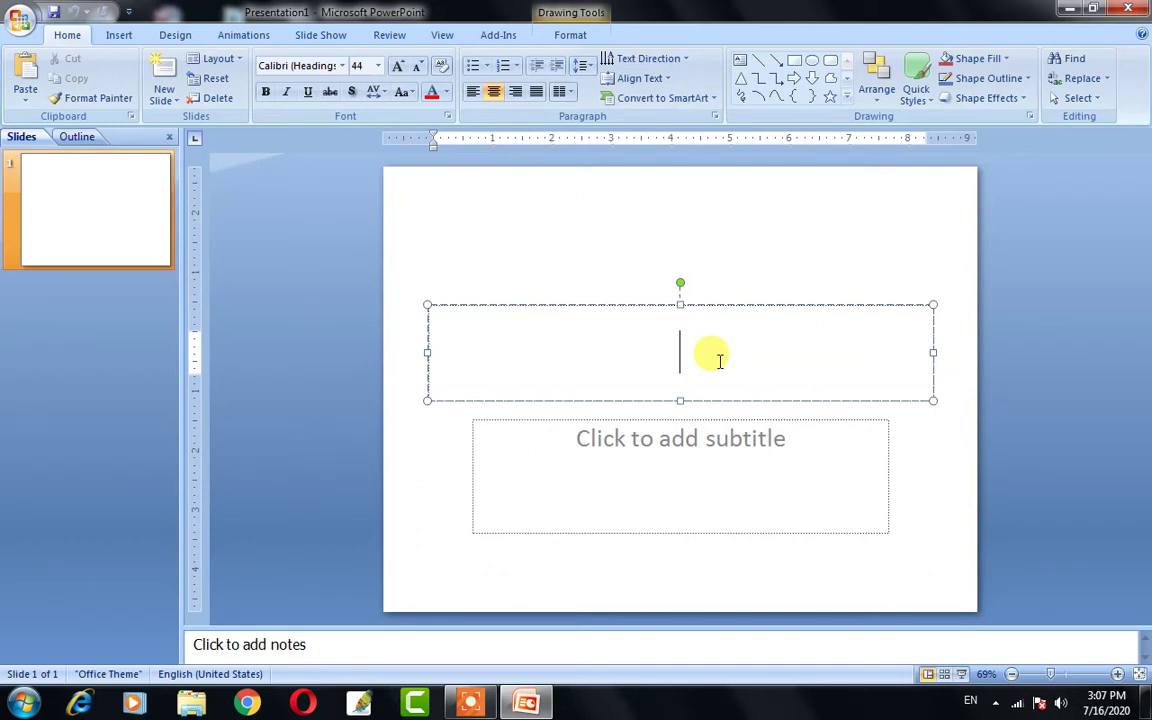
{"action": "type", "text": "my "}
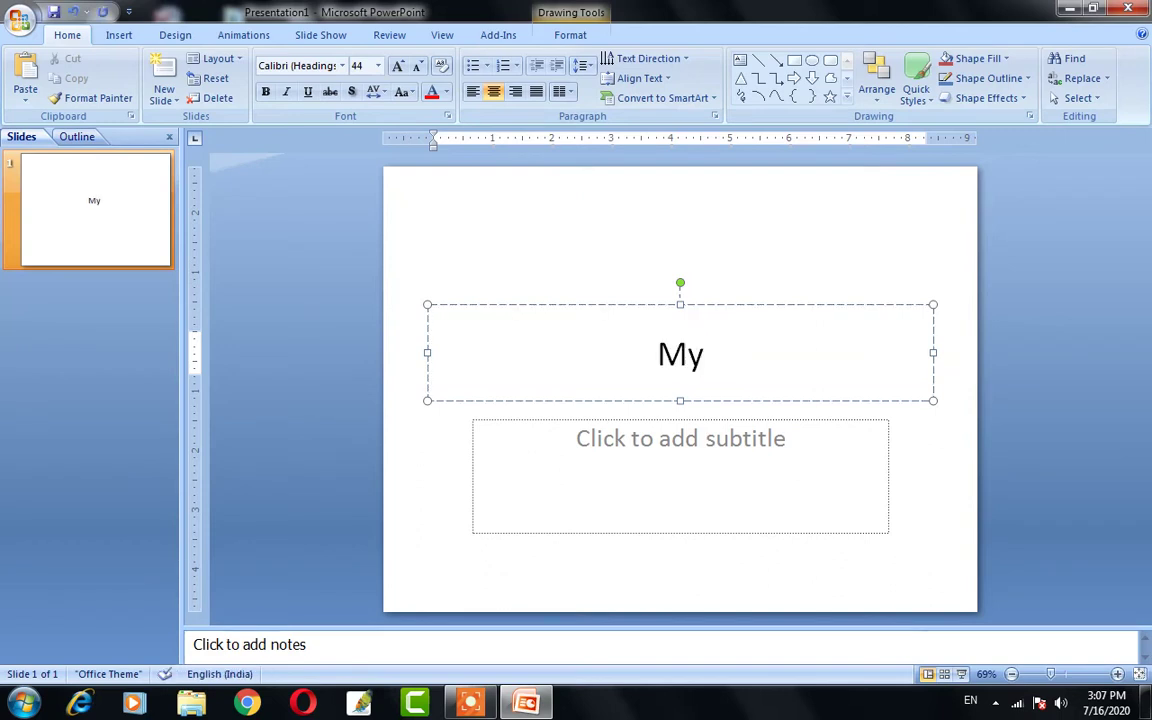
{"action": "type", "text": " view"}
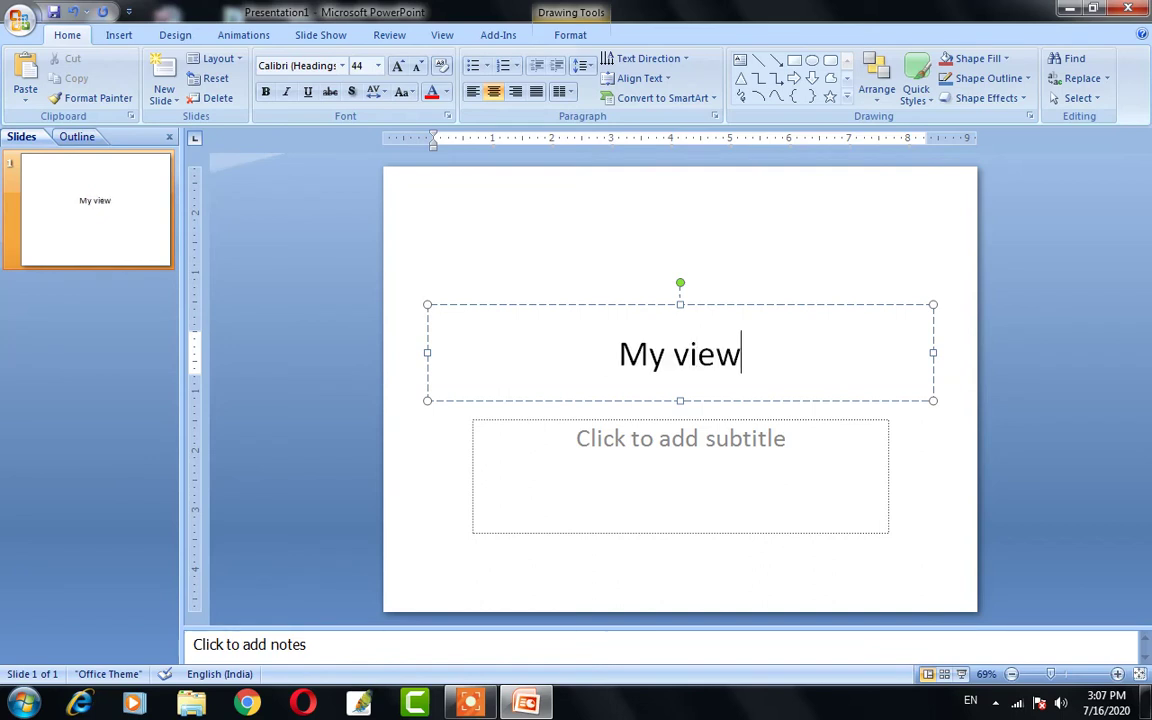
{"action": "left_click", "coordinate": [672, 440]}
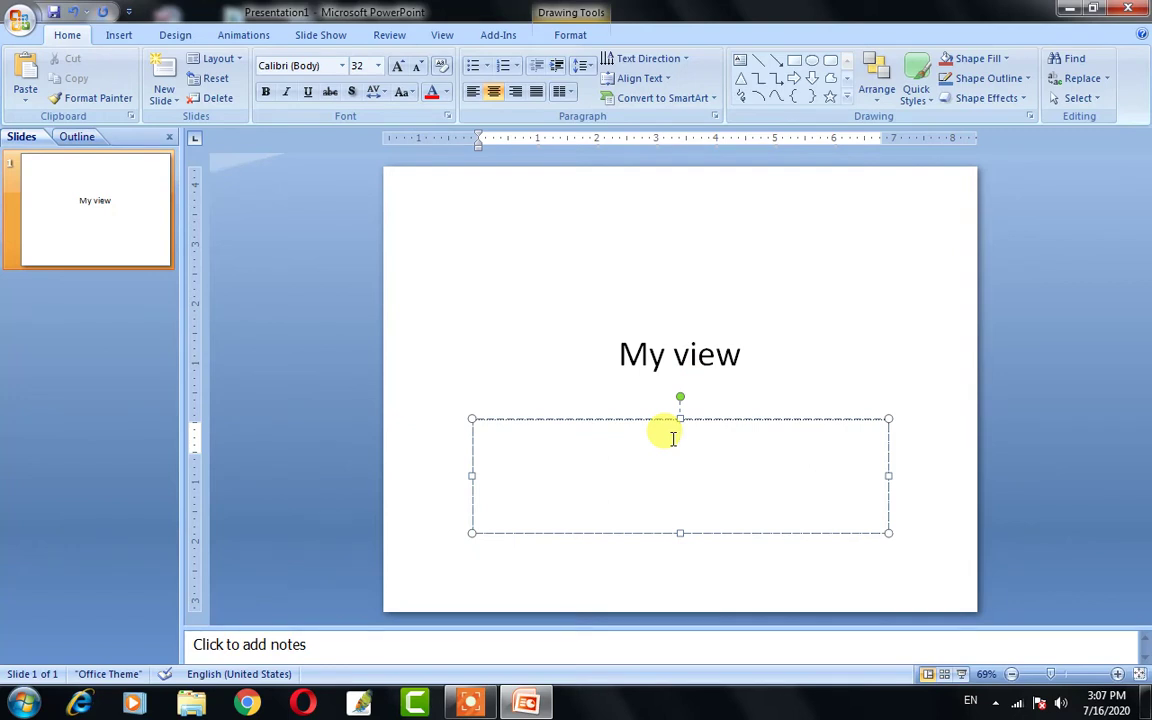
{"action": "type", "text": "ma"}
{"action": "key", "text": "BackSpace"}
{"action": "key", "text": "BackSpace"}
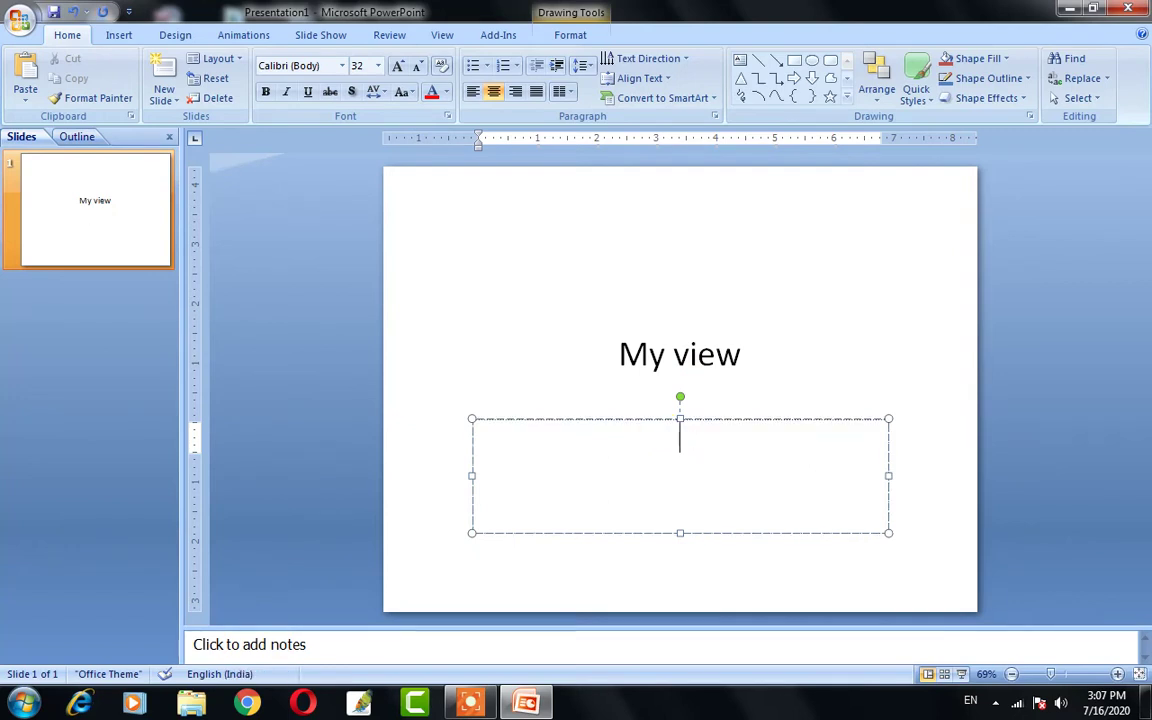
{"action": "type", "text": "my"}
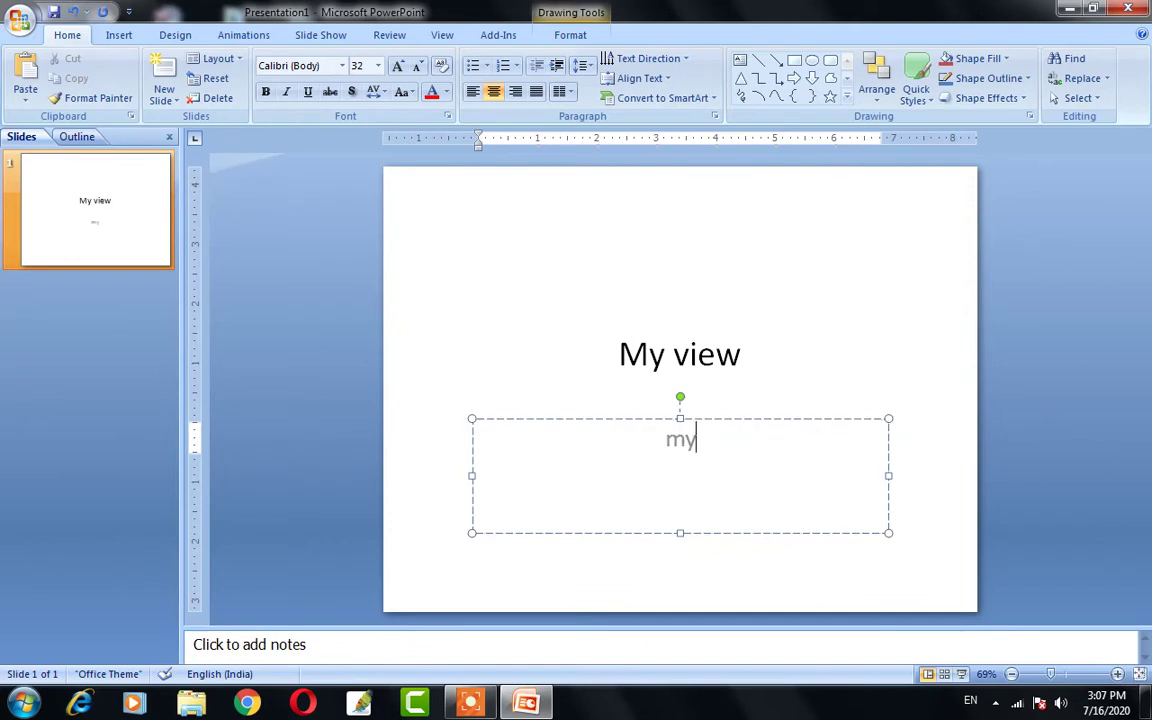
{"action": "type", "text": "ame "}
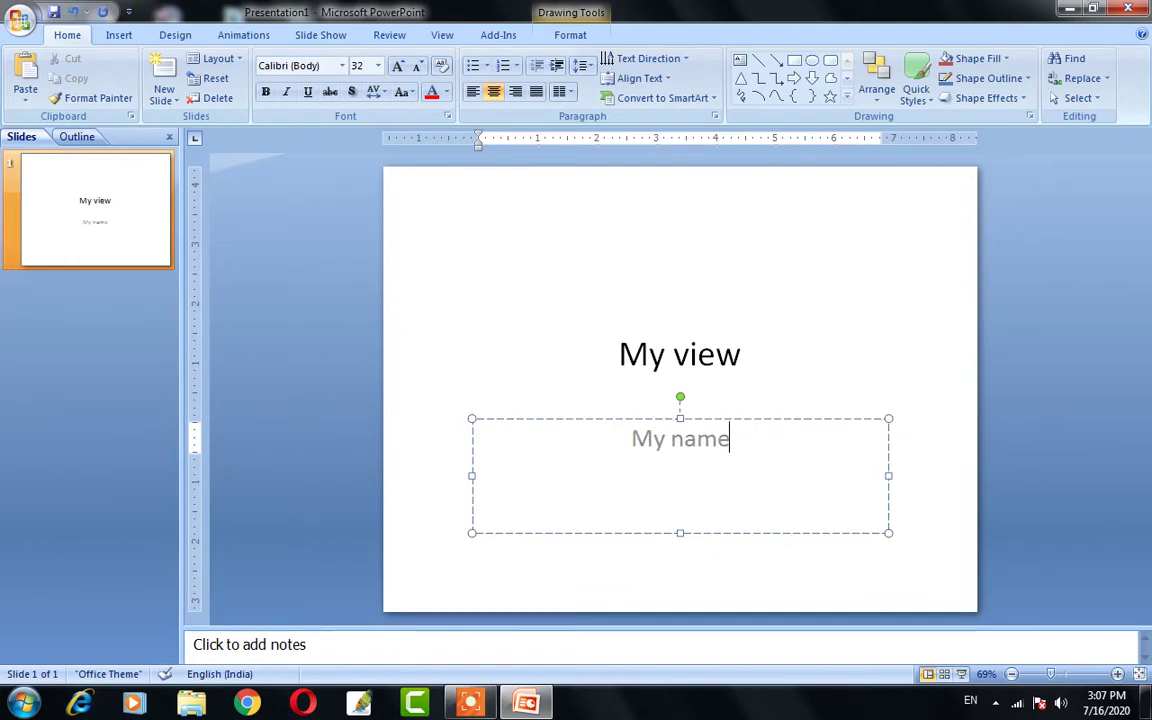
{"action": "type", "text": "is ra"}
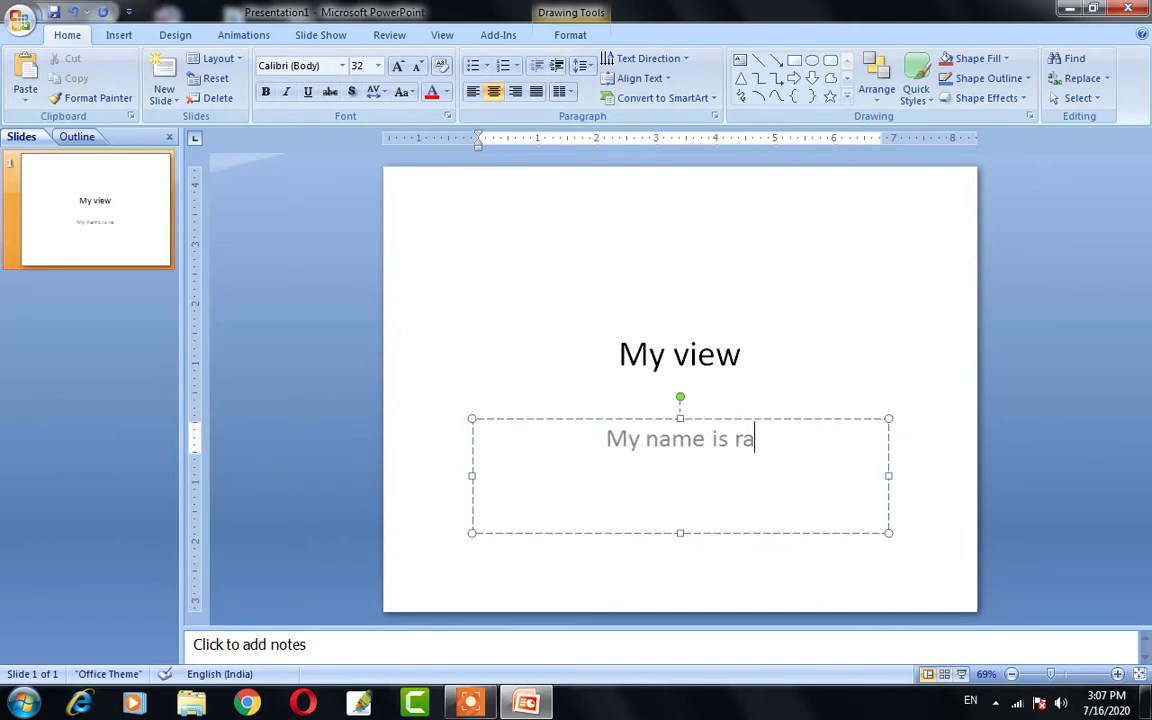
{"action": "type", "text": "vi"}
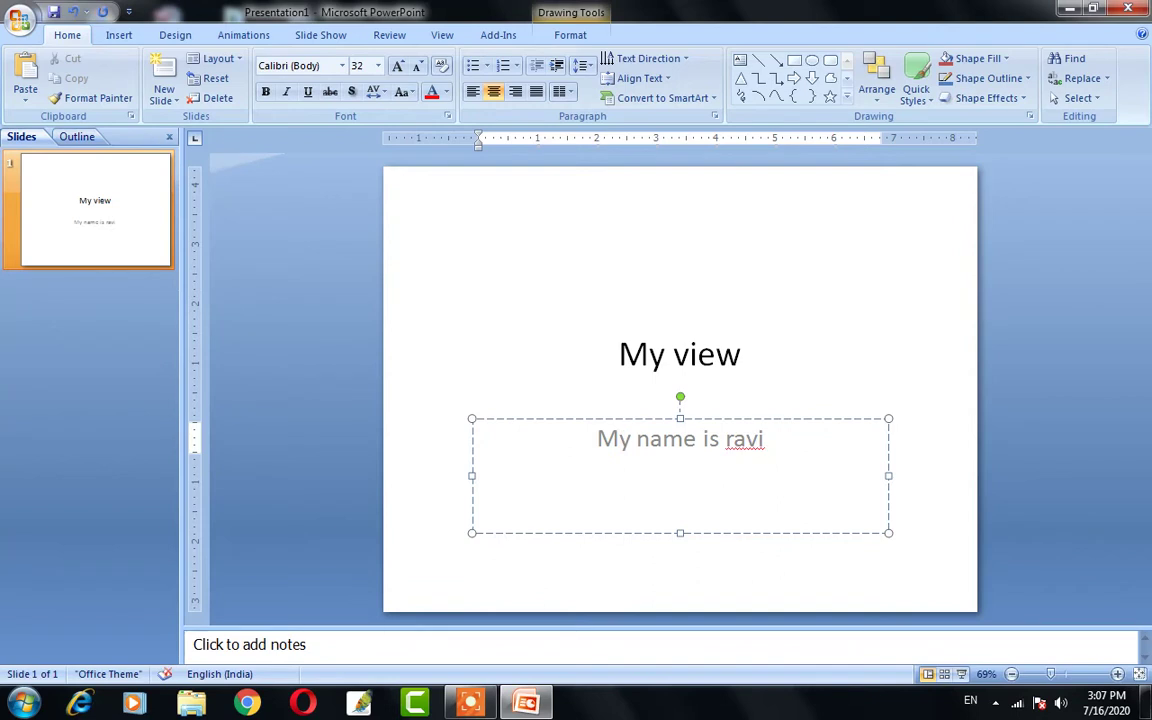
- Capitalize the first letter of the presenter's name in the subtitle, then deselect the placeholders
{"action": "key", "text": "BackSpace"}
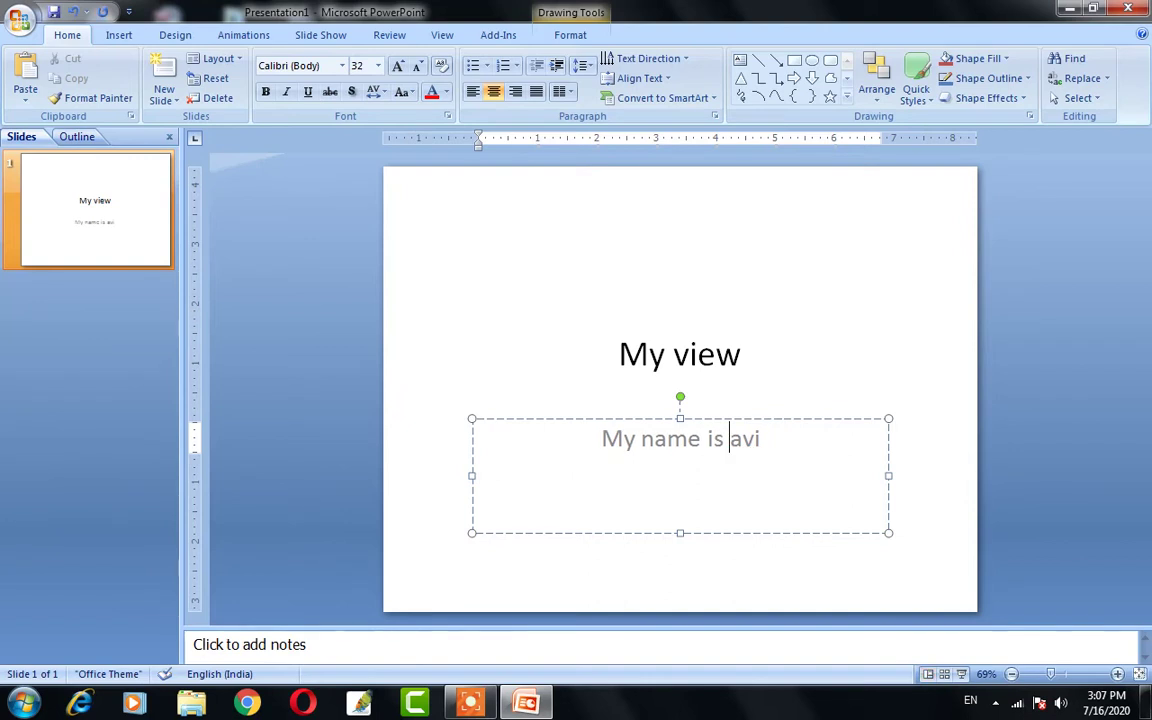
{"action": "type", "text": "R"}
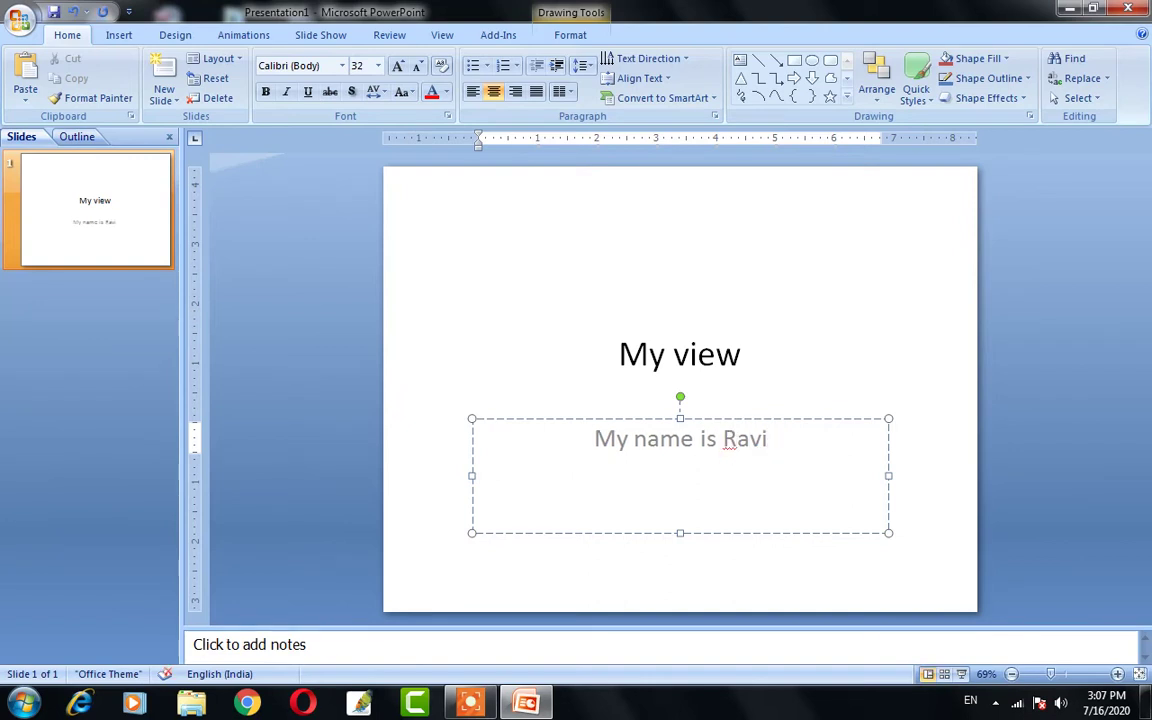
{"action": "left_click", "coordinate": [550, 324]}
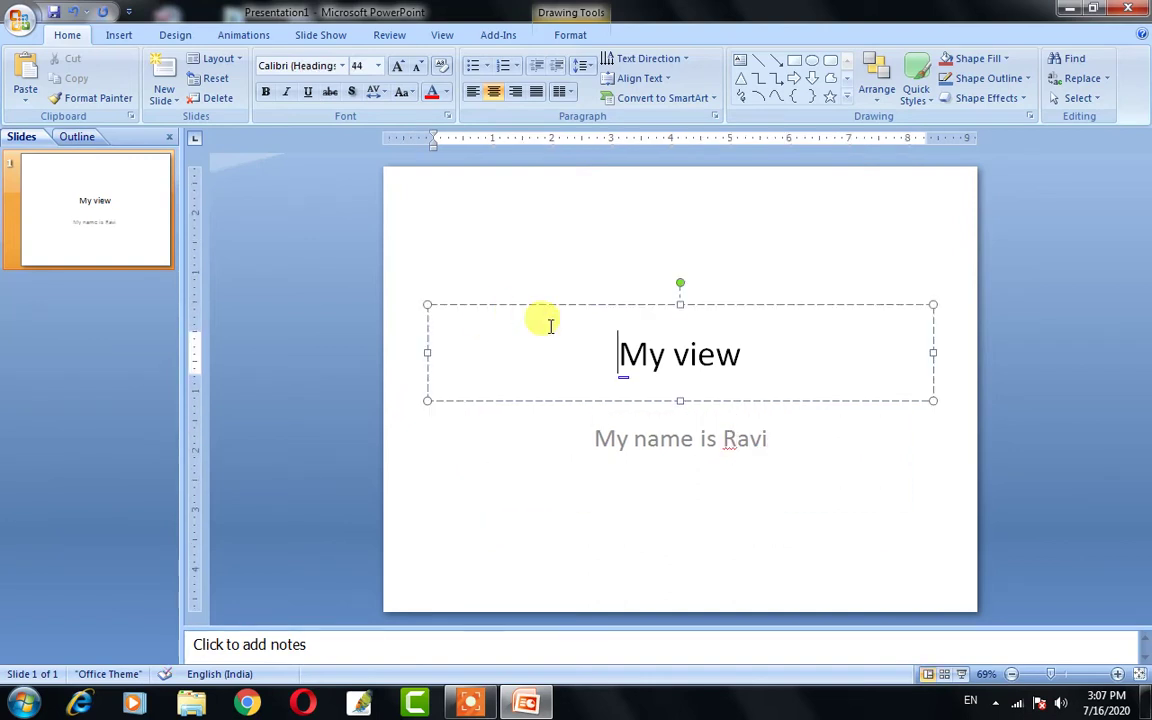
{"action": "left_click", "coordinate": [519, 458]}
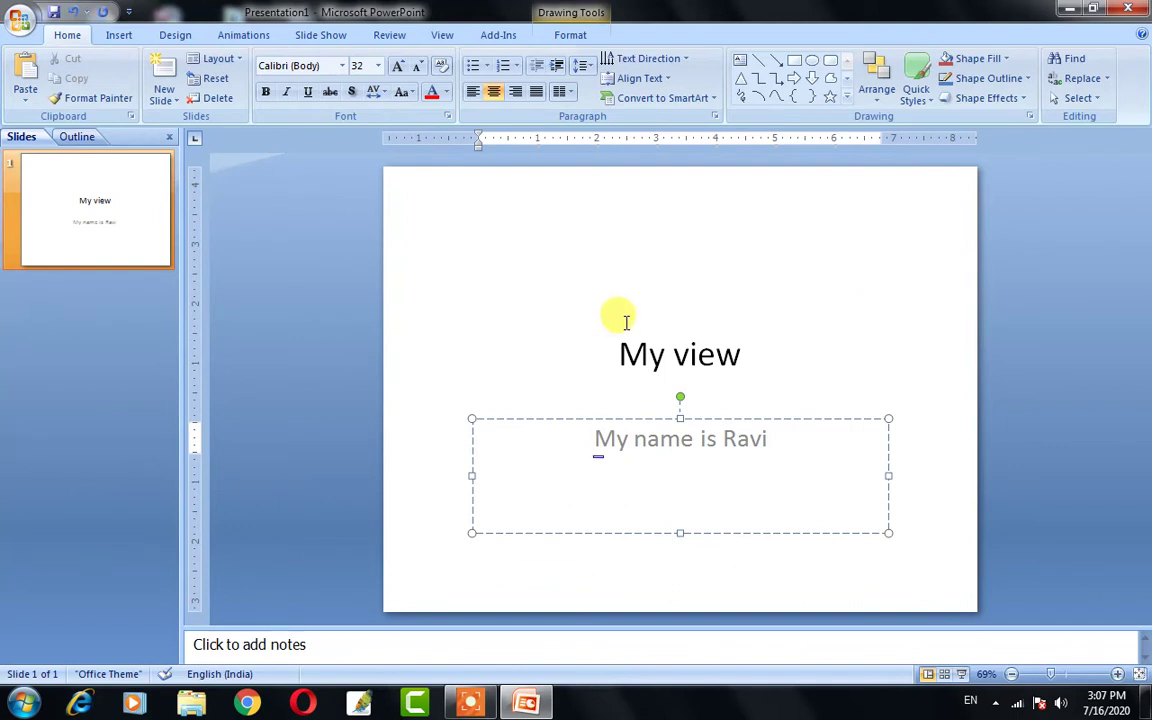
{"action": "left_click", "coordinate": [520, 335]}
{"action": "left_click", "coordinate": [440, 222]}
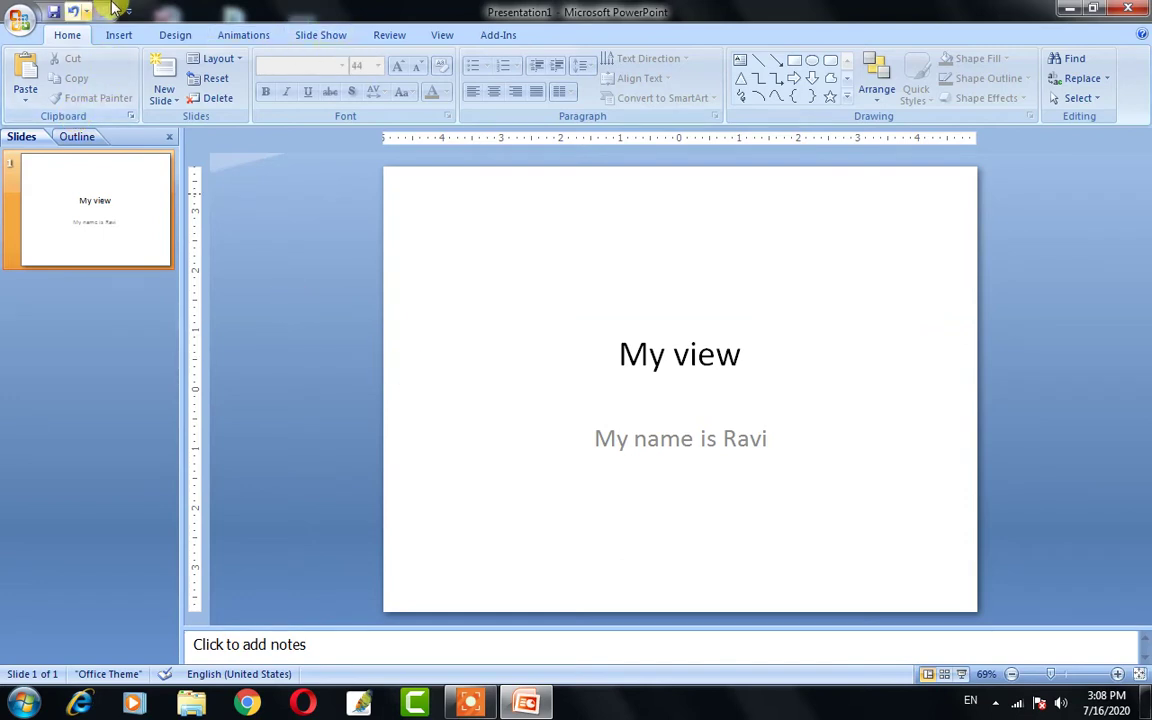
- Copy the subtitle introduction line and paste it as a second subtitle line
{"action": "left_click", "coordinate": [658, 441]}
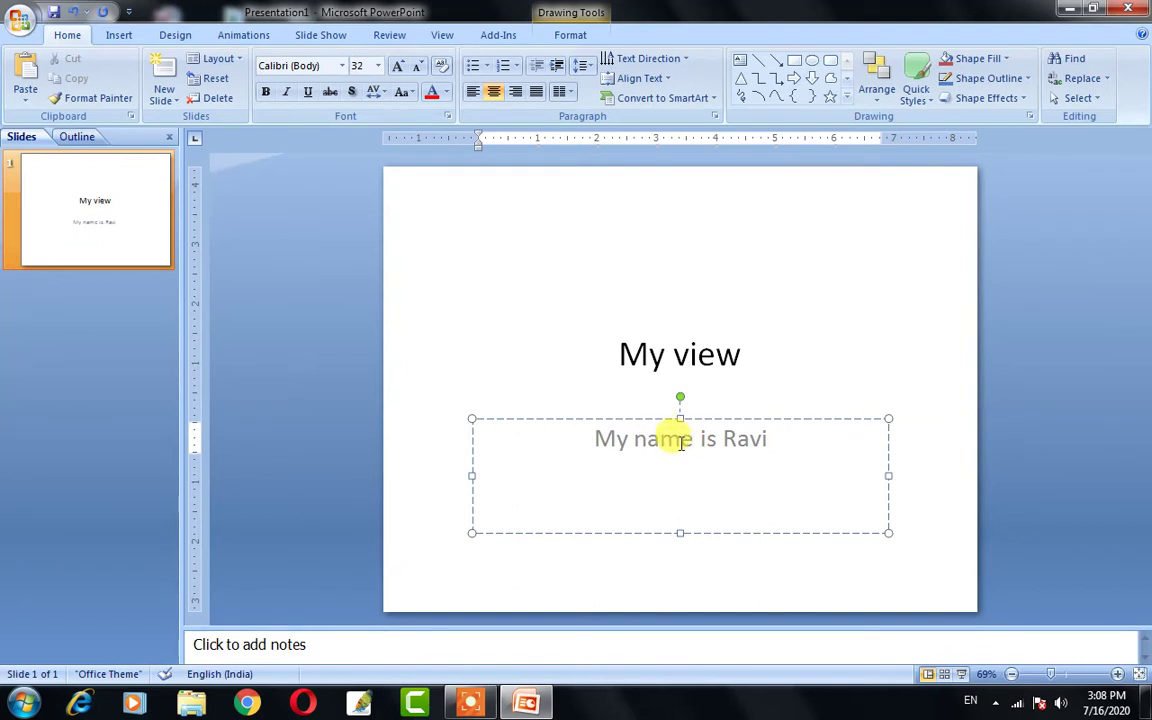
{"action": "triple_click", "coordinate": [680, 443]}
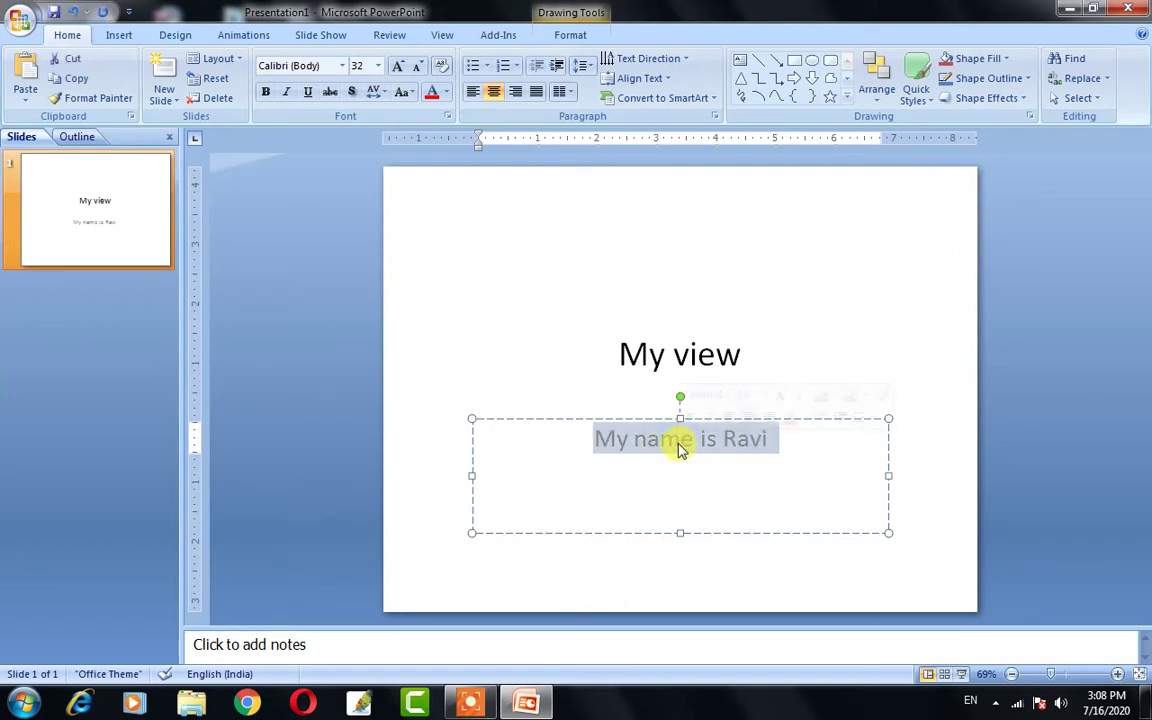
{"action": "left_click", "coordinate": [678, 444]}
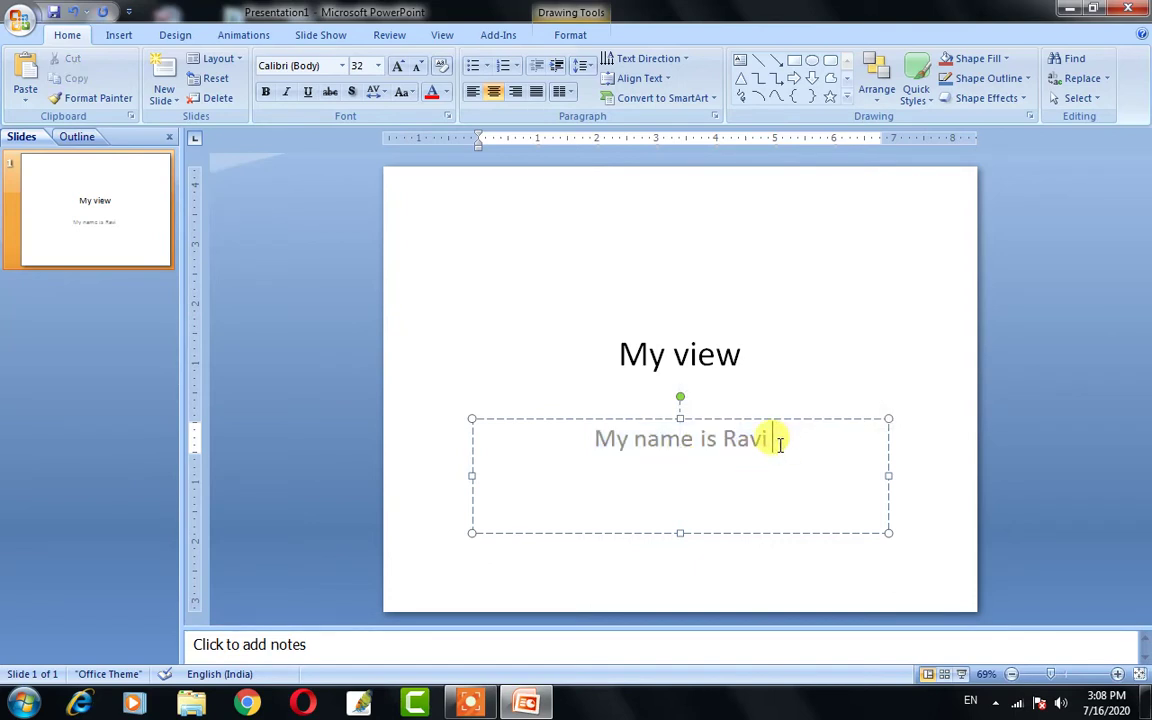
{"action": "key", "text": "ctrl+shift+Left"}
{"action": "key", "text": "ctrl+shift+Left"}
{"action": "key", "text": "ctrl+shift+Left"}
{"action": "key", "text": "ctrl+shift+Left"}
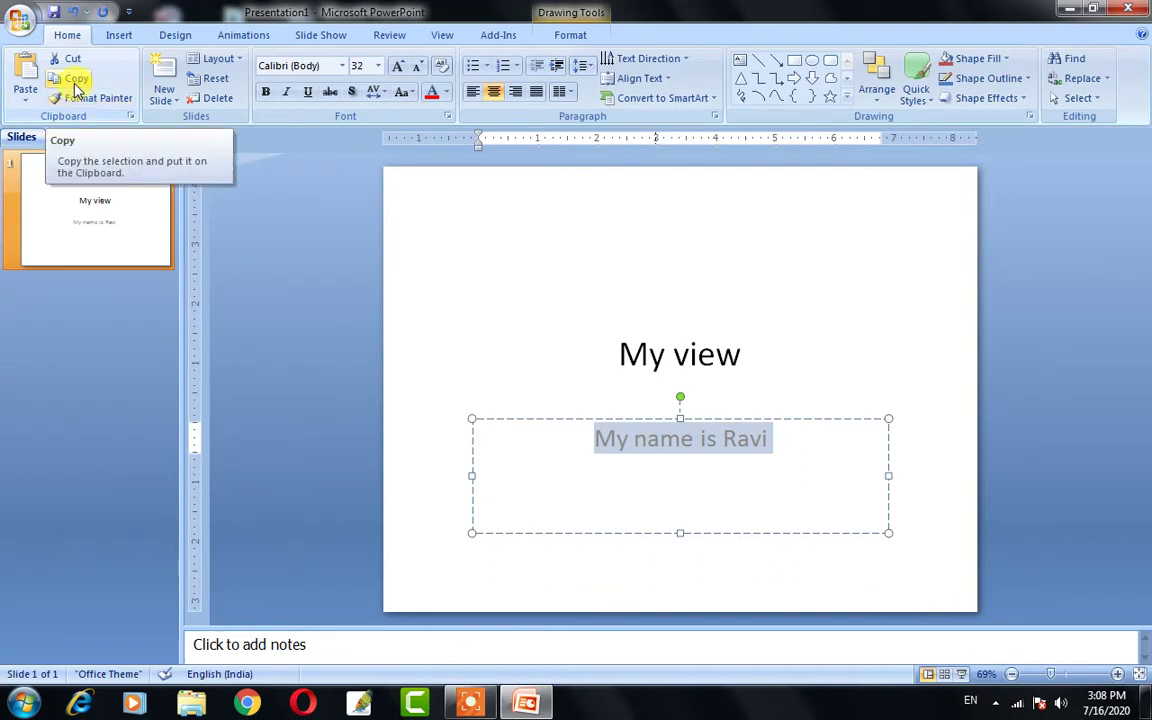
{"action": "left_click", "coordinate": [75, 82]}
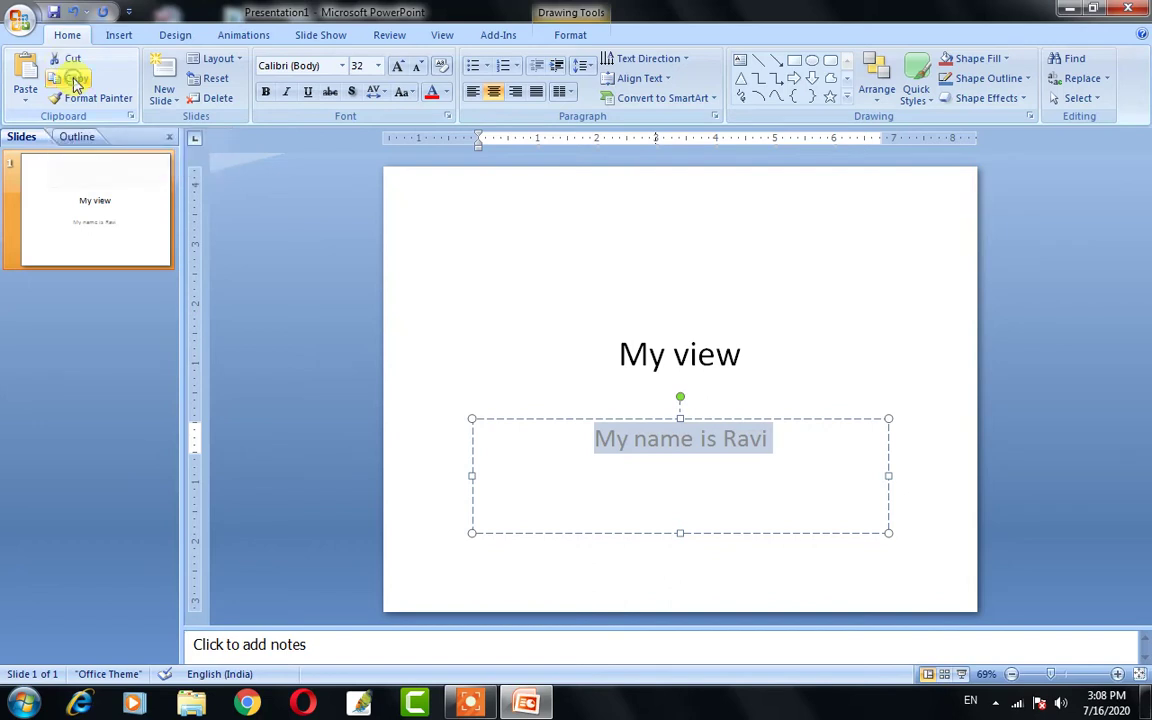
{"action": "left_click", "coordinate": [786, 453]}
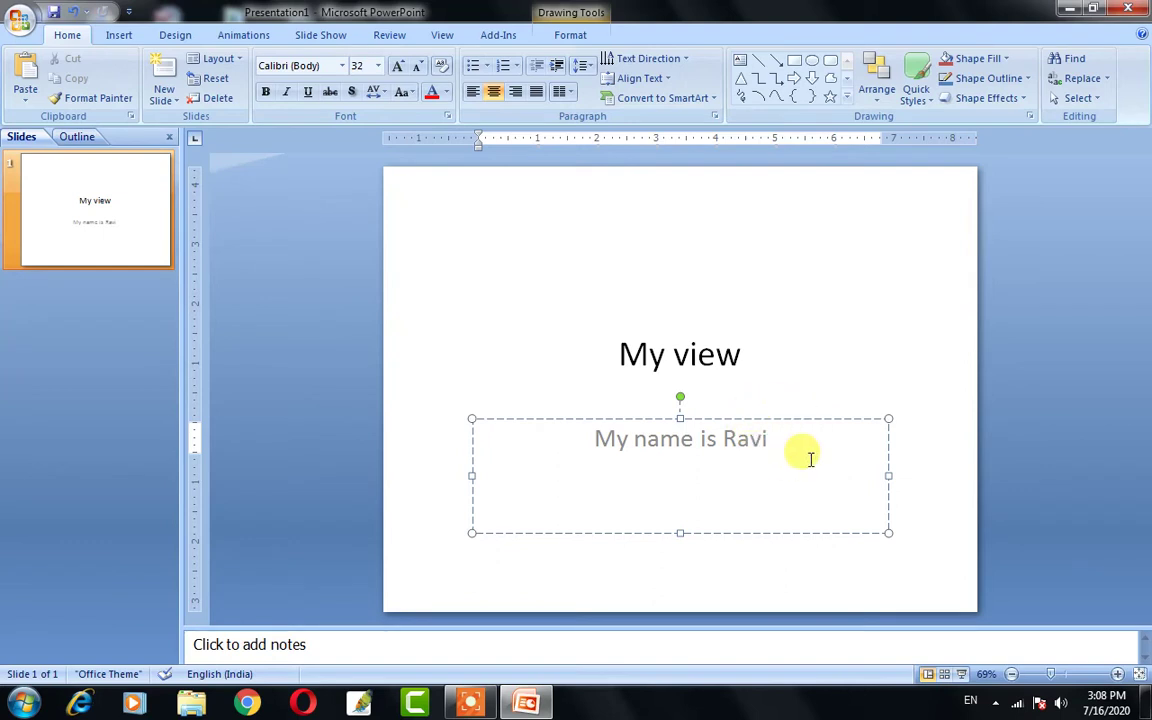
{"action": "key", "text": "Return"}
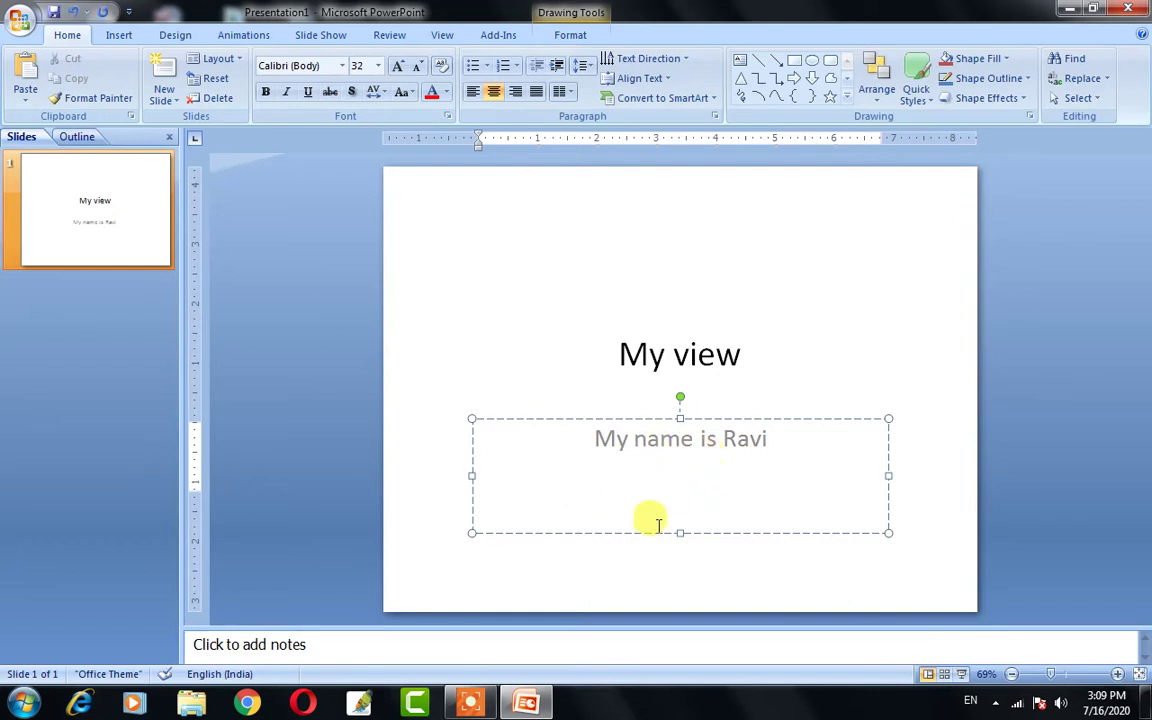
{"action": "left_click", "coordinate": [30, 75]}
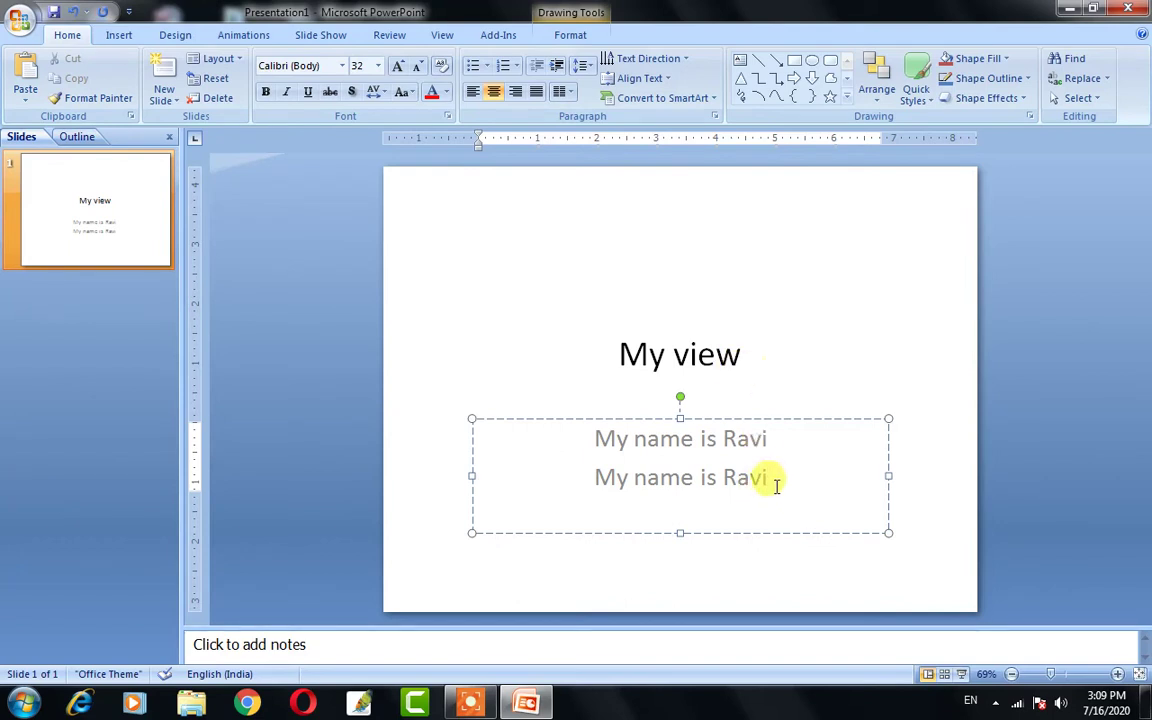
- Cut the duplicated second line out of the subtitle placeholder
{"action": "triple_click", "coordinate": [775, 484]}
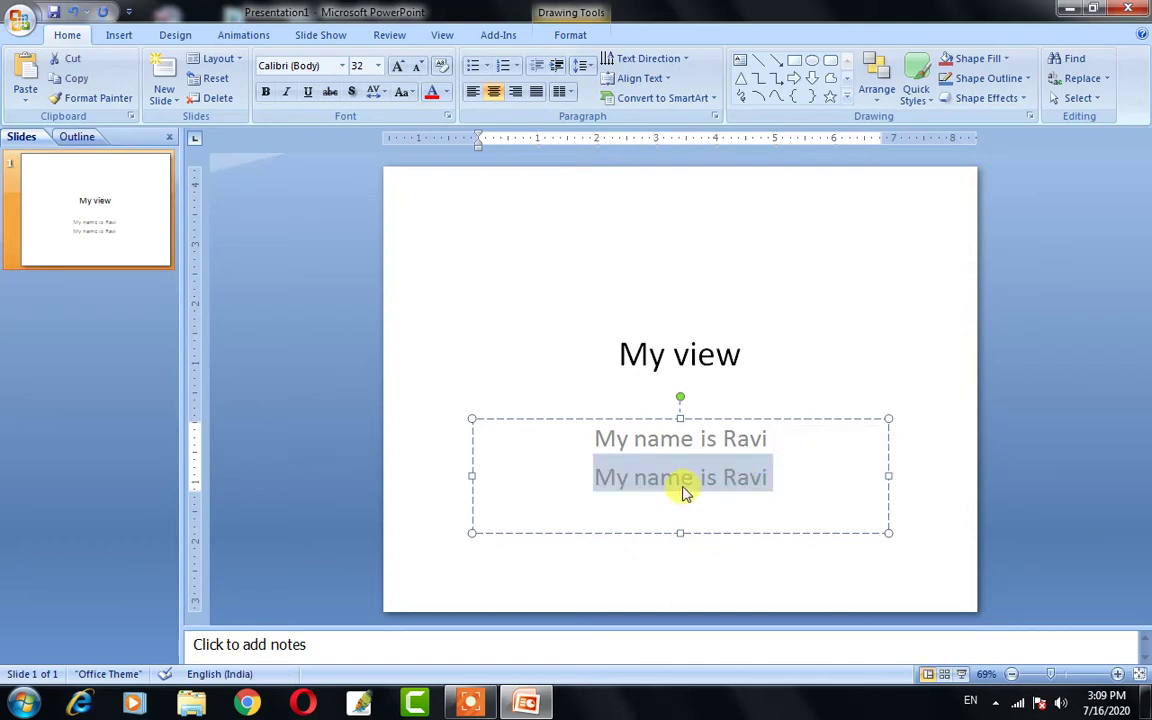
{"action": "left_click", "coordinate": [68, 58]}
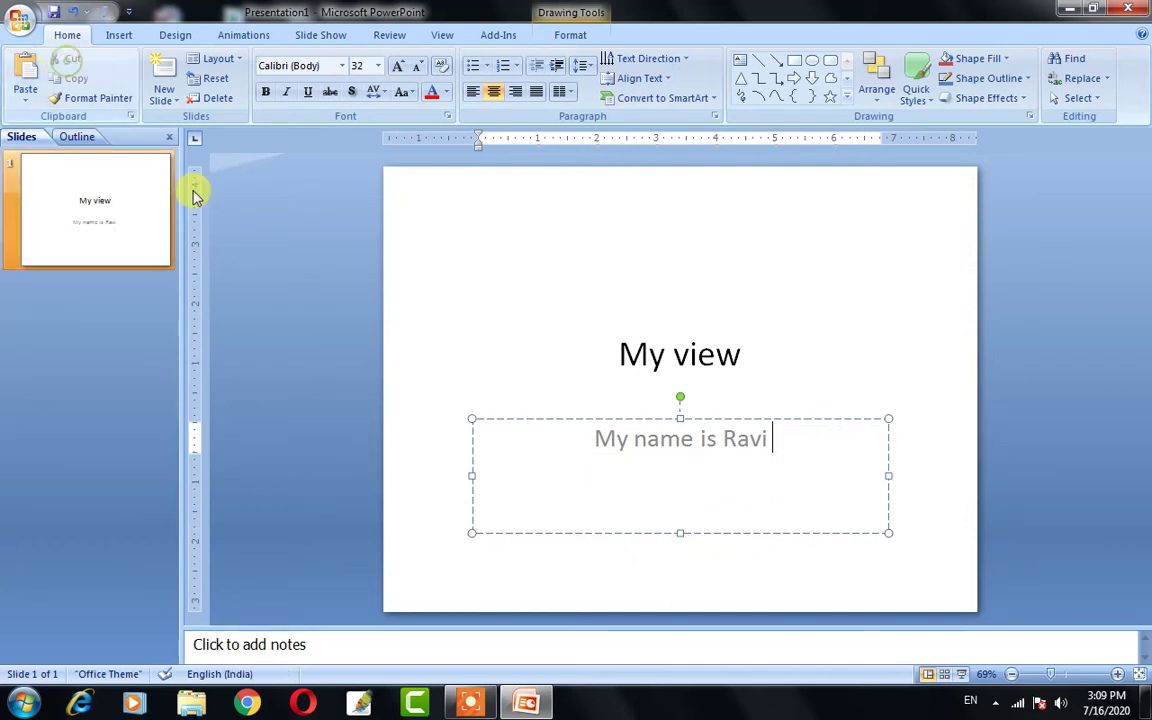
{"action": "left_click", "coordinate": [482, 213]}
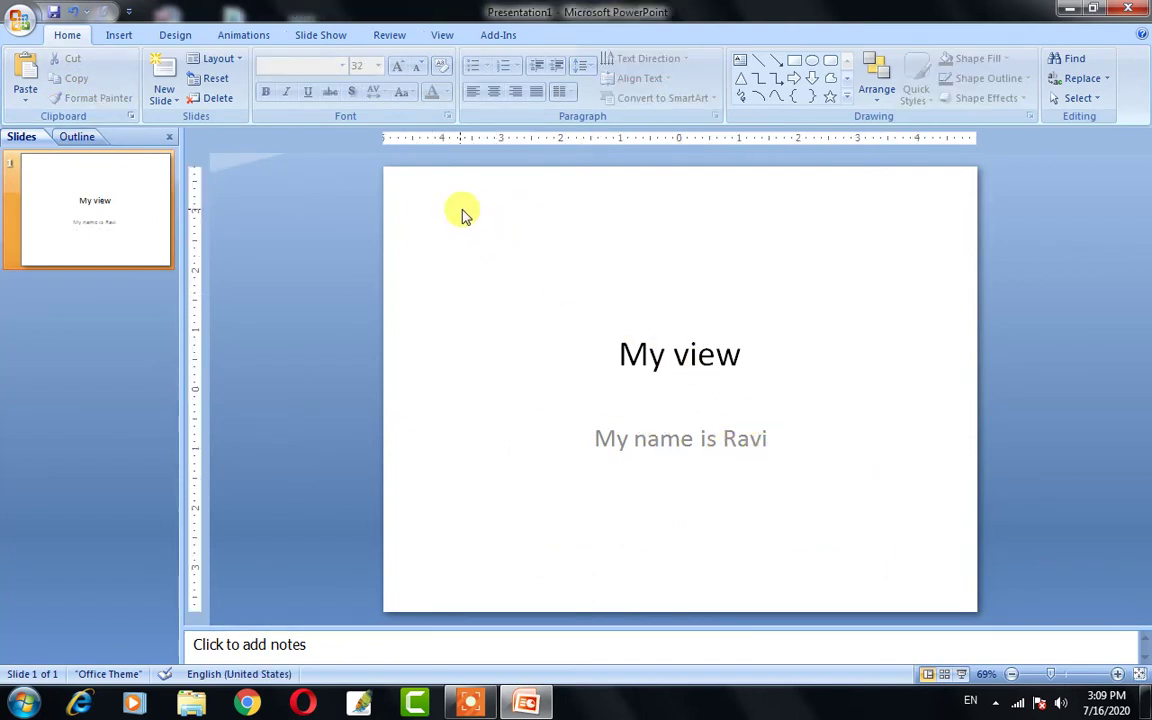
- Paste the cut introduction line as its own text box and nudge it just below the title
{"action": "key", "text": "ctrl+v"}
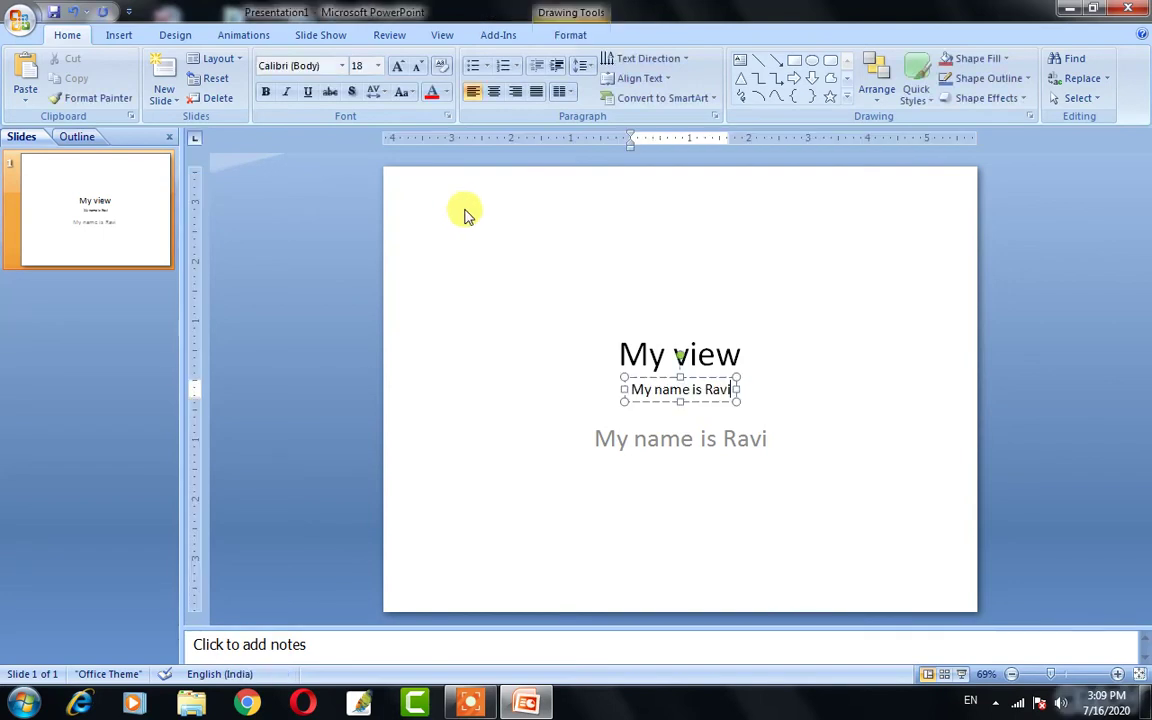
{"action": "left_click_drag", "start_coordinate": [660, 398], "coordinate": [662, 400]}
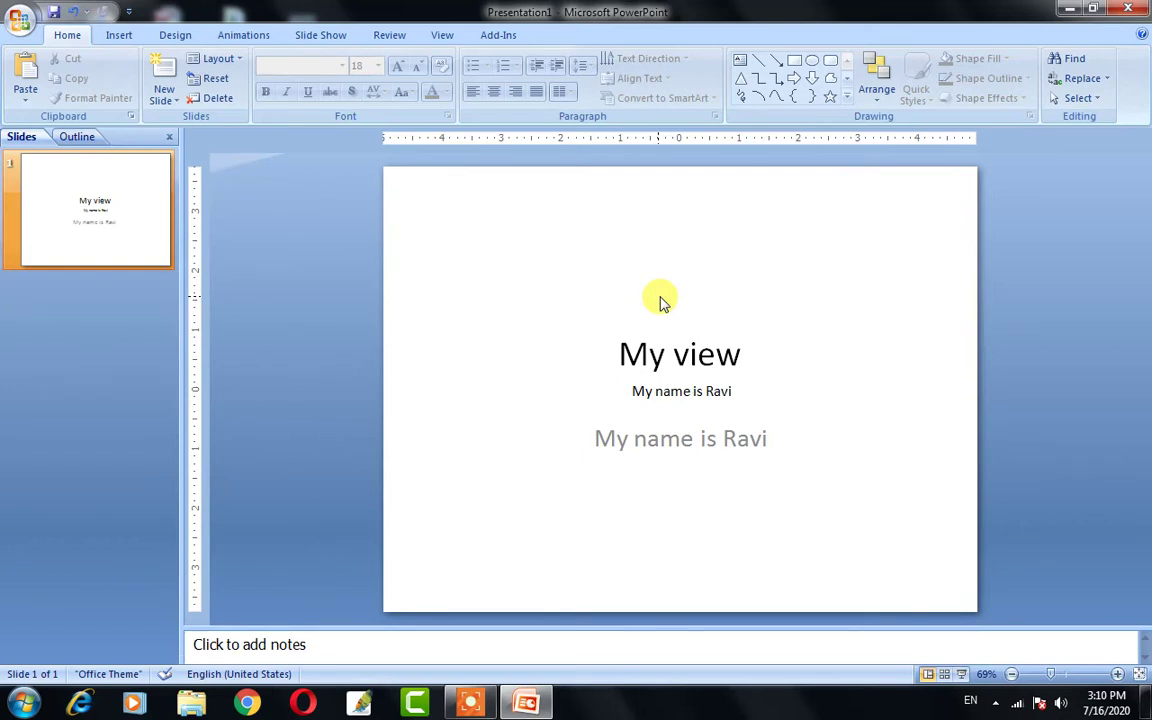
- Insert a new slide 3 with the Two Content layout and click into its placeholders
{"action": "left_click", "coordinate": [163, 72]}
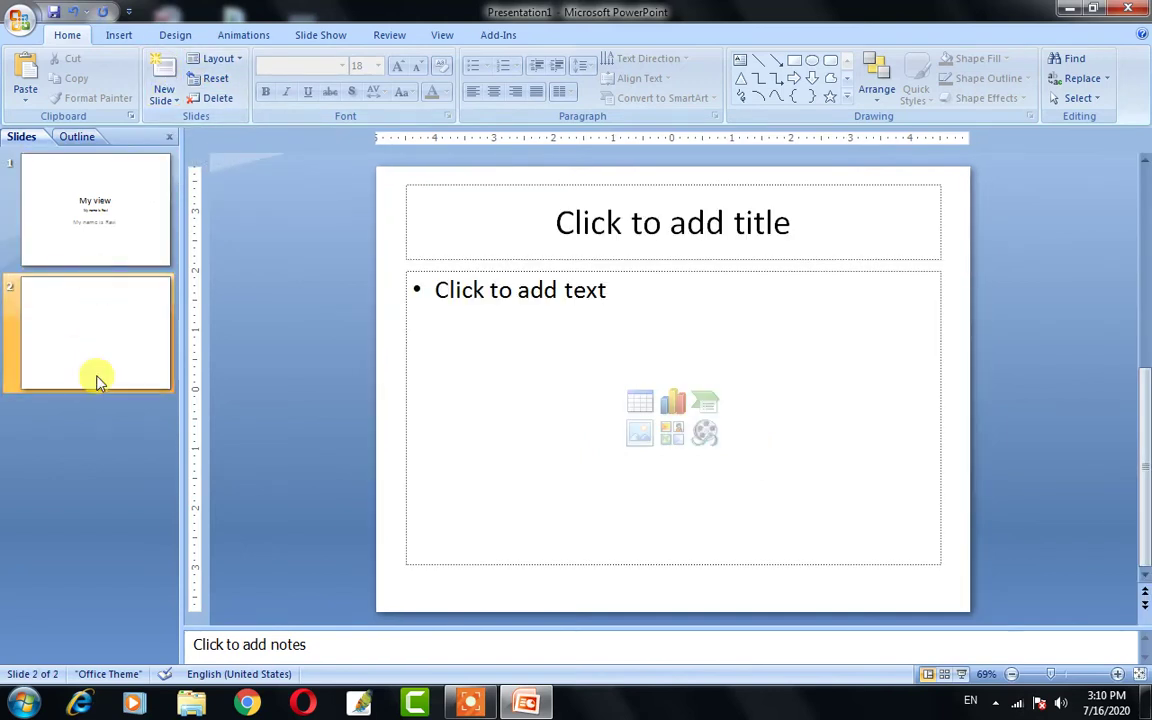
{"action": "left_click", "coordinate": [176, 103]}
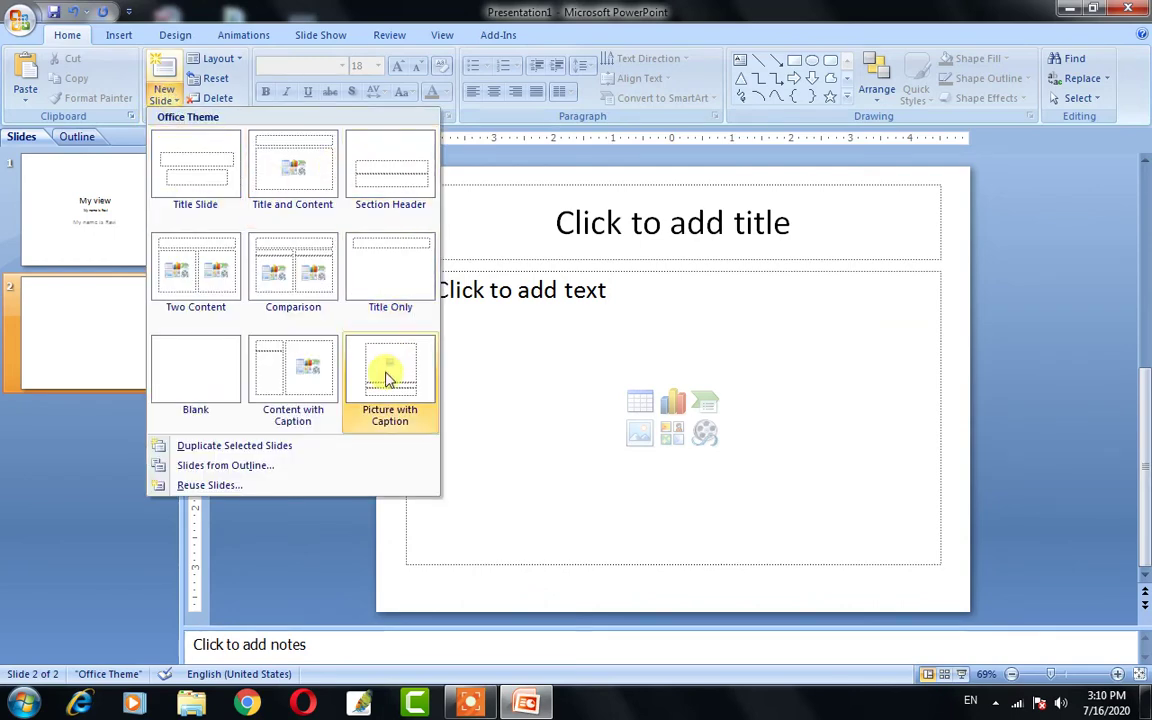
{"action": "left_click", "coordinate": [229, 62]}
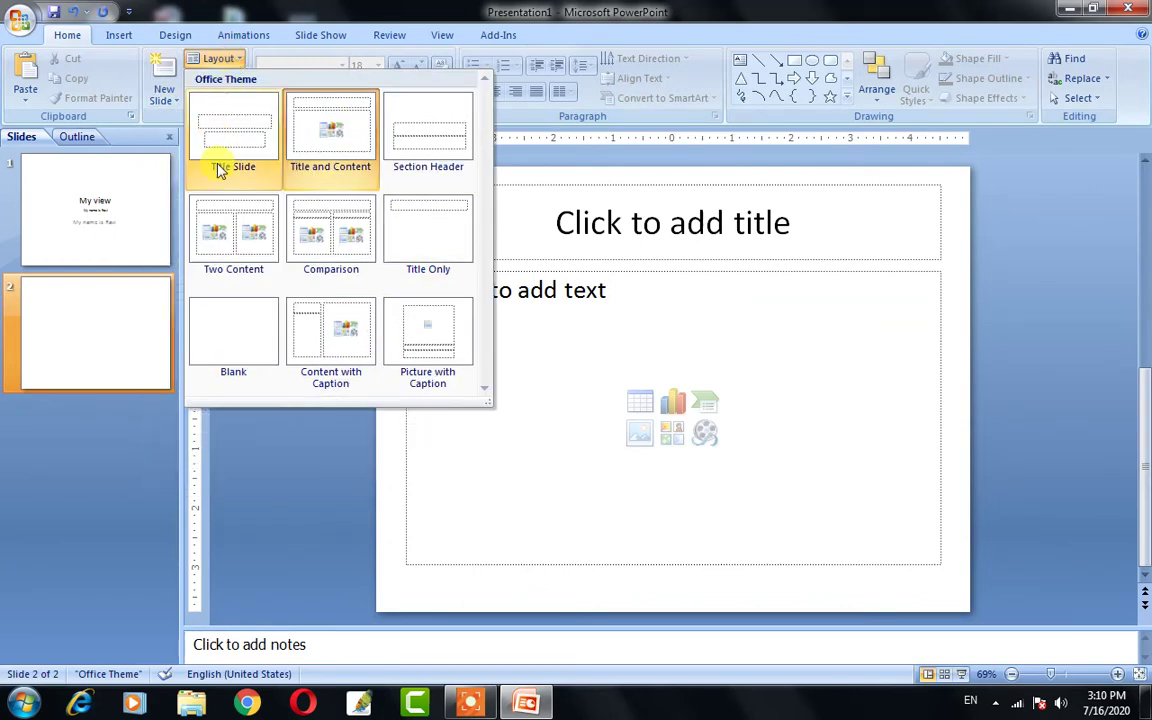
{"action": "left_click", "coordinate": [164, 95]}
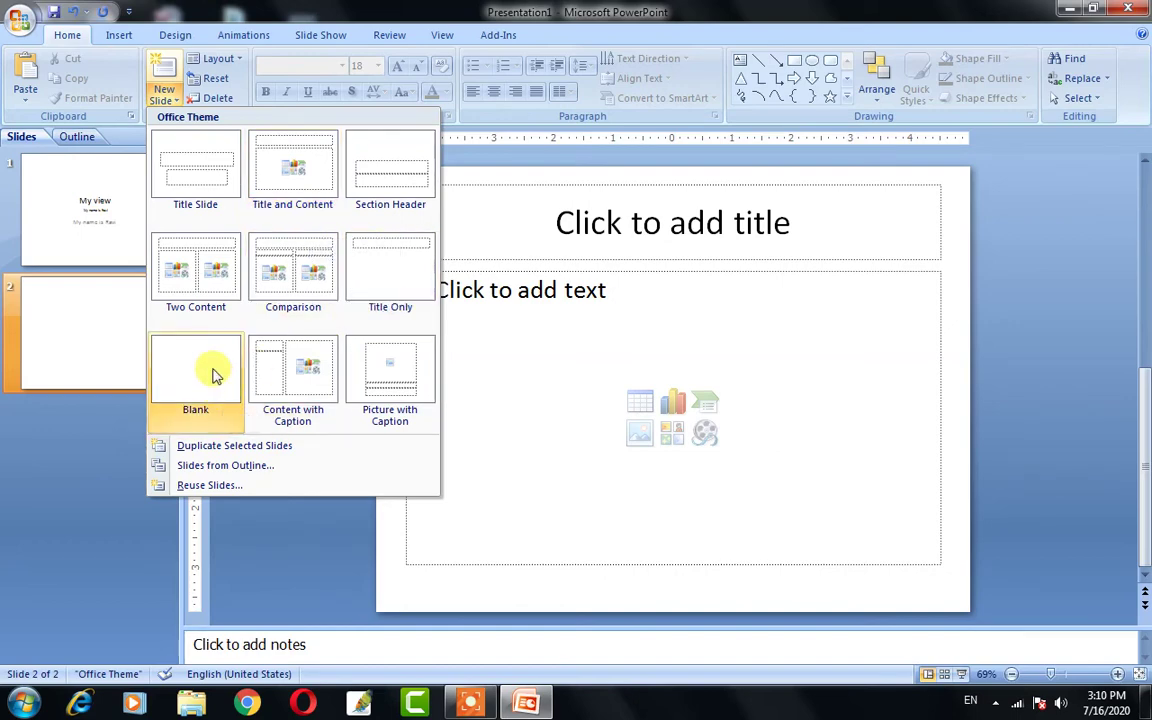
{"action": "left_click", "coordinate": [199, 281]}
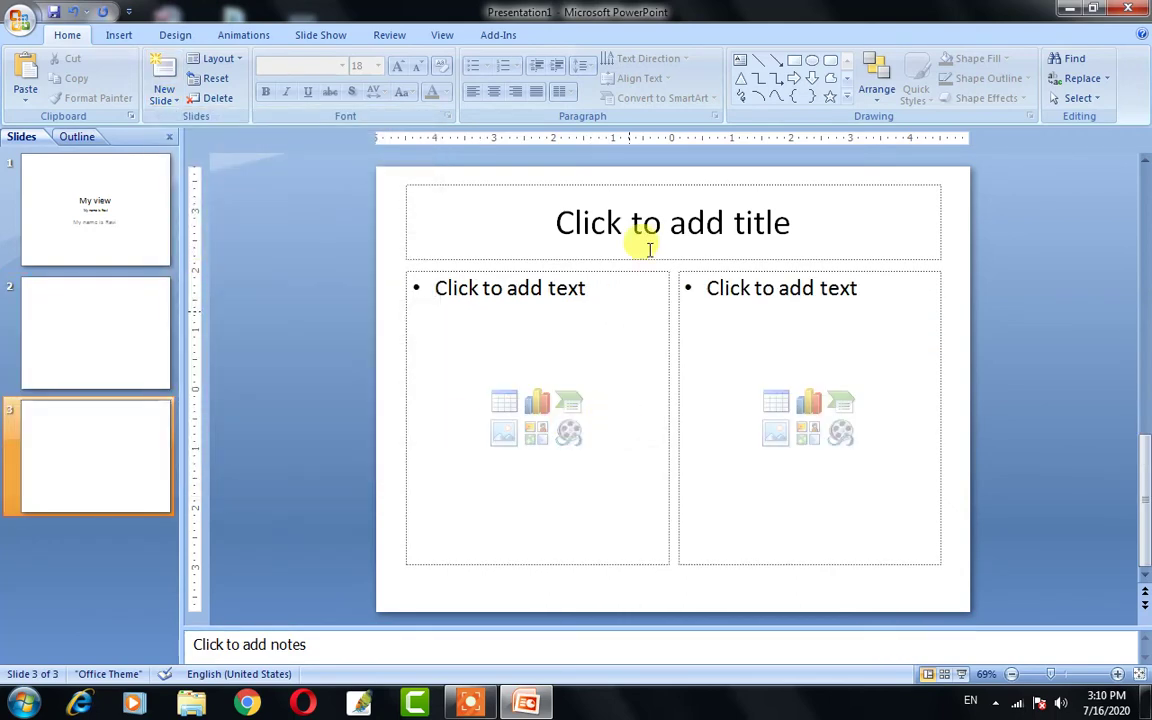
{"action": "left_click", "coordinate": [610, 224]}
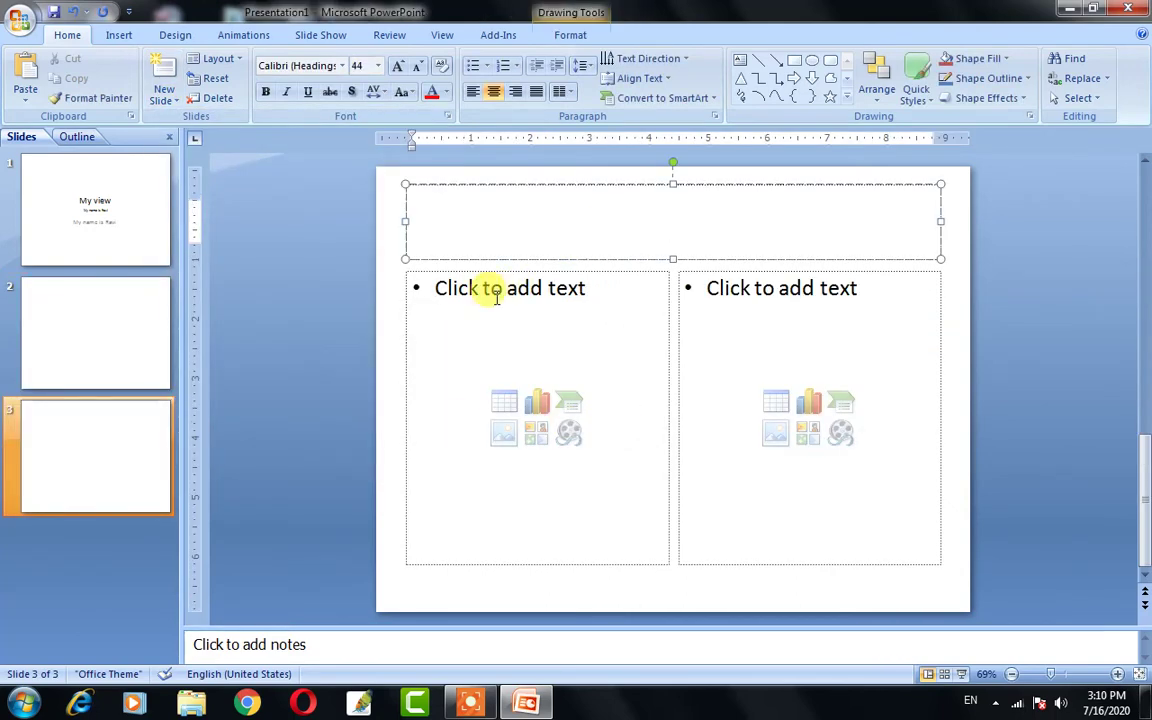
{"action": "left_click", "coordinate": [556, 290]}
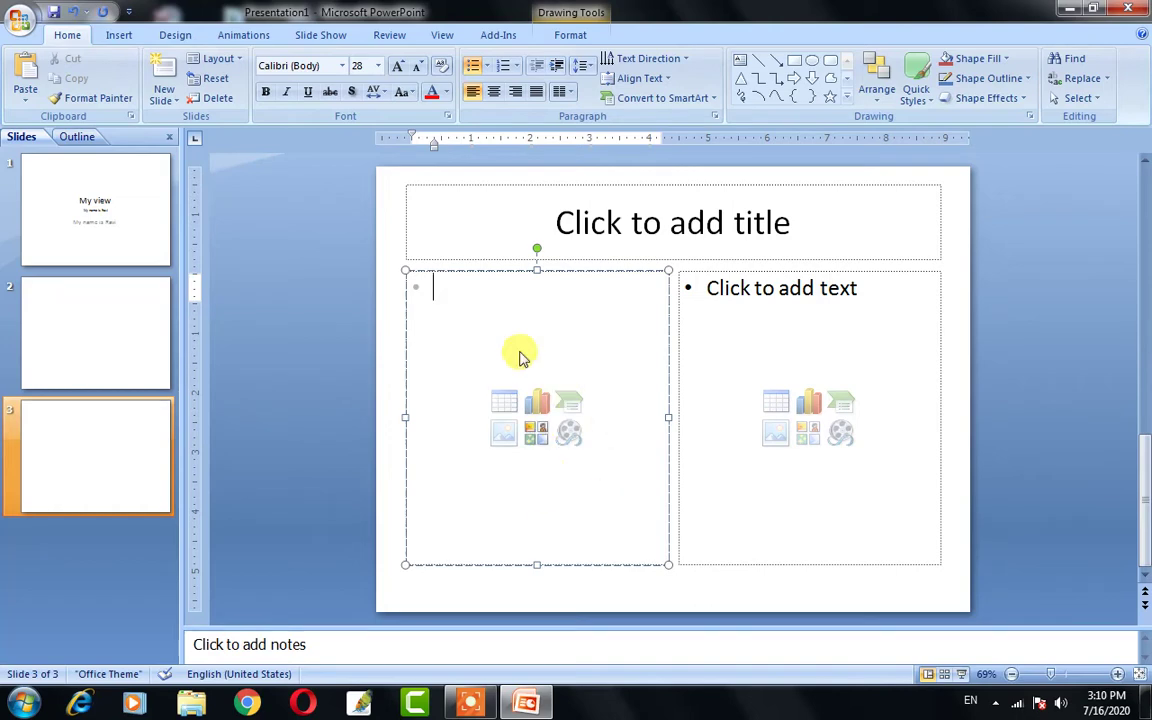
- Return to slide 2 and click into its empty title and content placeholders
{"action": "left_click", "coordinate": [458, 226]}
{"action": "left_click", "coordinate": [108, 316]}
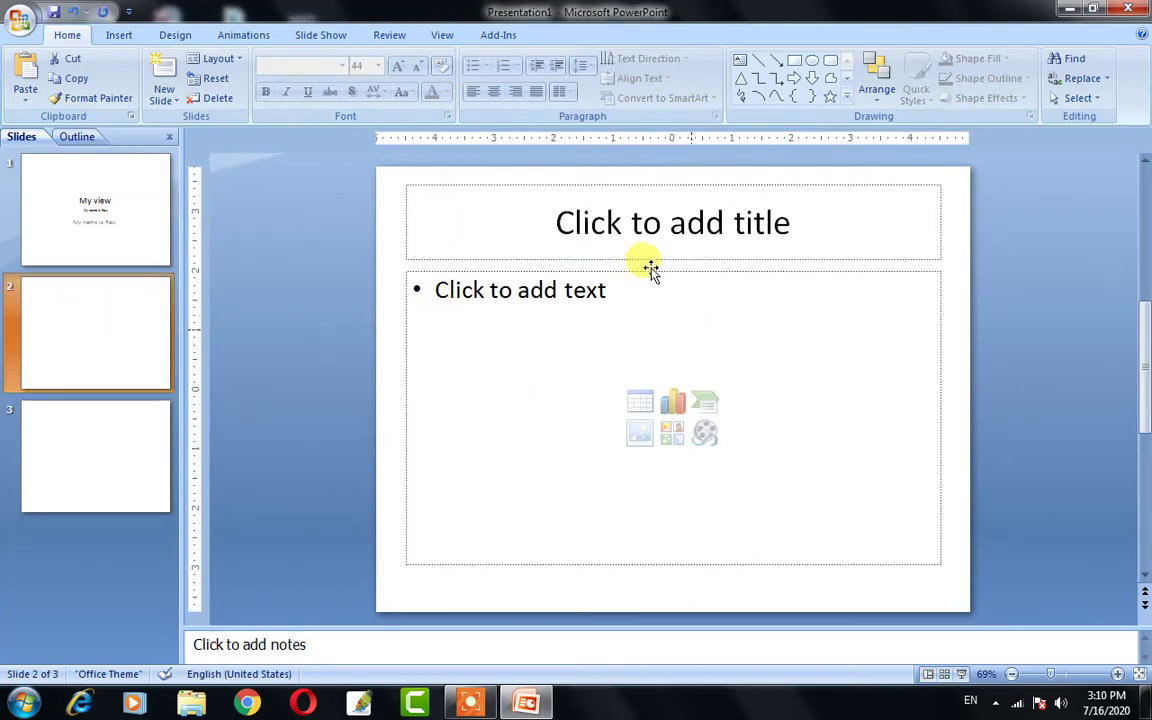
{"action": "left_click", "coordinate": [660, 228]}
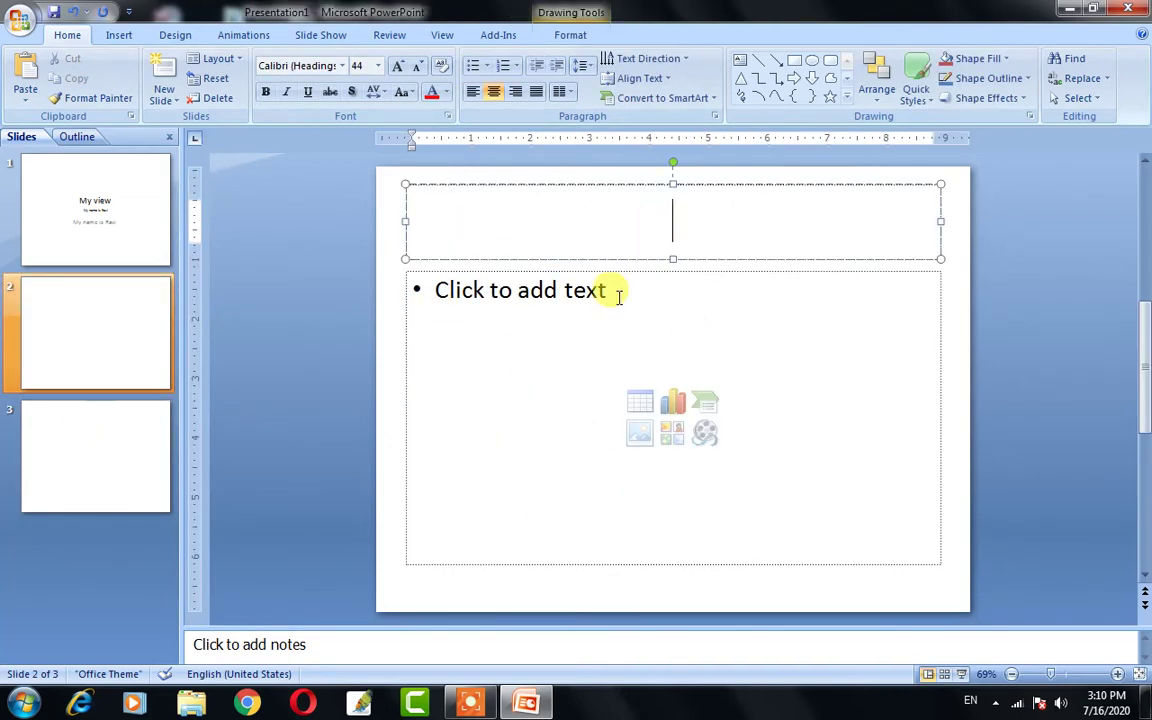
{"action": "left_click", "coordinate": [485, 285]}
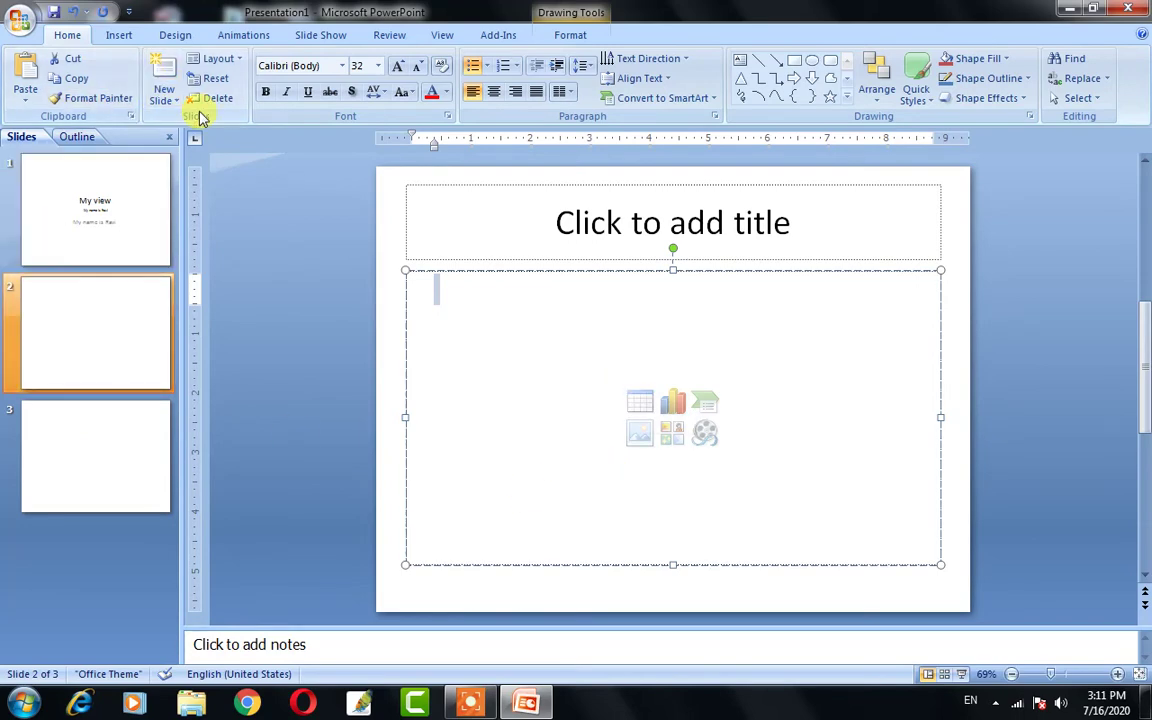
- Select the empty Title and Content slide 2 and delete it from the Home ribbon's Slides group
{"action": "left_click", "coordinate": [113, 226]}
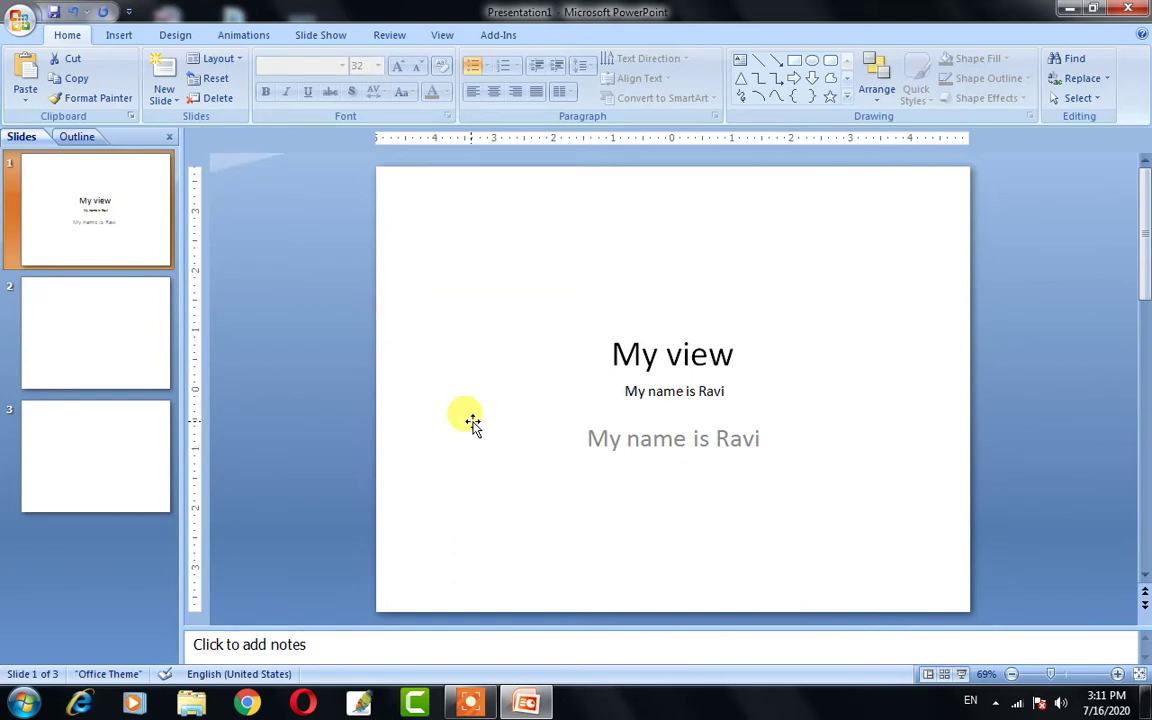
{"action": "left_click", "coordinate": [110, 340]}
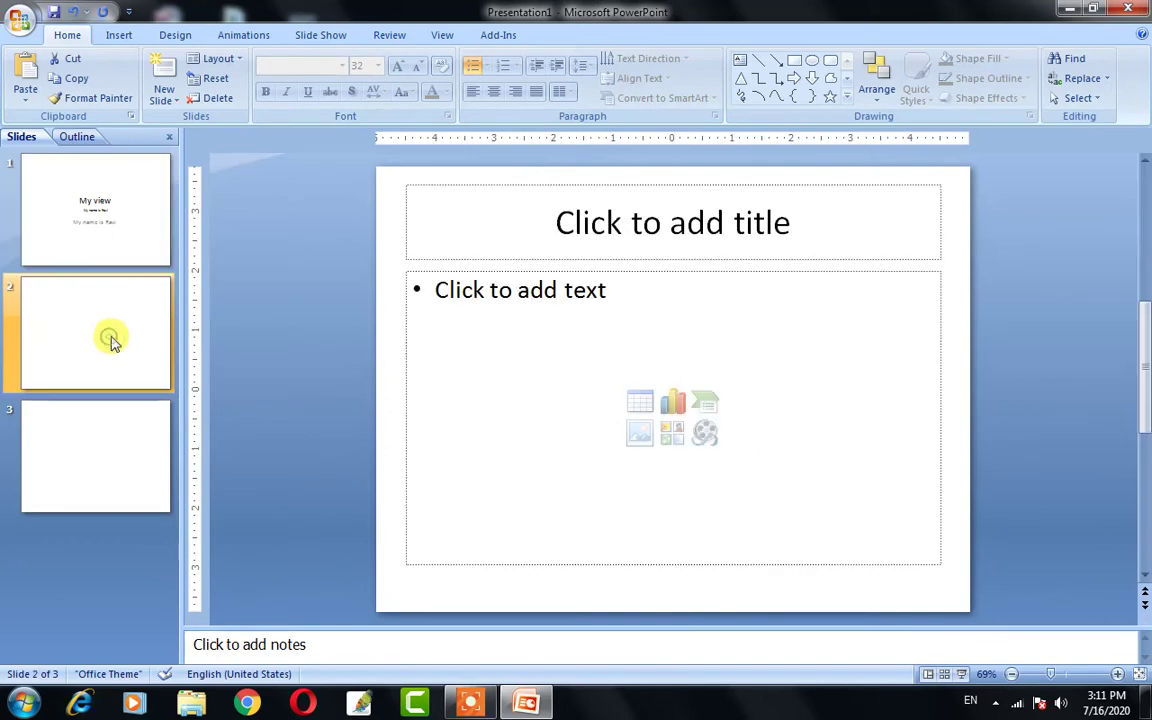
{"action": "left_click", "coordinate": [93, 470]}
{"action": "left_click", "coordinate": [60, 330]}
{"action": "left_click", "coordinate": [67, 206]}
{"action": "left_click", "coordinate": [75, 310]}
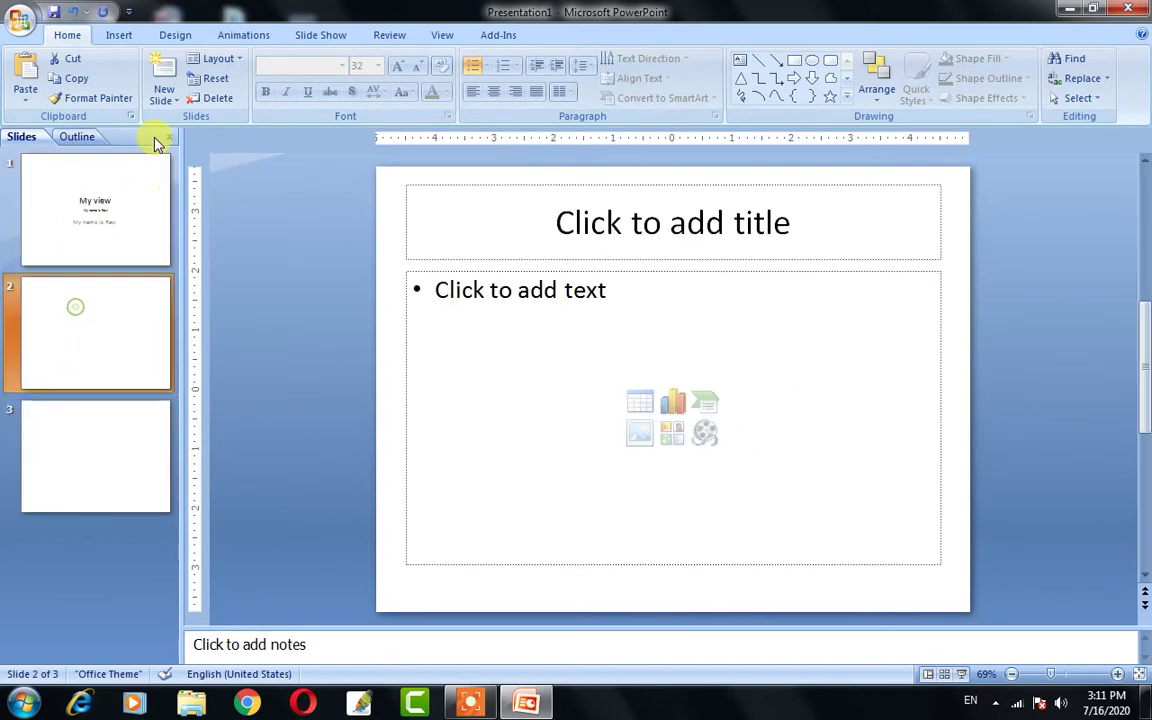
{"action": "left_click", "coordinate": [212, 98]}
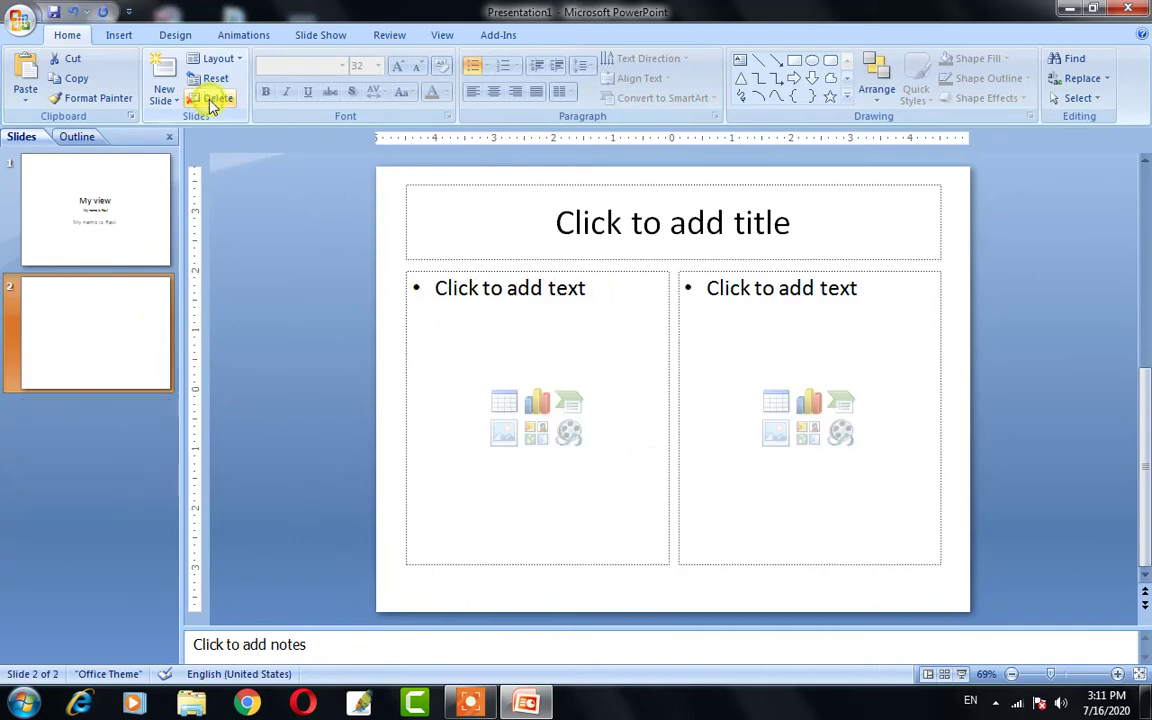
- Delete the empty Two Content slide using Delete Slide from its thumbnail's context menu
{"action": "right_click", "coordinate": [70, 331]}
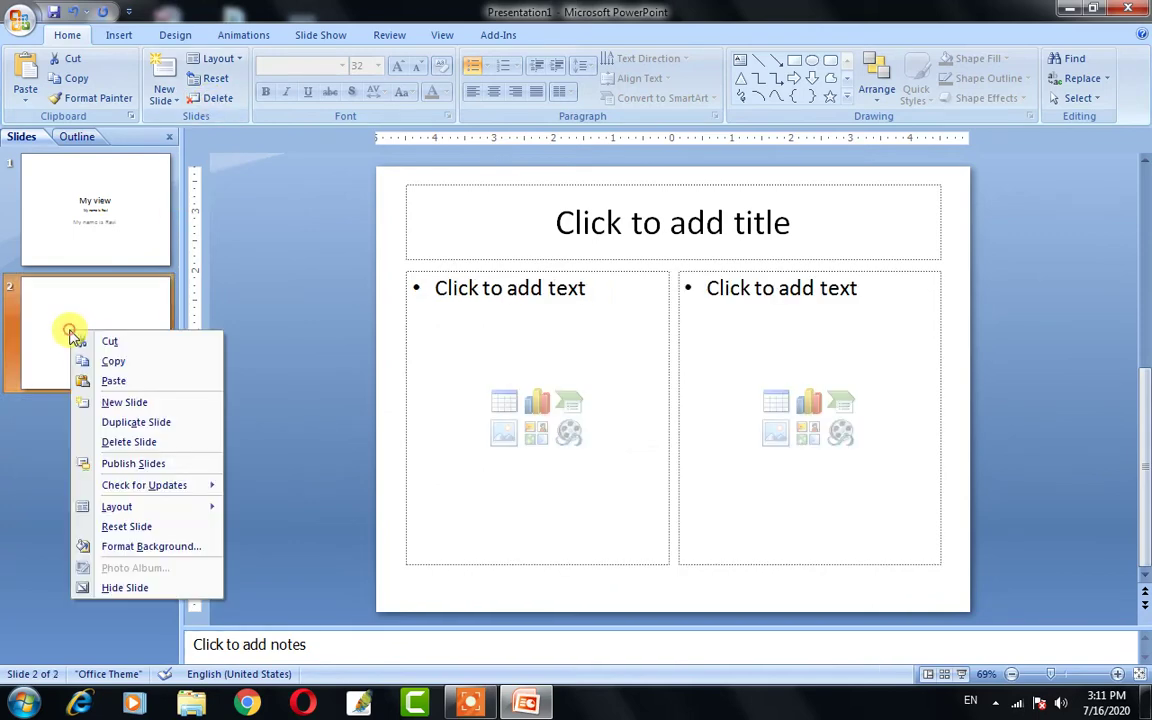
{"action": "left_click", "coordinate": [121, 442]}
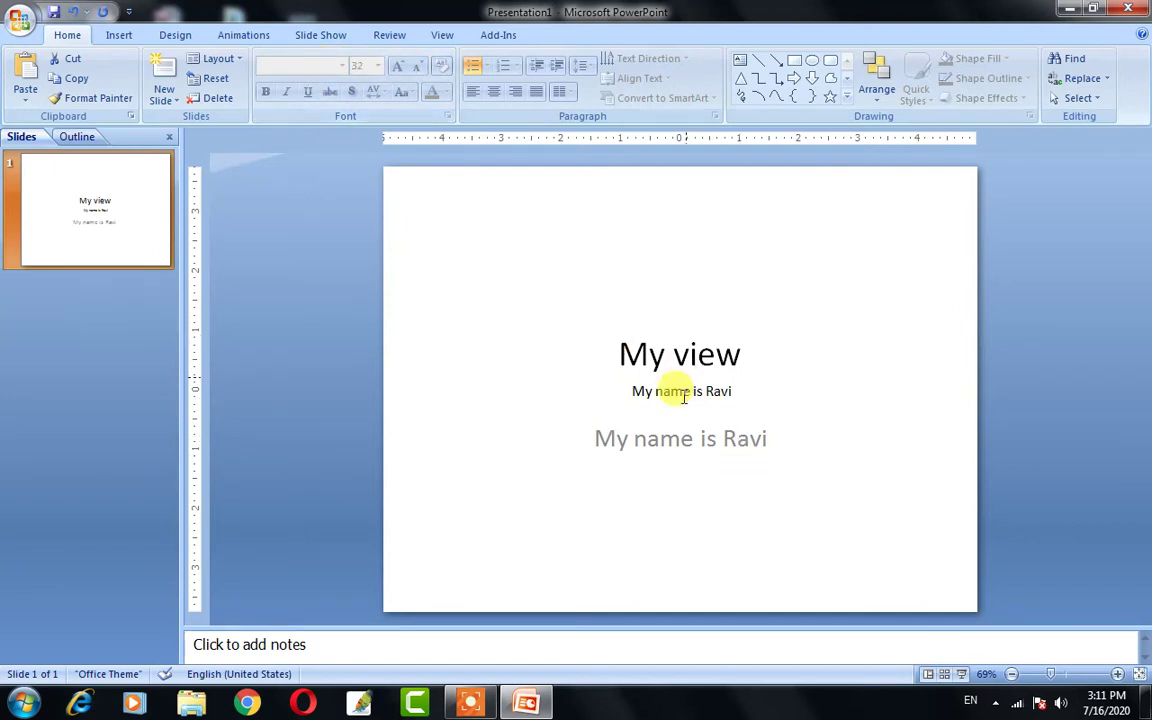
{"action": "left_click", "coordinate": [663, 440]}
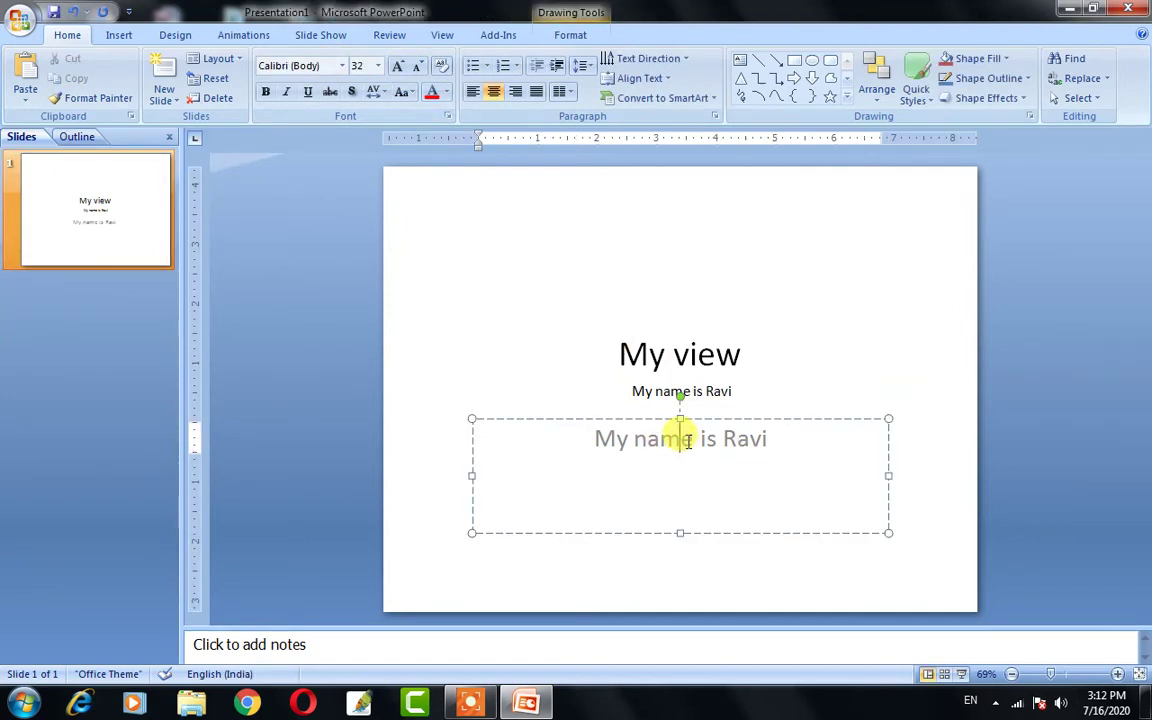
{"action": "triple_click", "coordinate": [684, 440]}
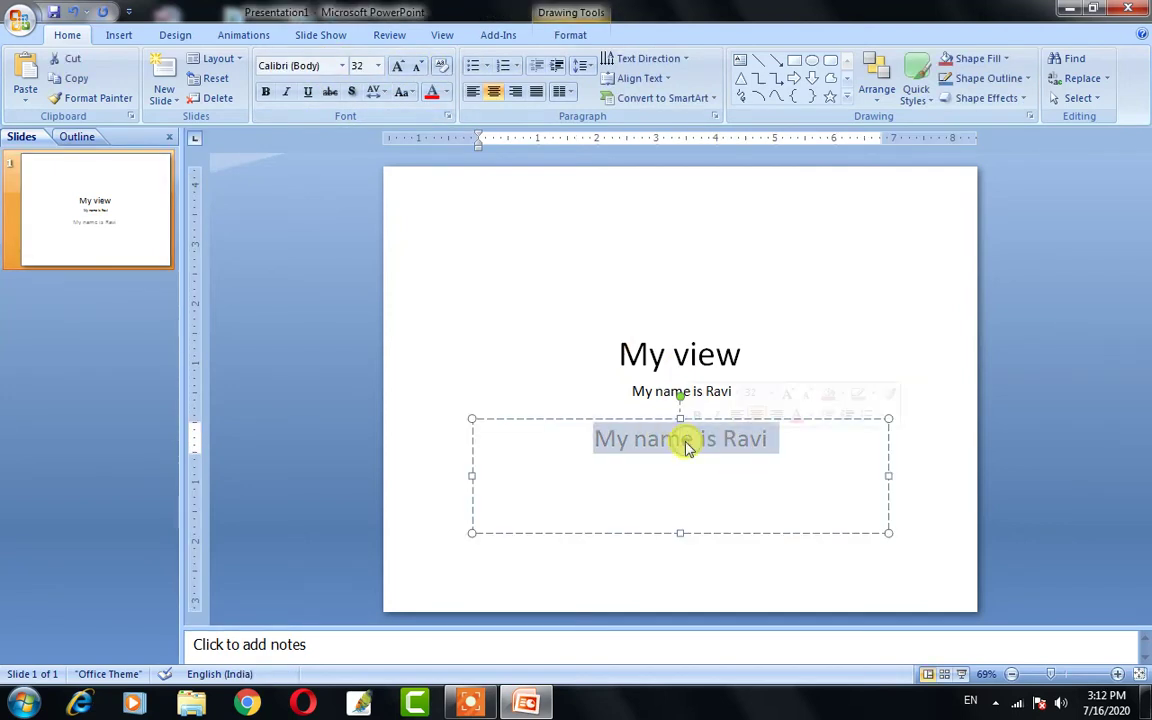
{"action": "left_click", "coordinate": [266, 92]}
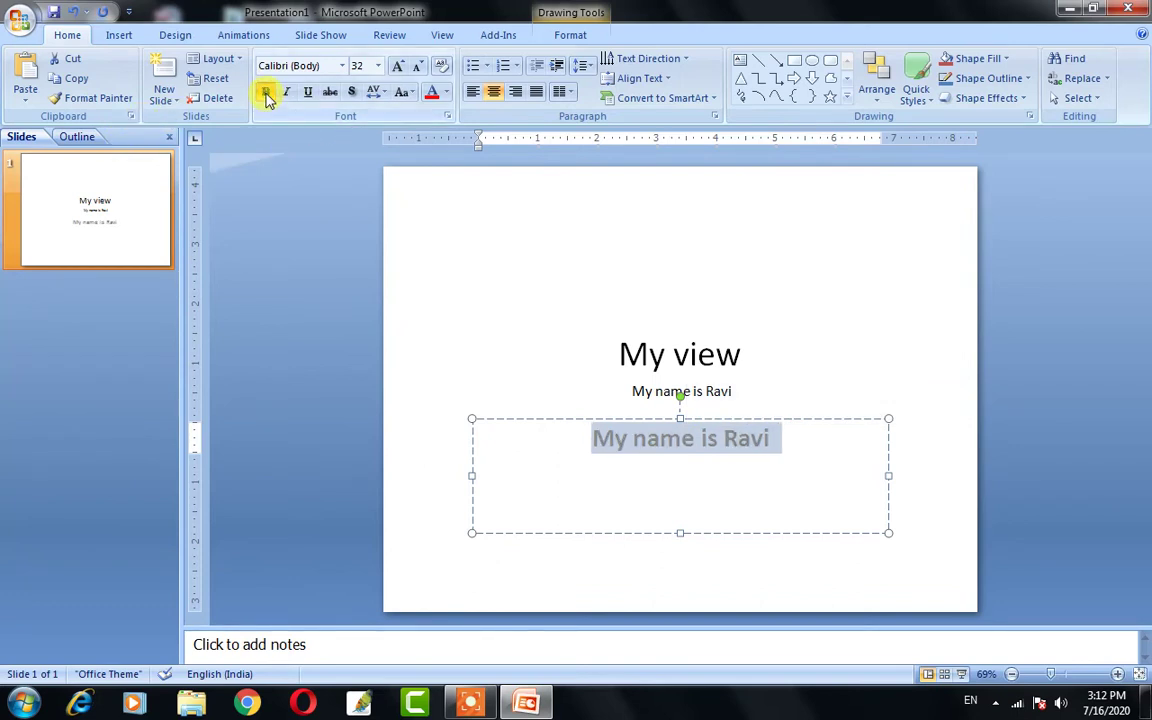
{"action": "triple_click", "coordinate": [674, 437]}
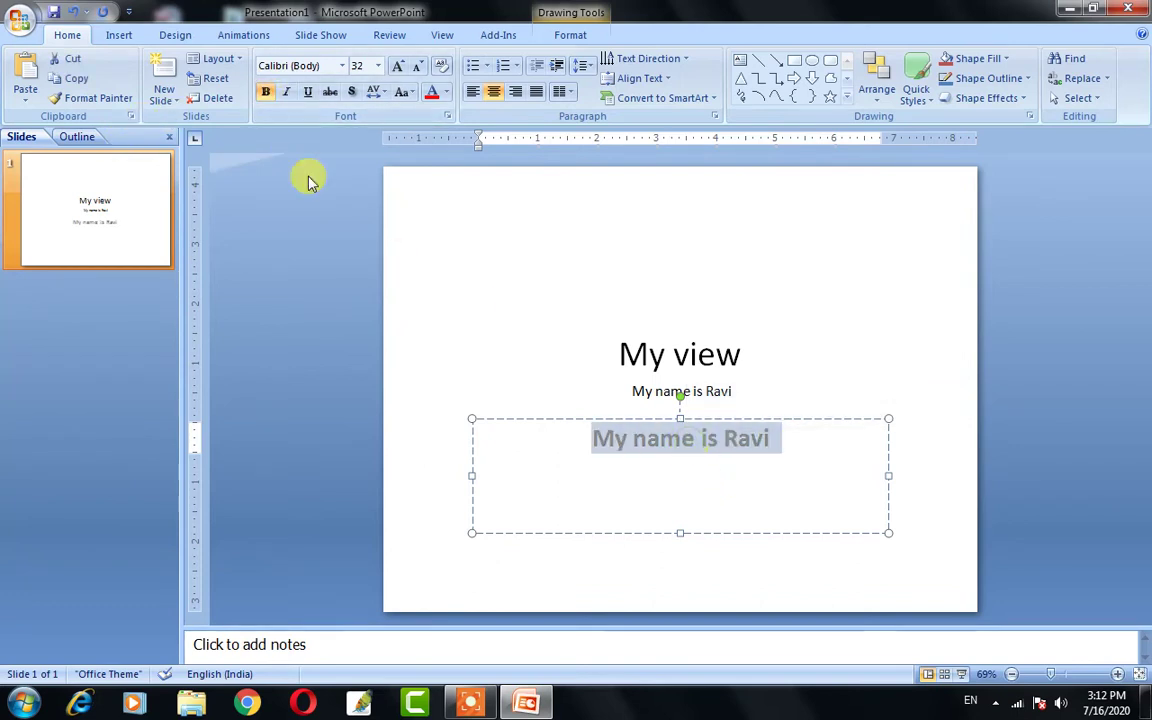
{"action": "left_click", "coordinate": [288, 95]}
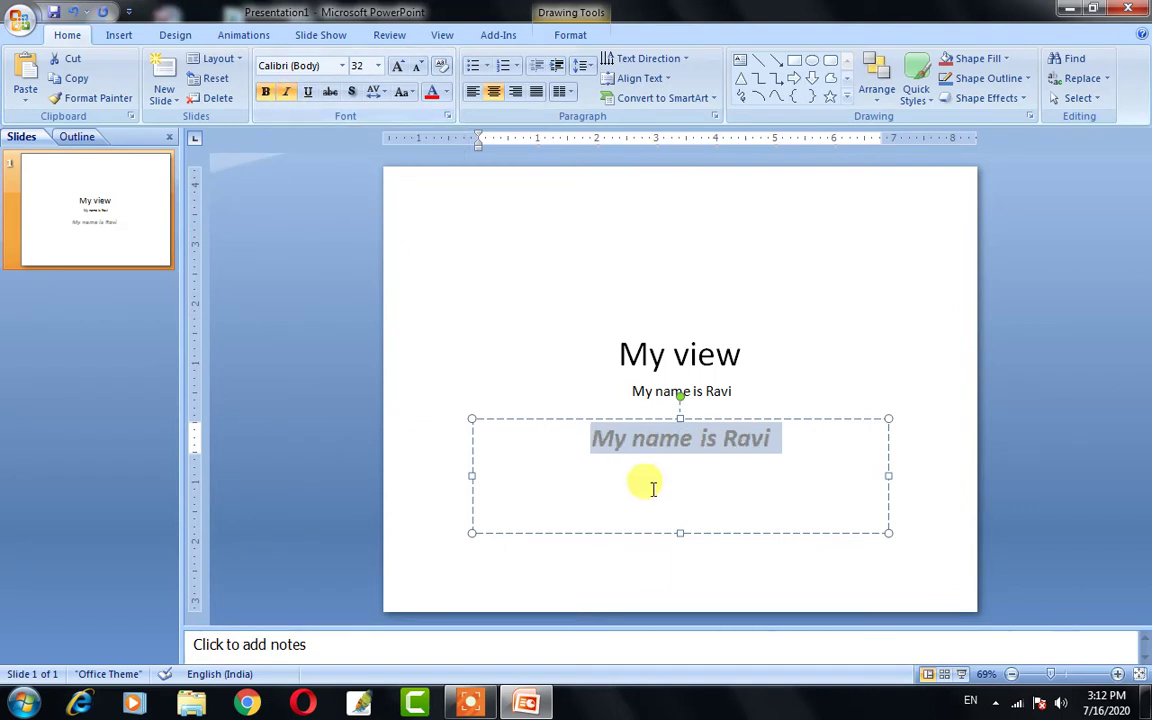
{"action": "triple_click", "coordinate": [660, 445]}
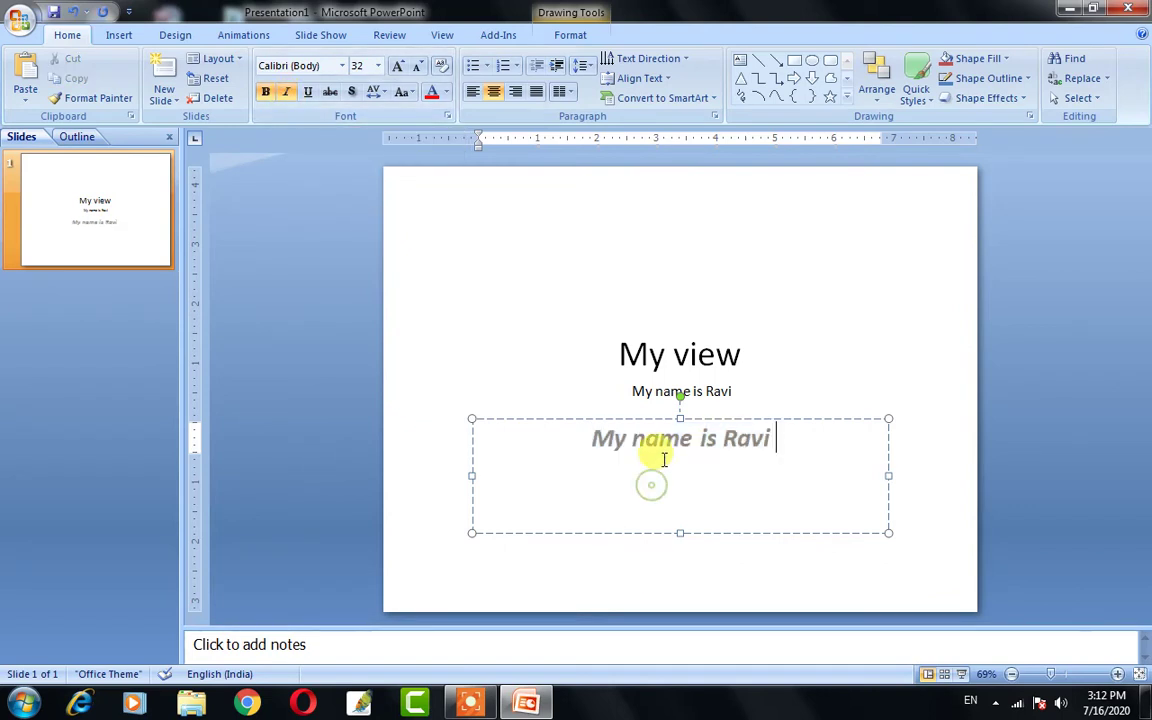
{"action": "left_click", "coordinate": [307, 91]}
{"action": "left_click", "coordinate": [681, 476]}
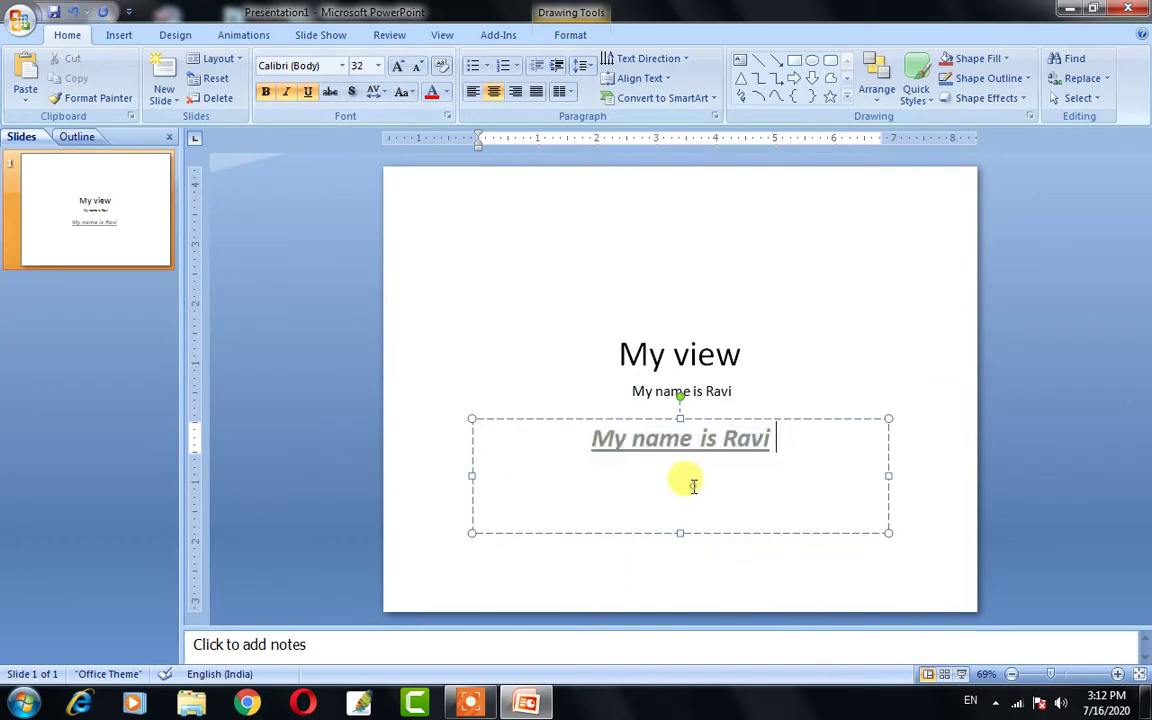
{"action": "triple_click", "coordinate": [676, 436]}
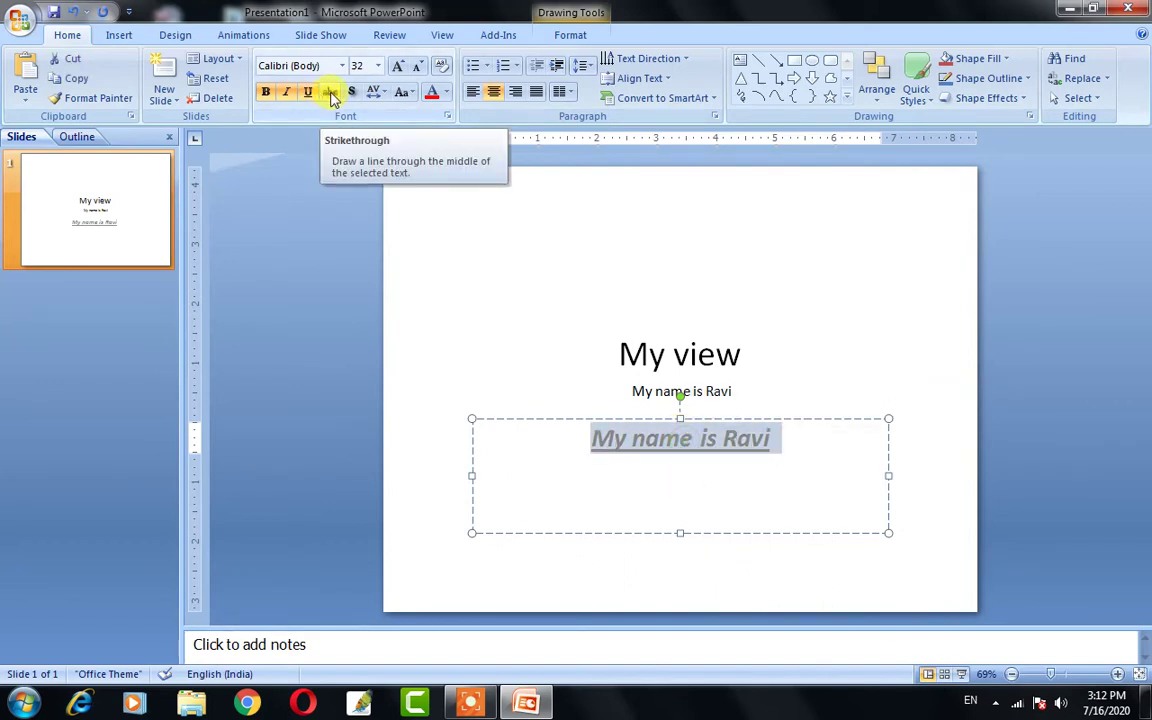
{"action": "left_click", "coordinate": [308, 92]}
{"action": "left_click", "coordinate": [286, 92]}
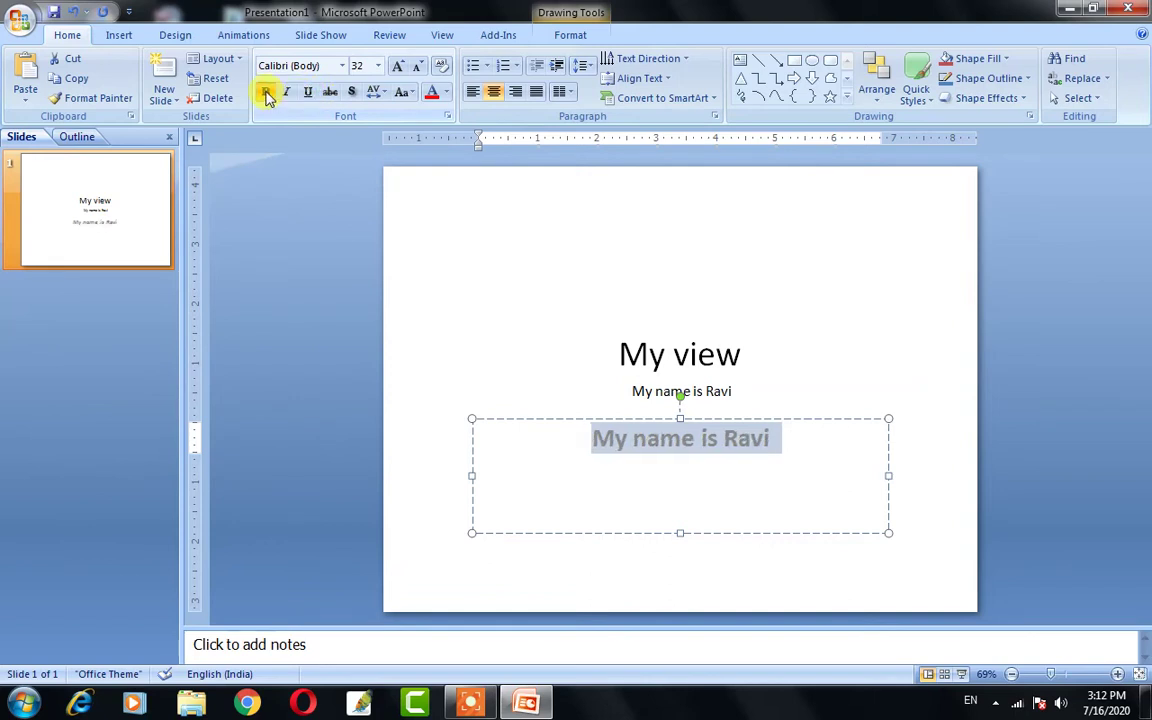
{"action": "left_click", "coordinate": [267, 93]}
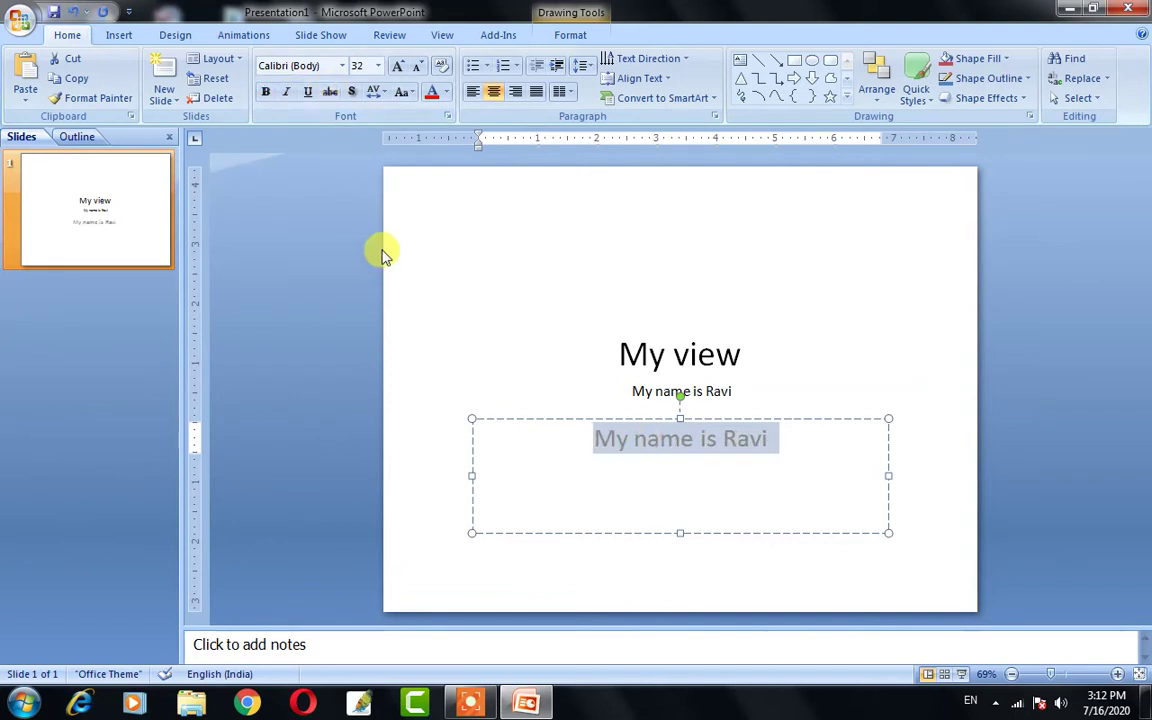
{"action": "left_click", "coordinate": [330, 92]}
{"action": "left_click", "coordinate": [672, 440]}
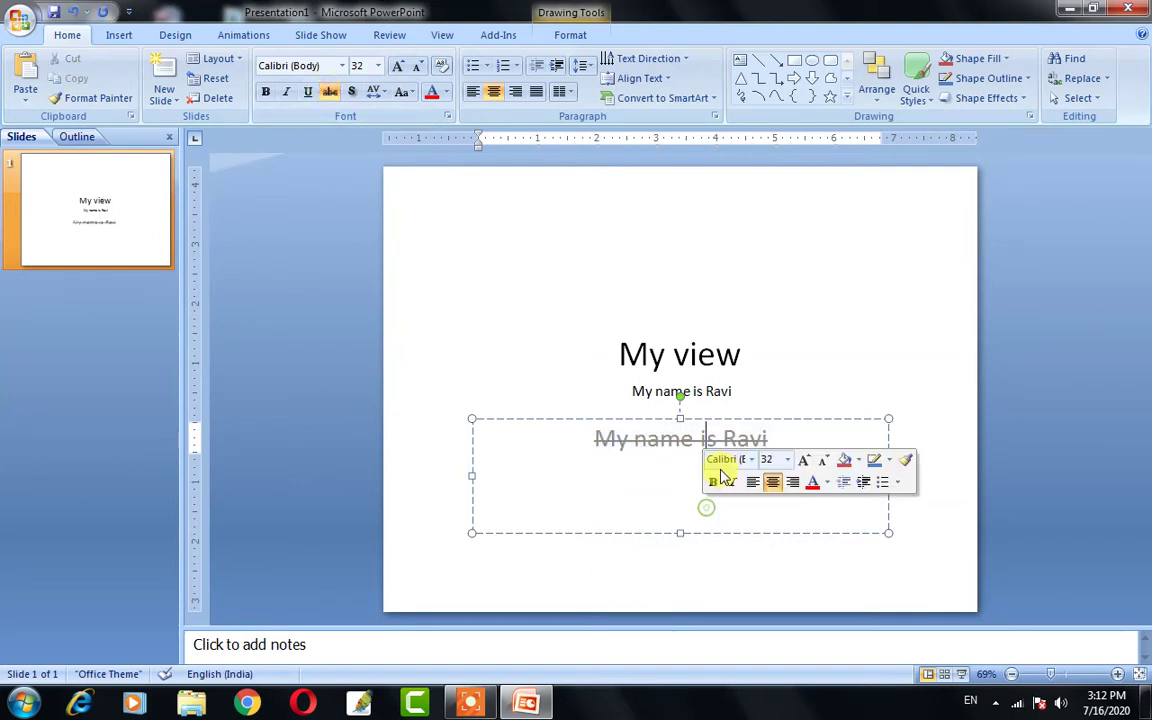
{"action": "triple_click", "coordinate": [665, 438]}
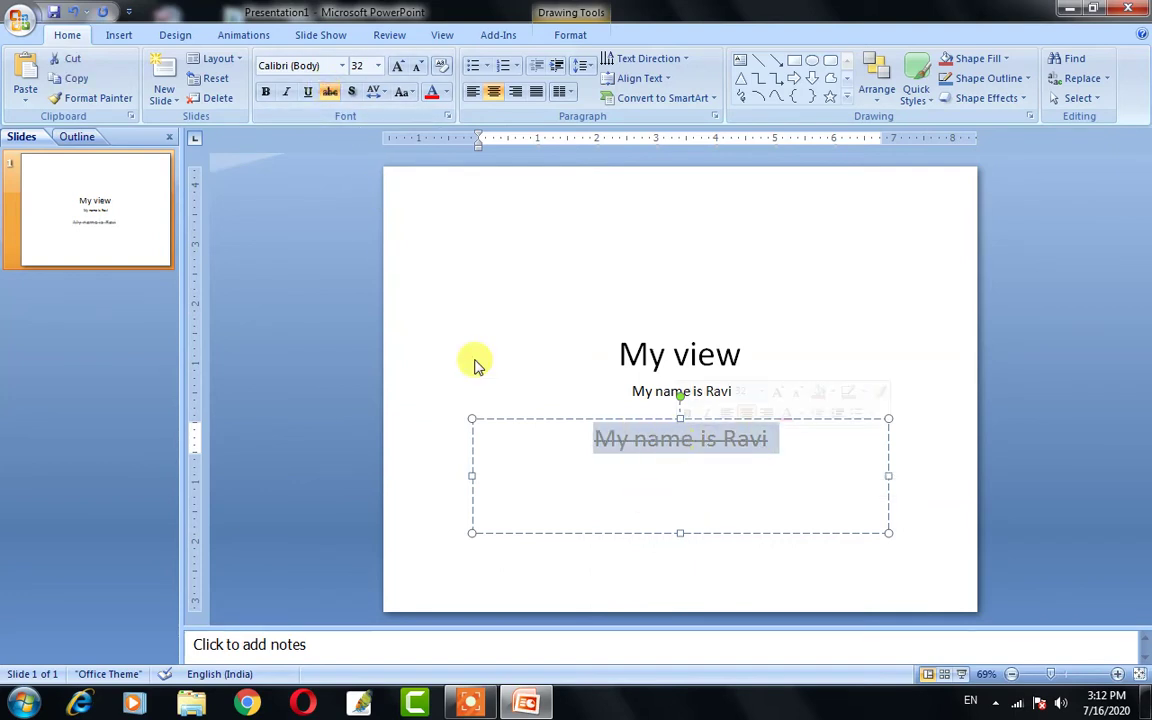
{"action": "left_click", "coordinate": [330, 92]}
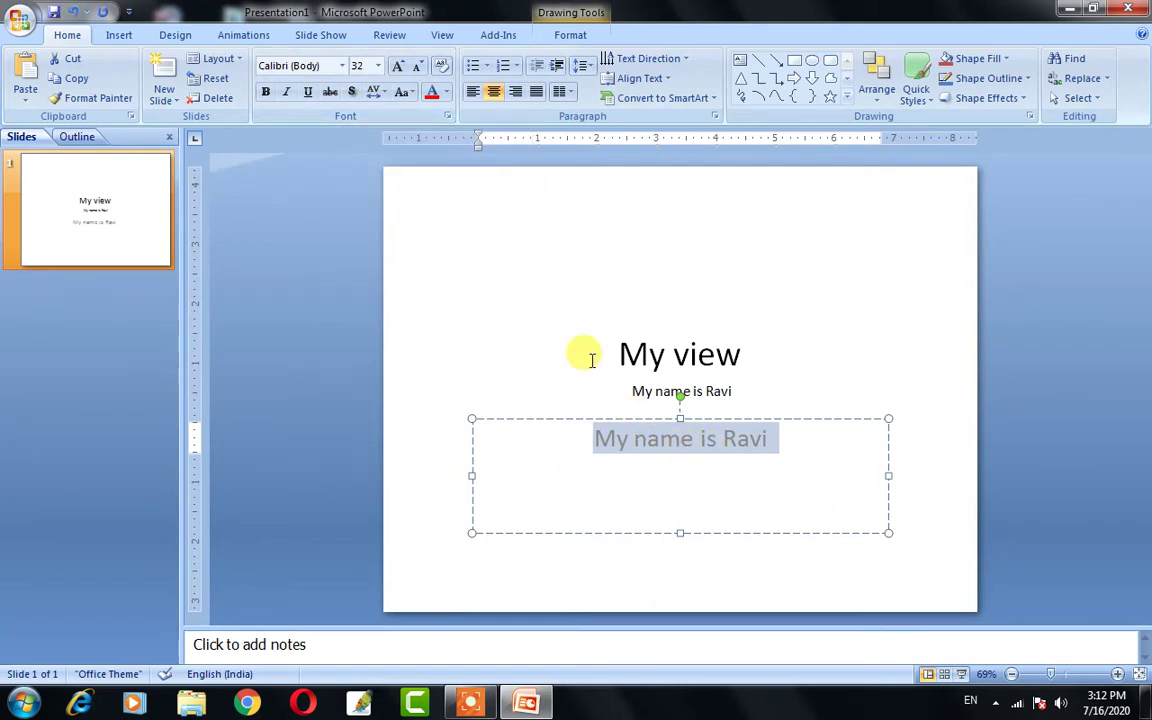
- Select the whole 32-point presenter introduction line and apply Text Shadow to it
{"action": "left_click", "coordinate": [352, 92]}
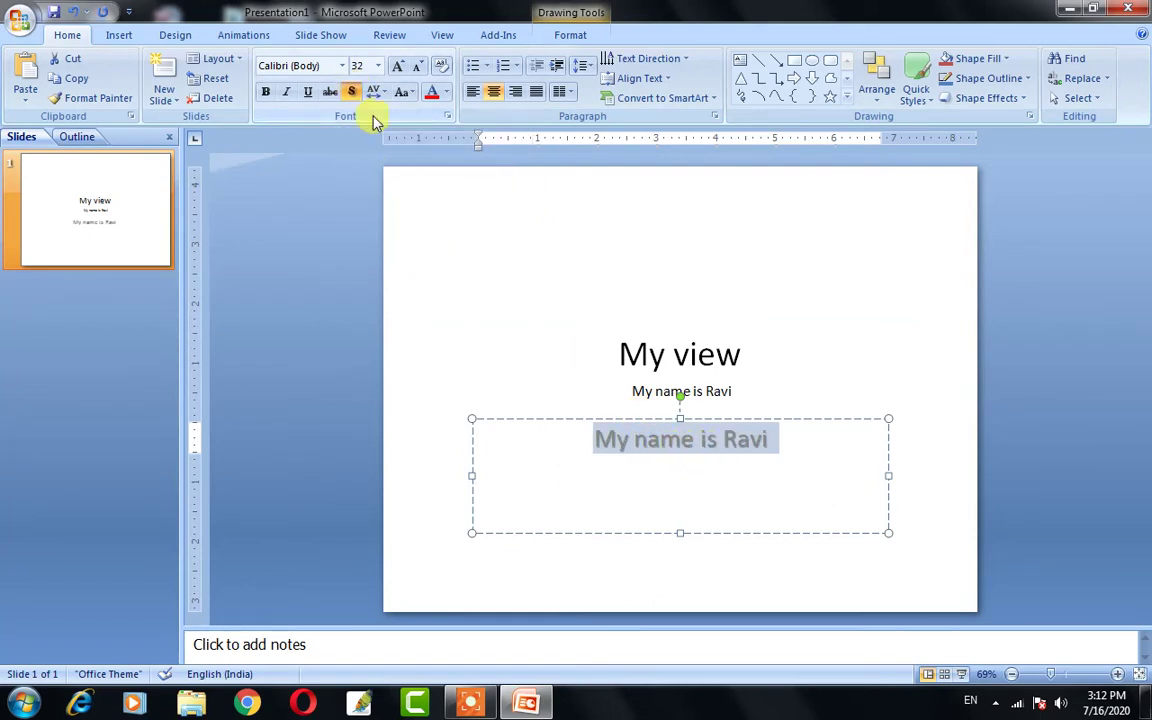
{"action": "left_click", "coordinate": [666, 494]}
{"action": "triple_click", "coordinate": [676, 447]}
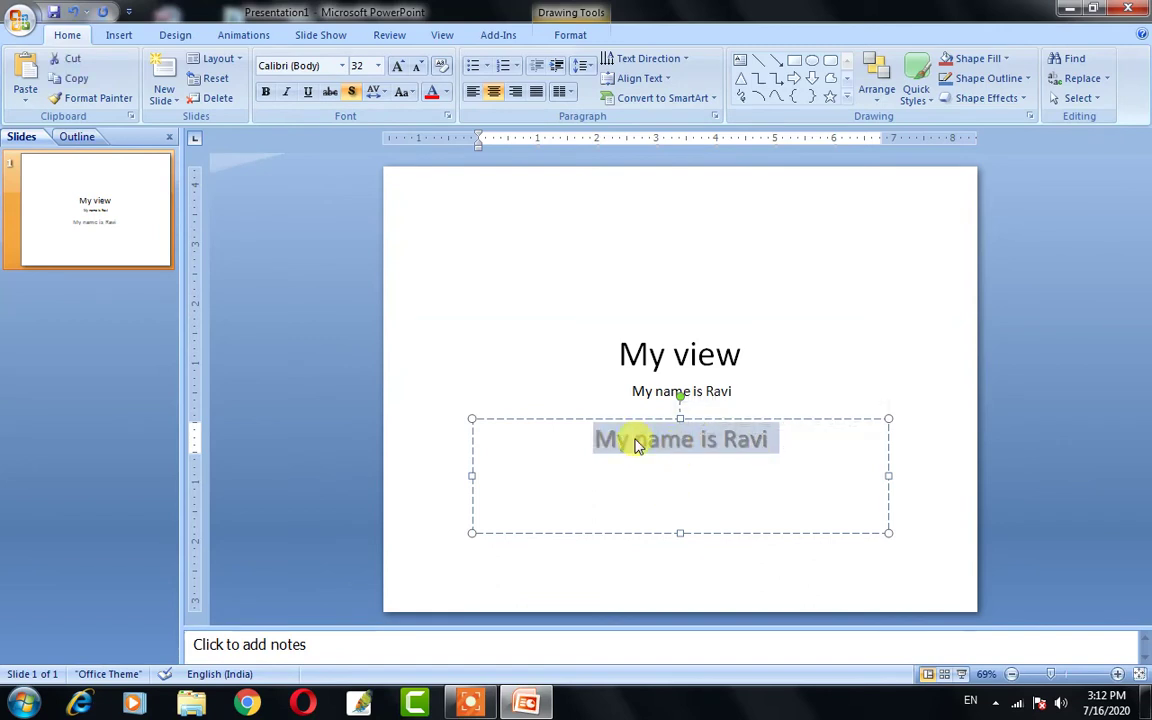
{"action": "left_click", "coordinate": [352, 92]}
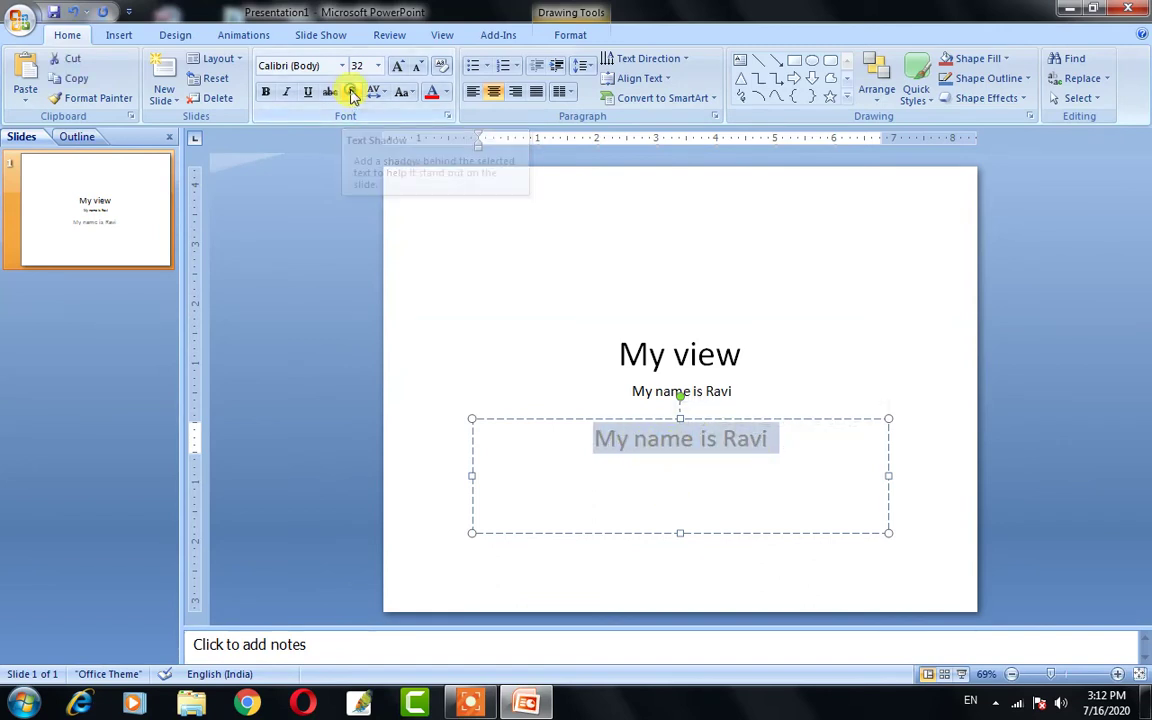
{"action": "left_click", "coordinate": [352, 92]}
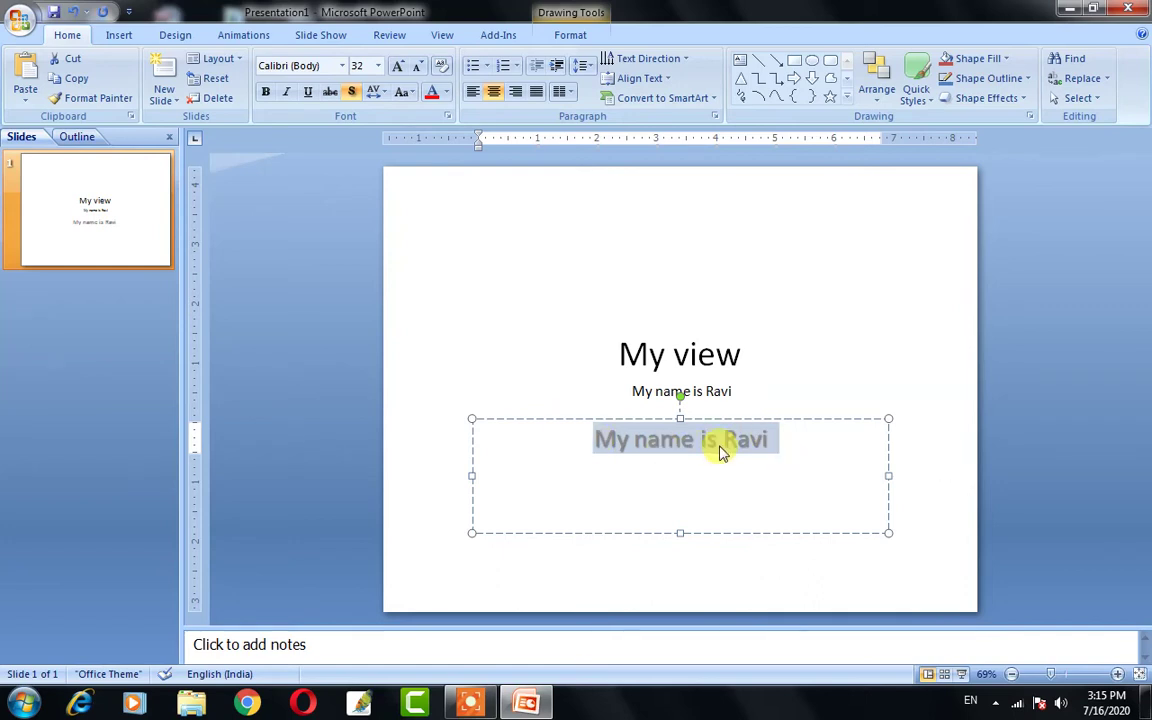
{"action": "left_click", "coordinate": [374, 95]}
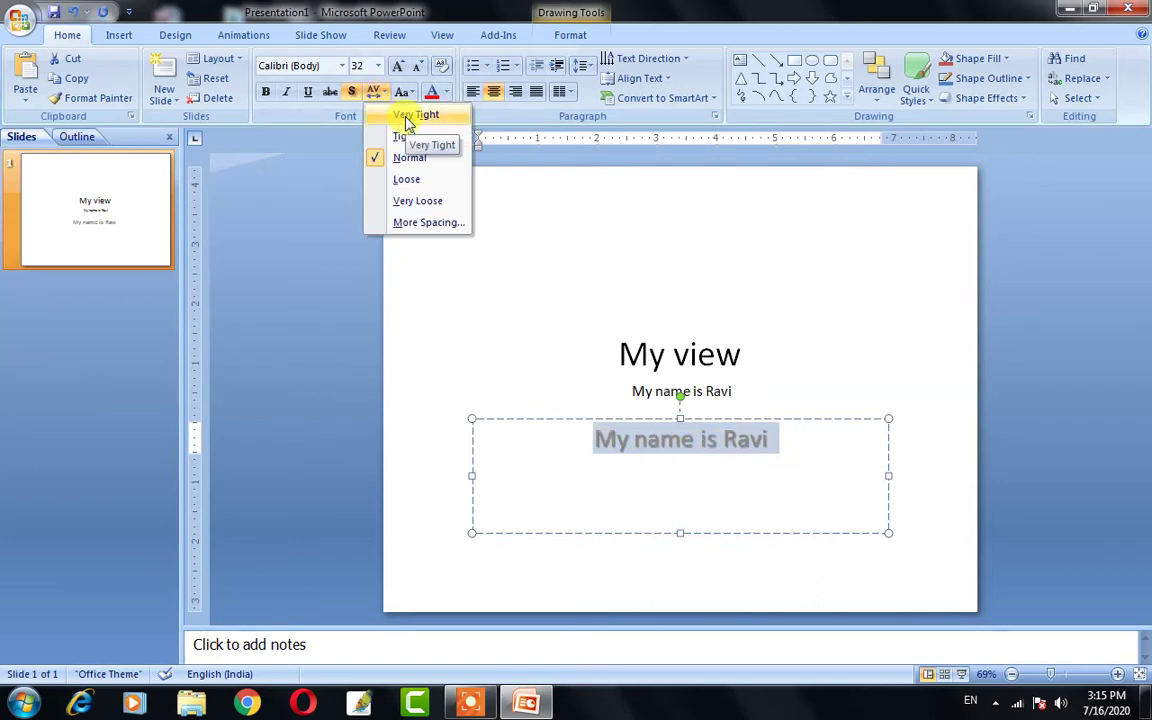
{"action": "left_click", "coordinate": [407, 118]}
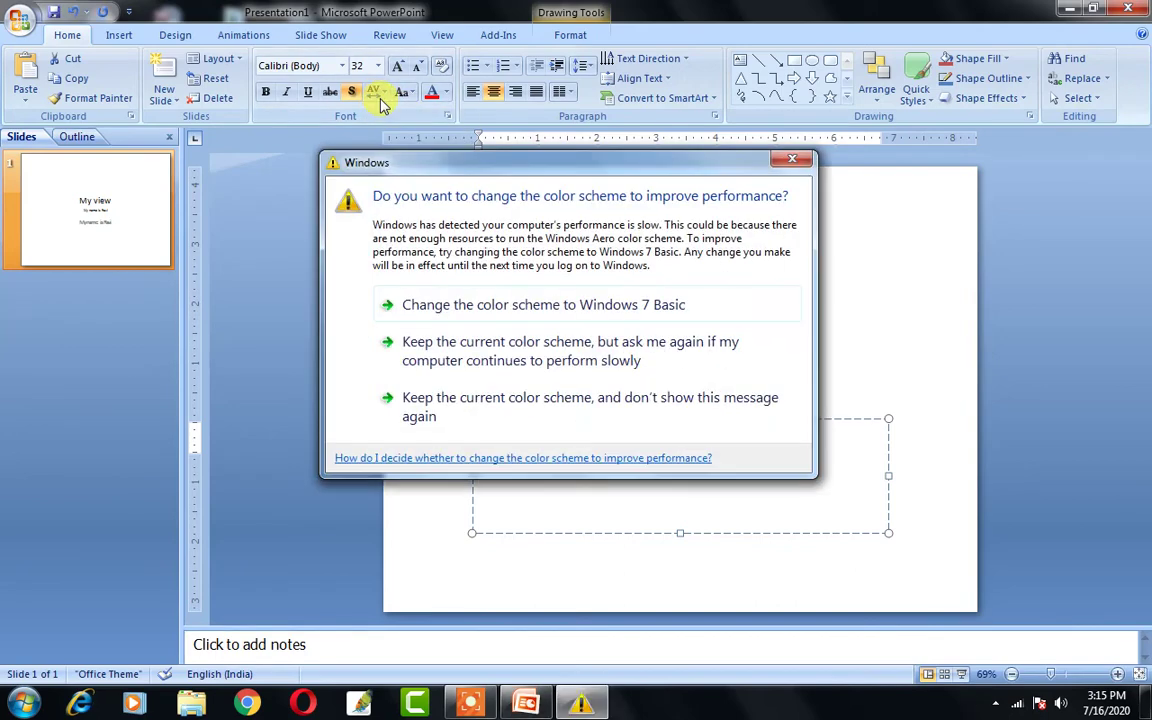
{"action": "left_click", "coordinate": [432, 402]}
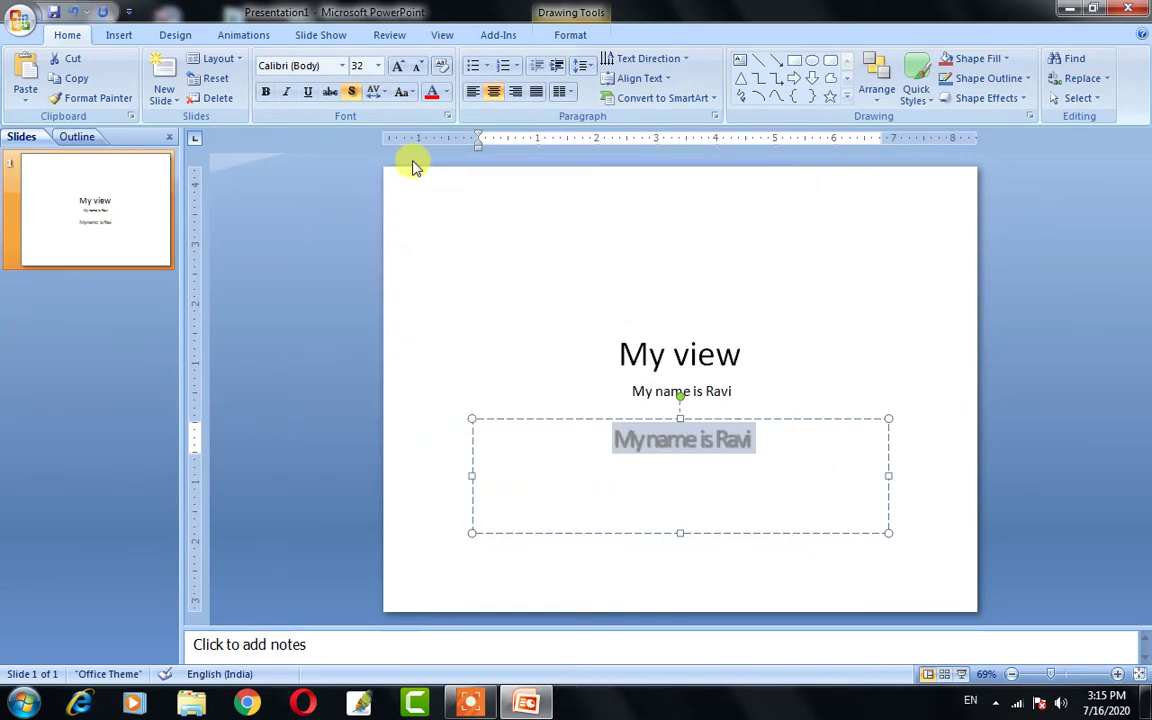
{"action": "left_click", "coordinate": [375, 92]}
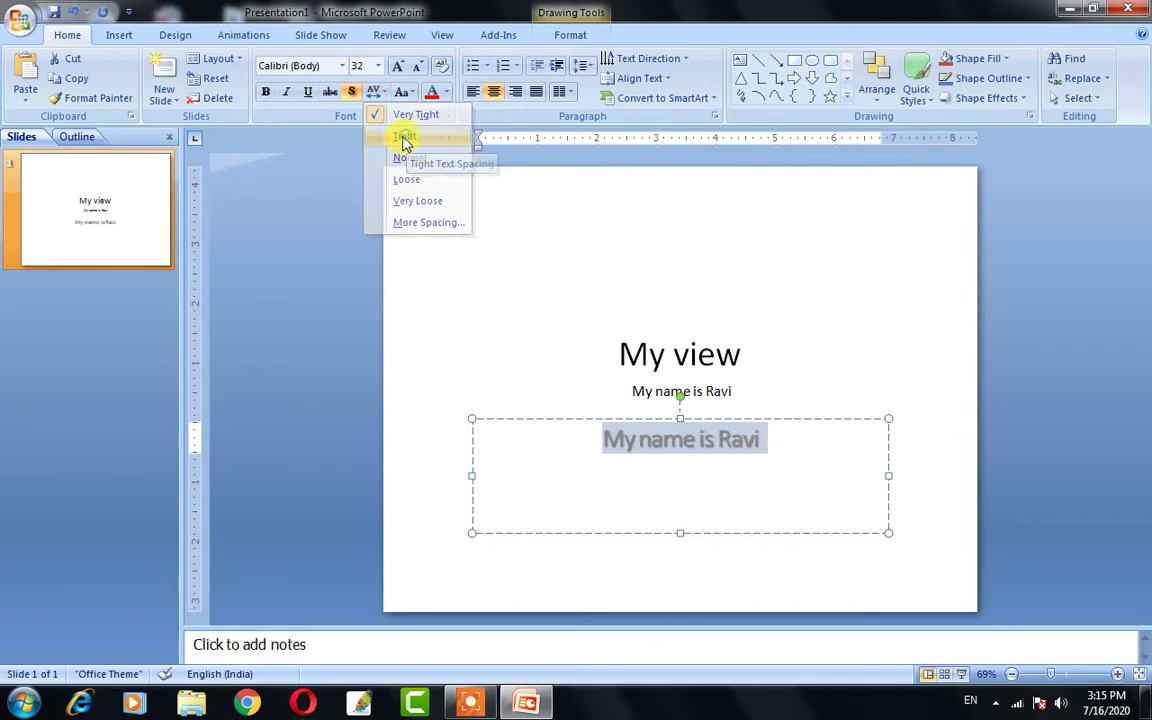
{"action": "left_click", "coordinate": [405, 140]}
{"action": "left_click", "coordinate": [377, 96]}
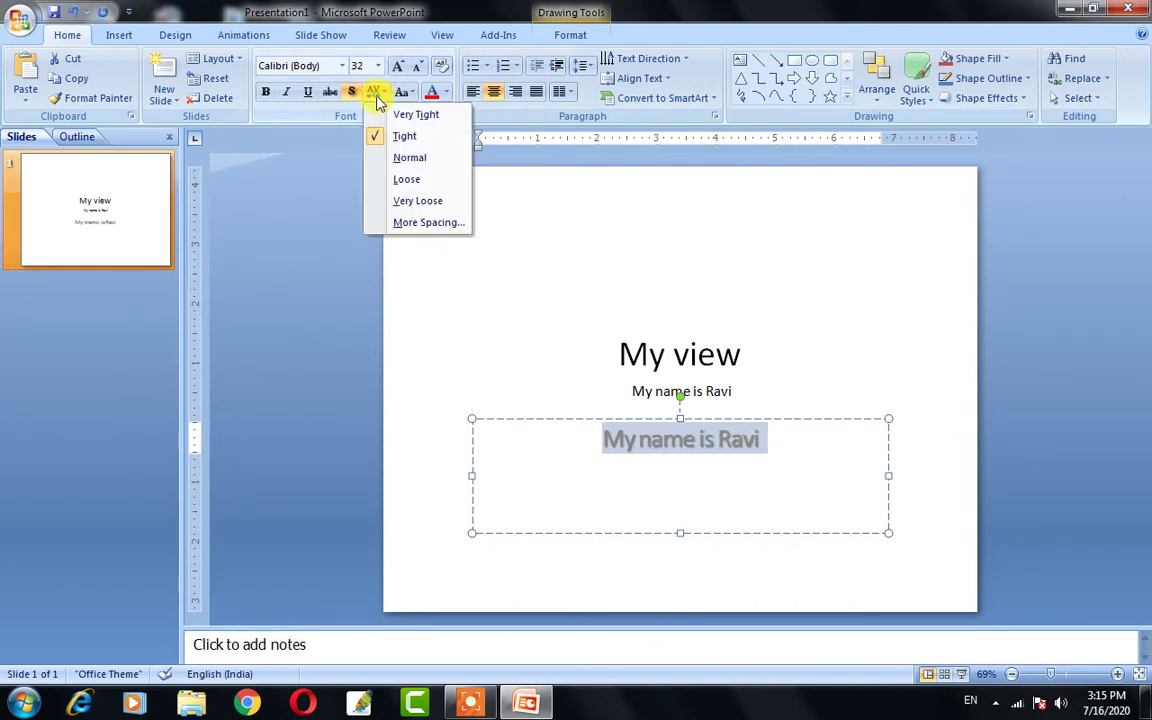
{"action": "left_click", "coordinate": [403, 160]}
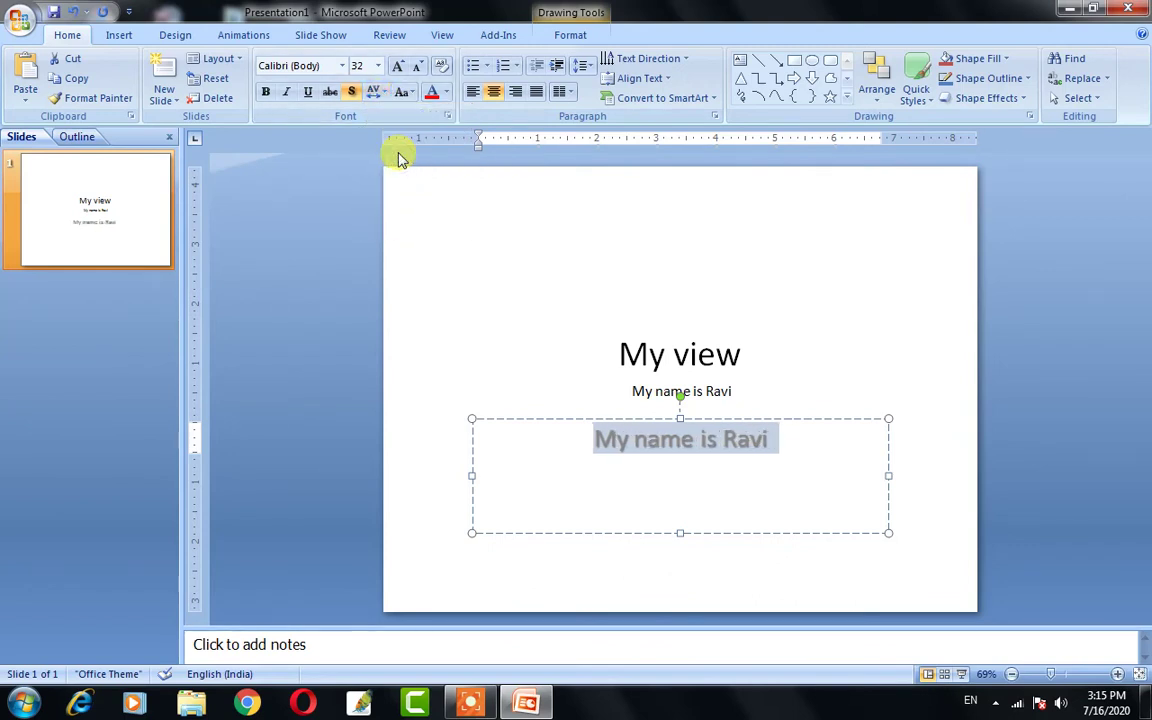
{"action": "left_click", "coordinate": [373, 91]}
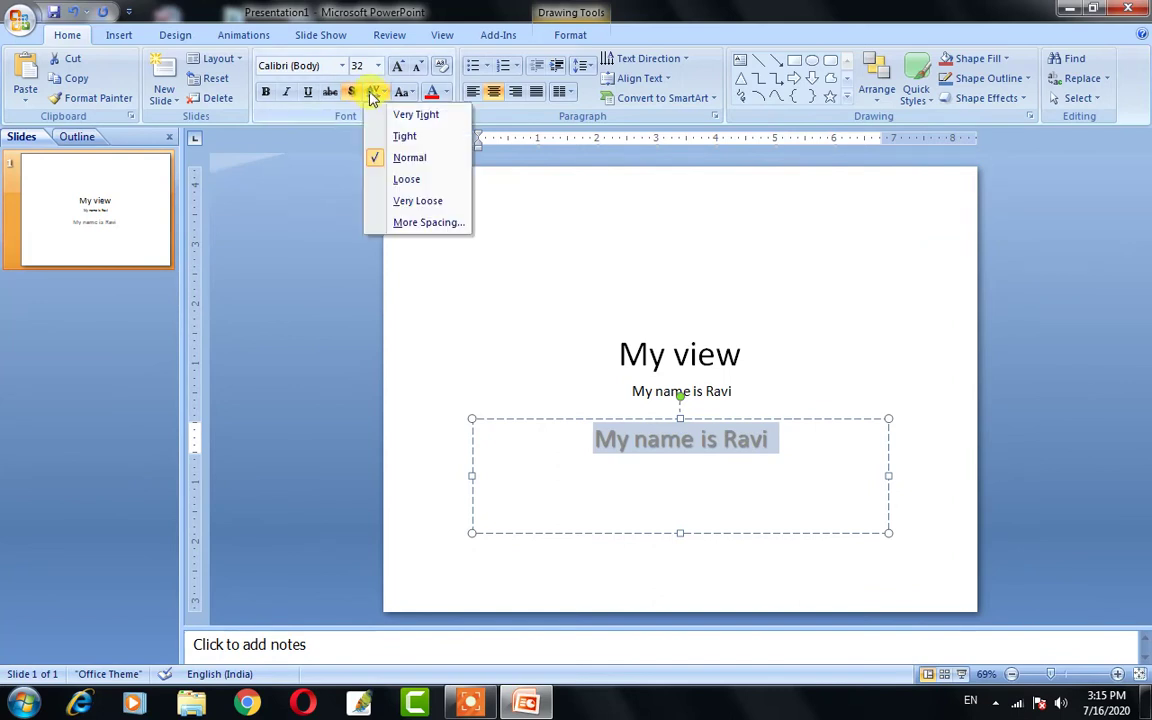
{"action": "left_click", "coordinate": [400, 183]}
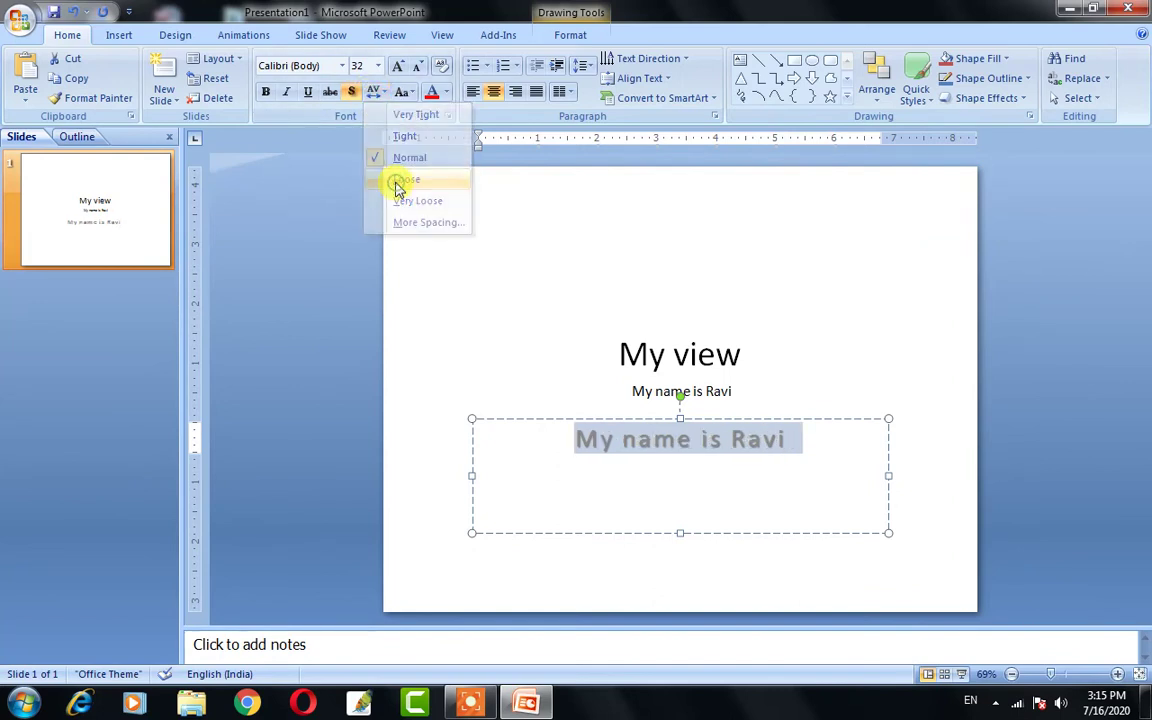
{"action": "left_click", "coordinate": [373, 91]}
{"action": "left_click", "coordinate": [410, 200]}
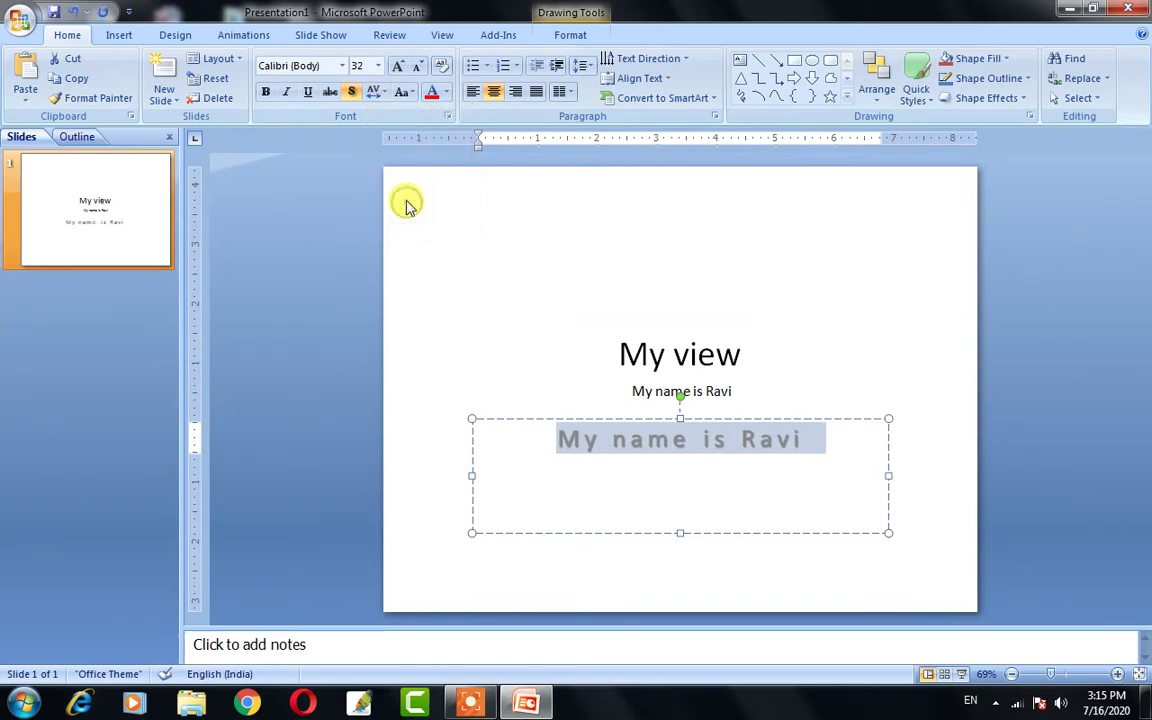
{"action": "left_click", "coordinate": [374, 93]}
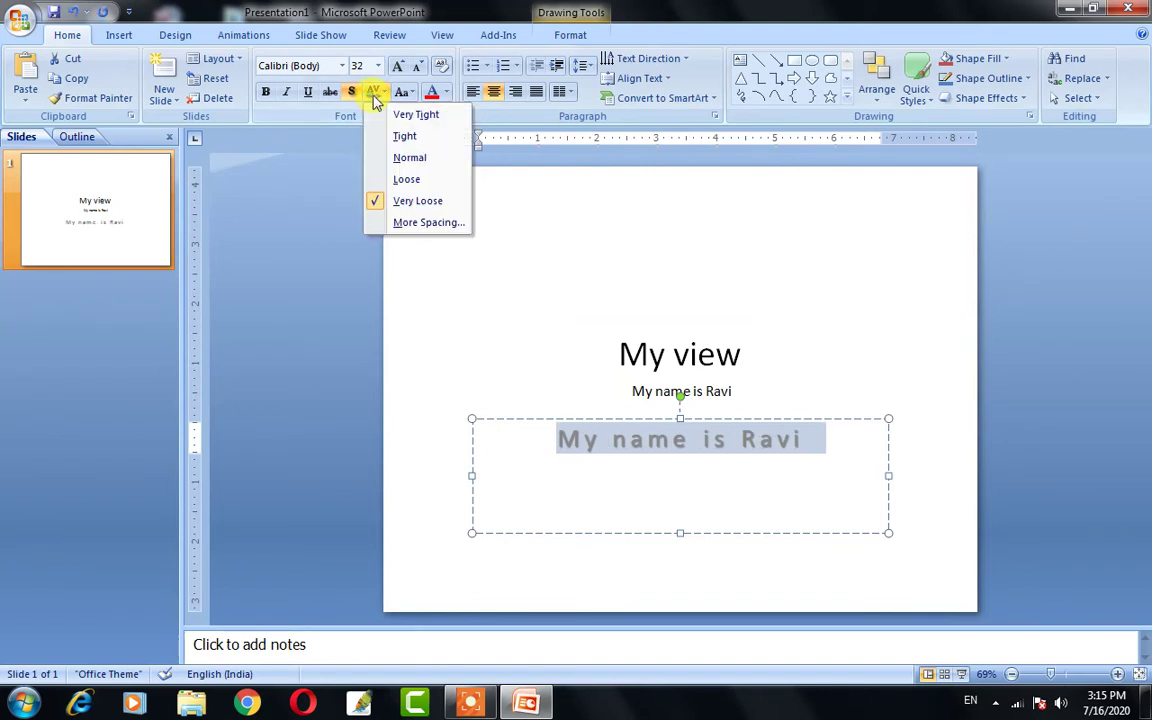
{"action": "left_click", "coordinate": [415, 230]}
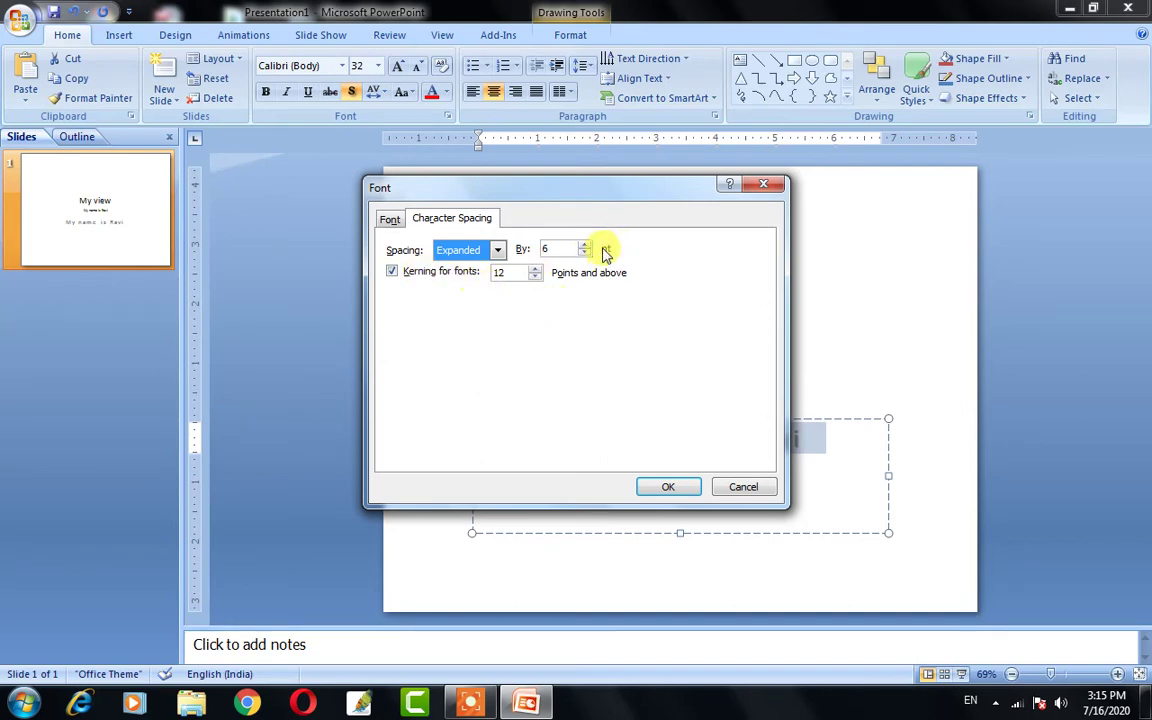
{"action": "left_click", "coordinate": [741, 486]}
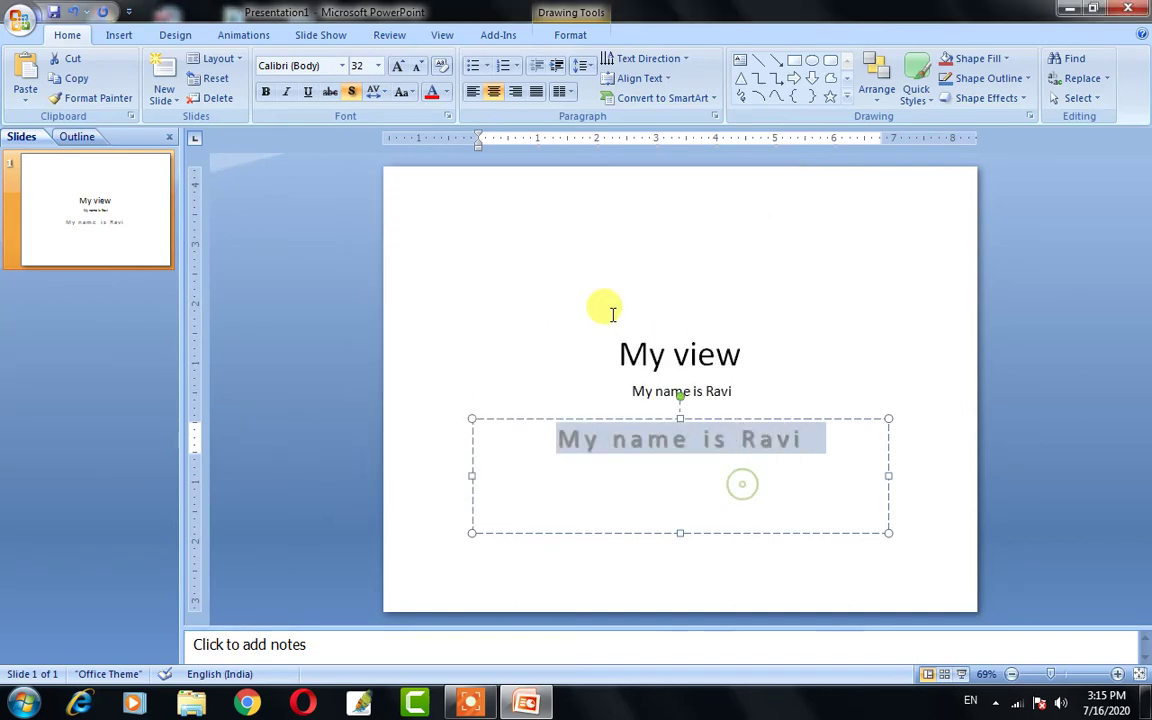
{"action": "left_click", "coordinate": [375, 91]}
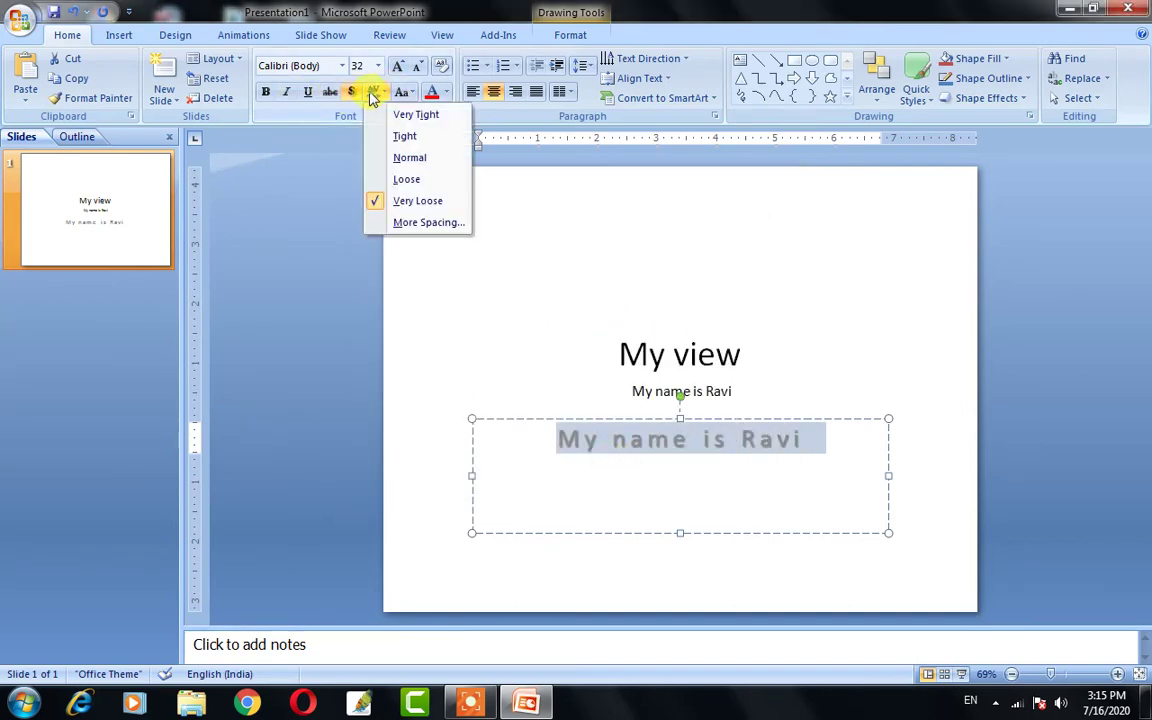
{"action": "left_click", "coordinate": [412, 158]}
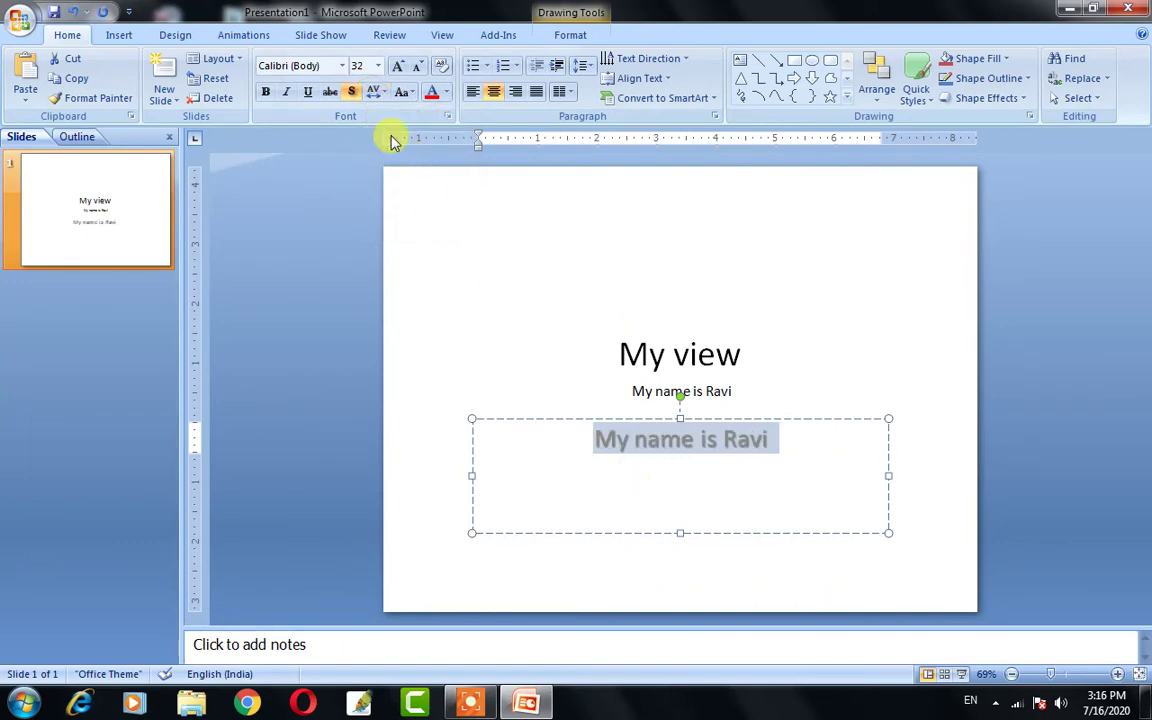
- Set the introduction line to Aharoni at 60 pt, briefly trying 66 before returning to 60
{"action": "left_click", "coordinate": [341, 66]}
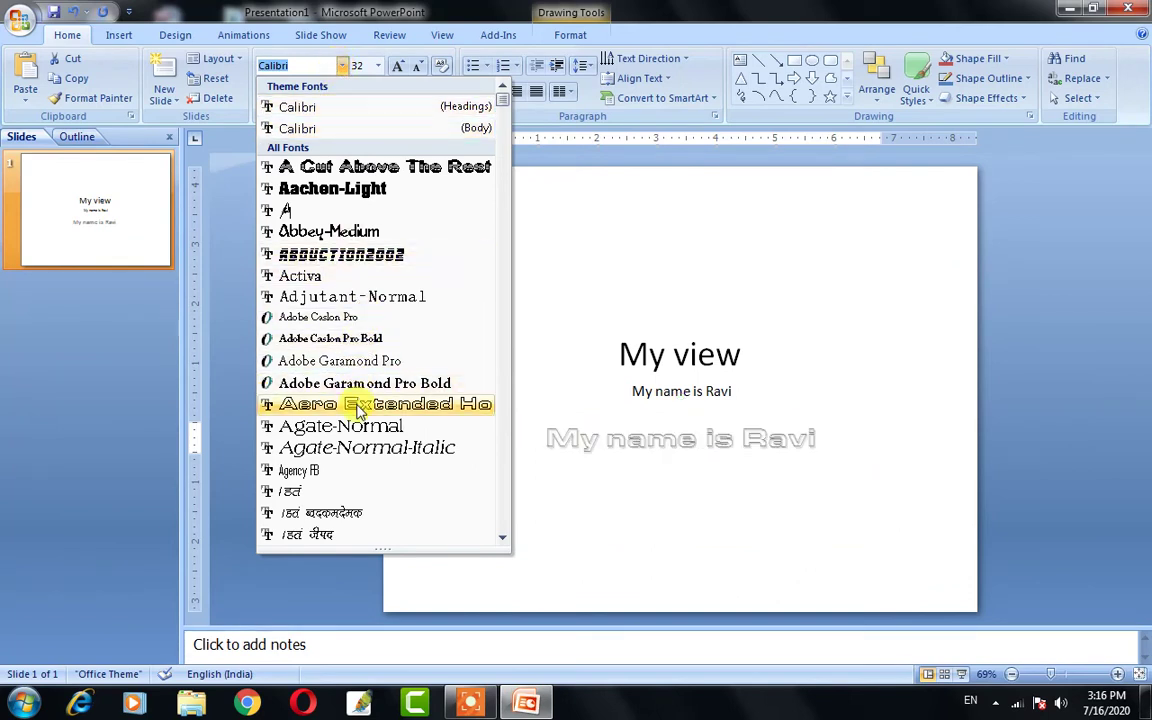
{"action": "scroll", "coordinate": [354, 447], "scroll_direction": "down", "scroll_amount": 1}
{"action": "scroll", "coordinate": [354, 447], "scroll_direction": "down", "scroll_amount": 1}
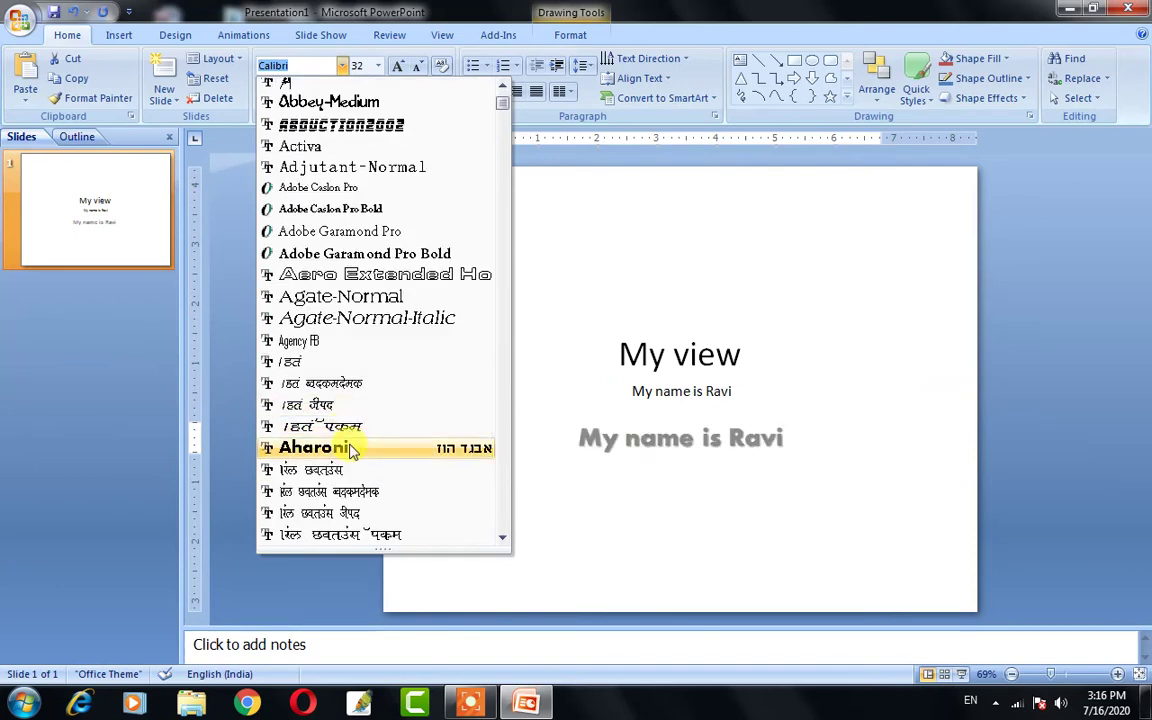
{"action": "left_click", "coordinate": [351, 451]}
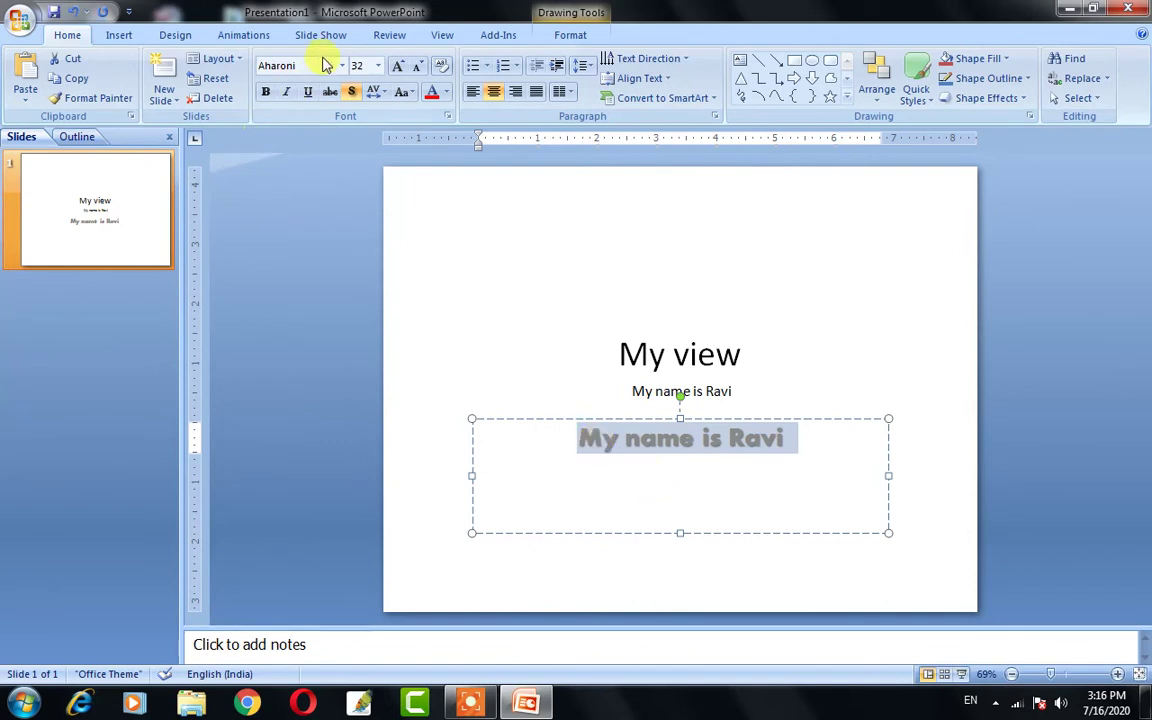
{"action": "left_click", "coordinate": [378, 66]}
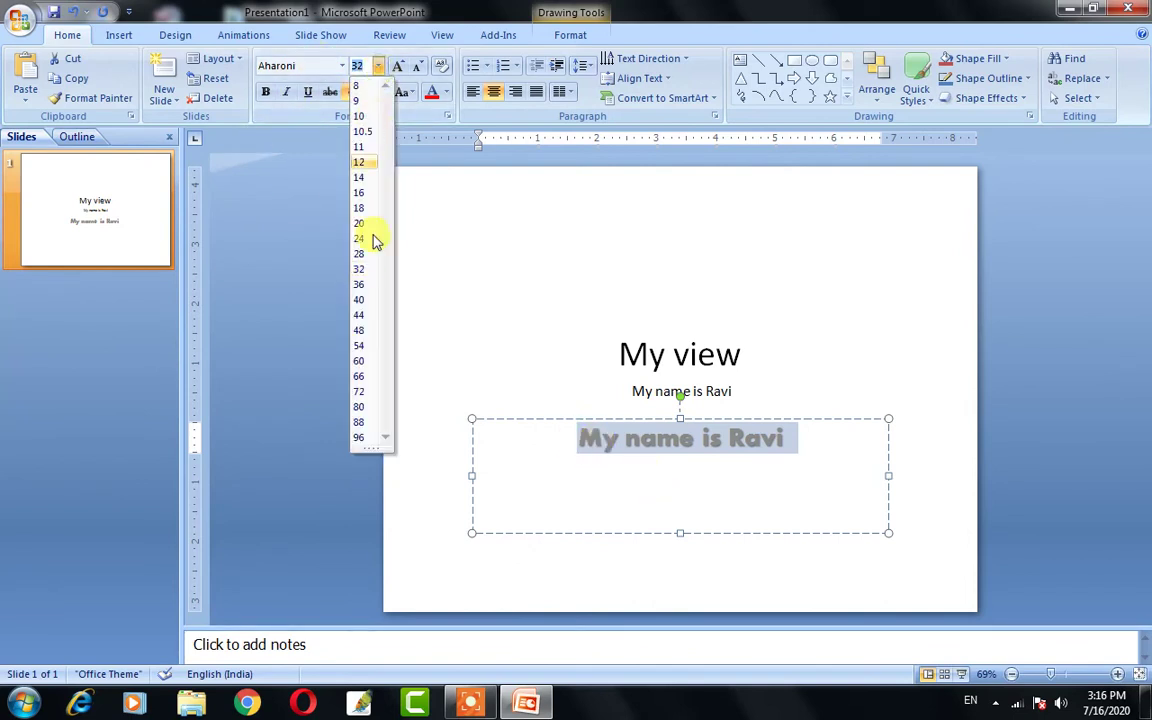
{"action": "left_click", "coordinate": [362, 362]}
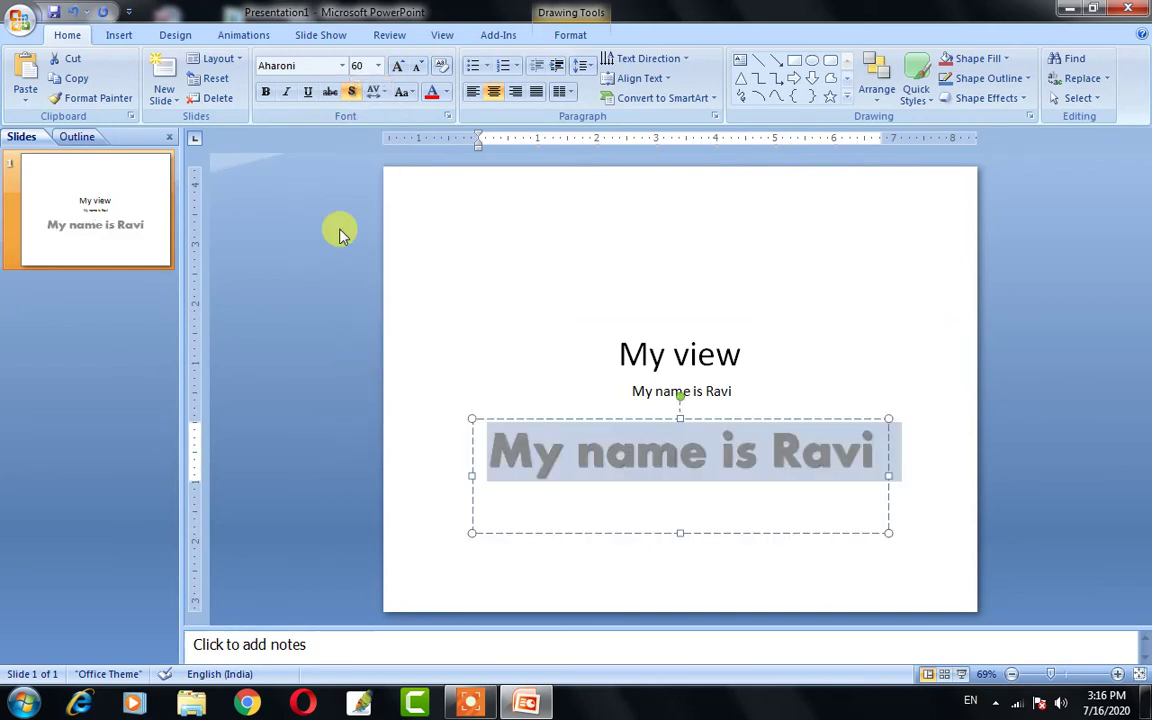
{"action": "left_click", "coordinate": [399, 69]}
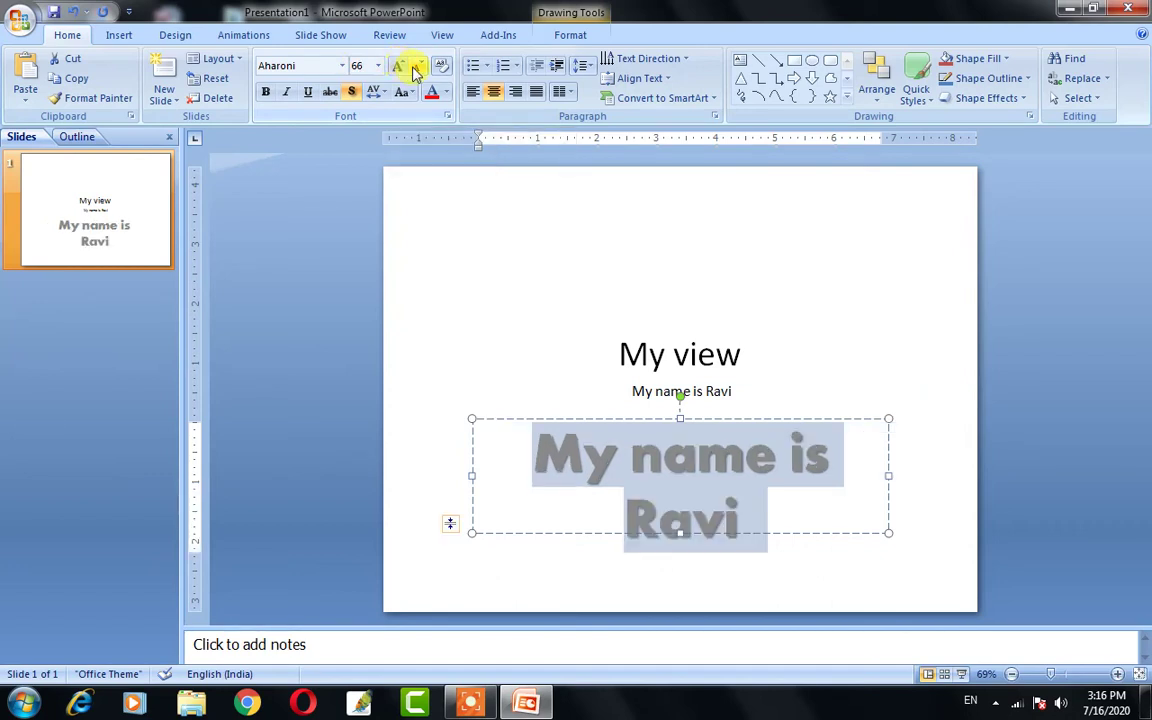
{"action": "left_click", "coordinate": [416, 67]}
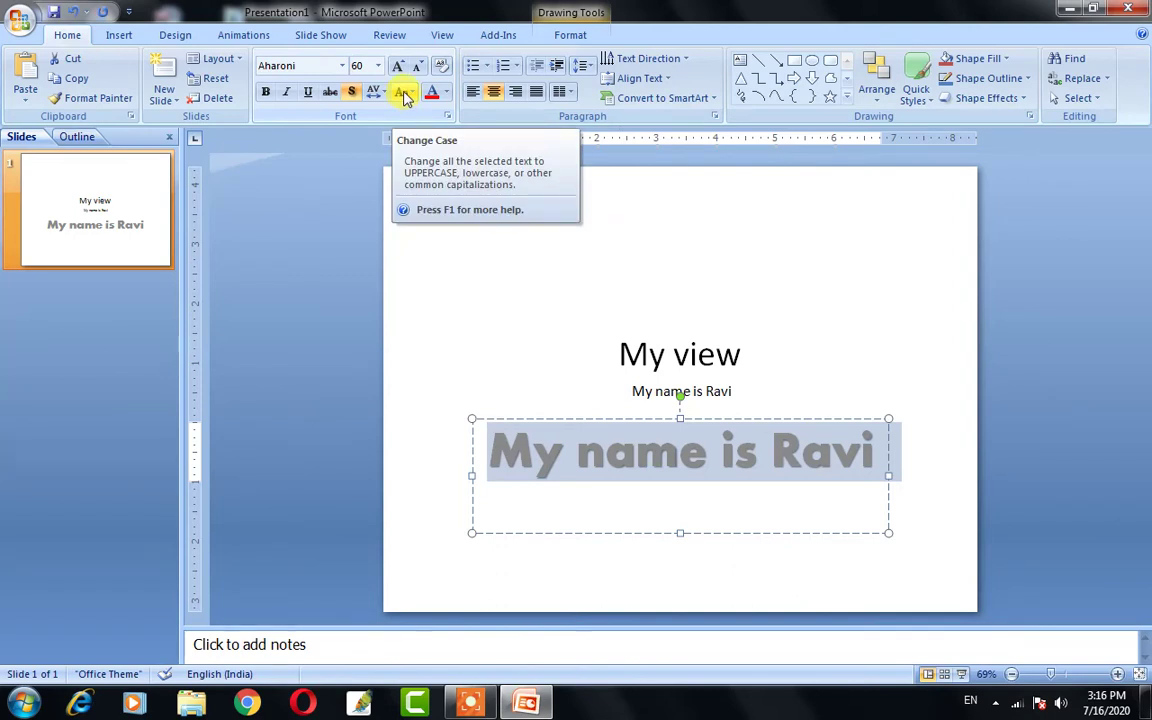
- Try lowercase, sentence case and UPPERCASE on the large grey introduction line
{"action": "left_click", "coordinate": [405, 94]}
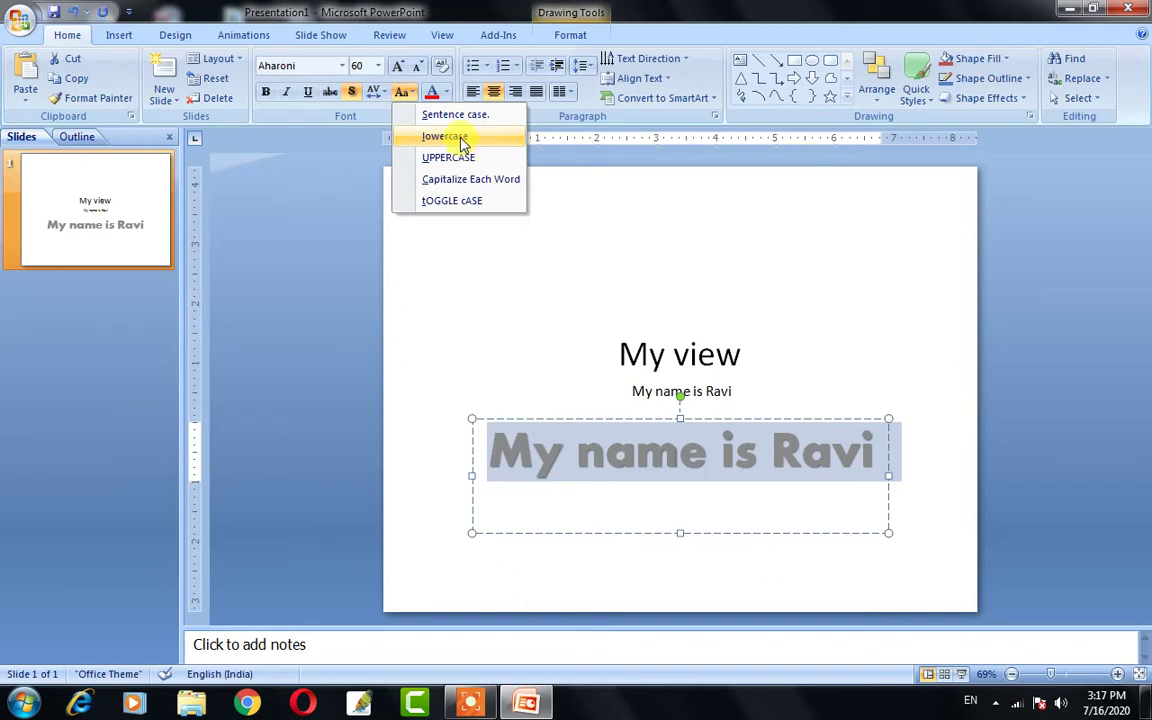
{"action": "left_click", "coordinate": [463, 142]}
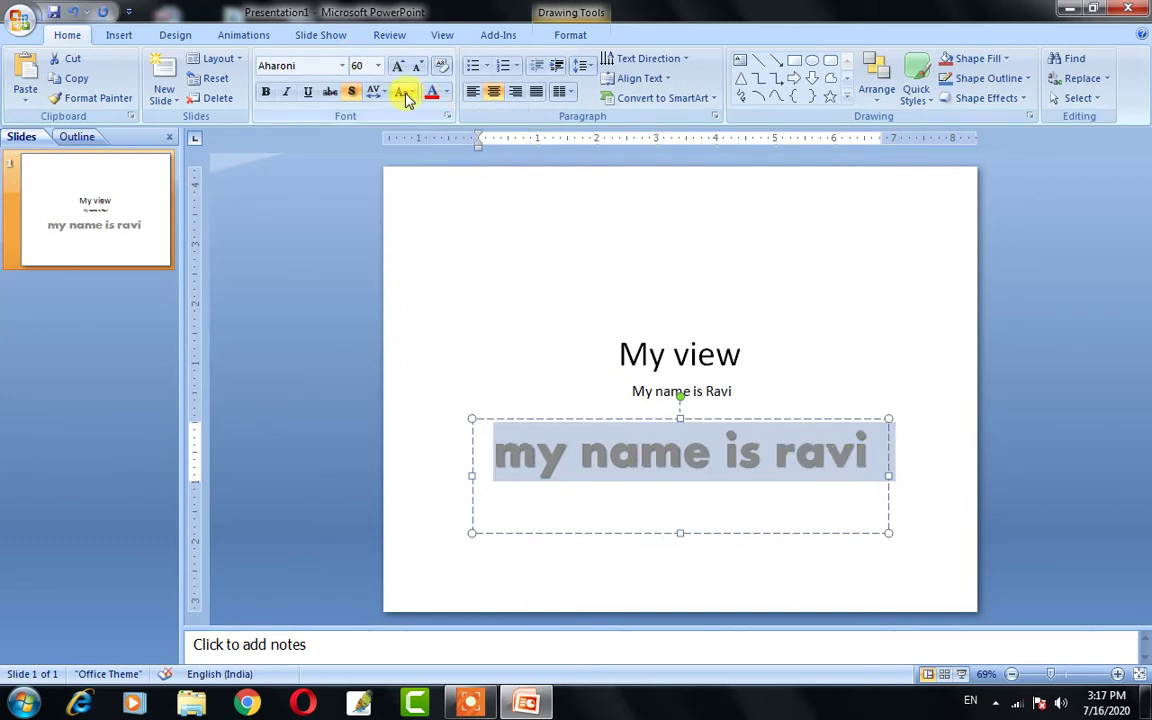
{"action": "left_click", "coordinate": [403, 93]}
{"action": "left_click", "coordinate": [430, 116]}
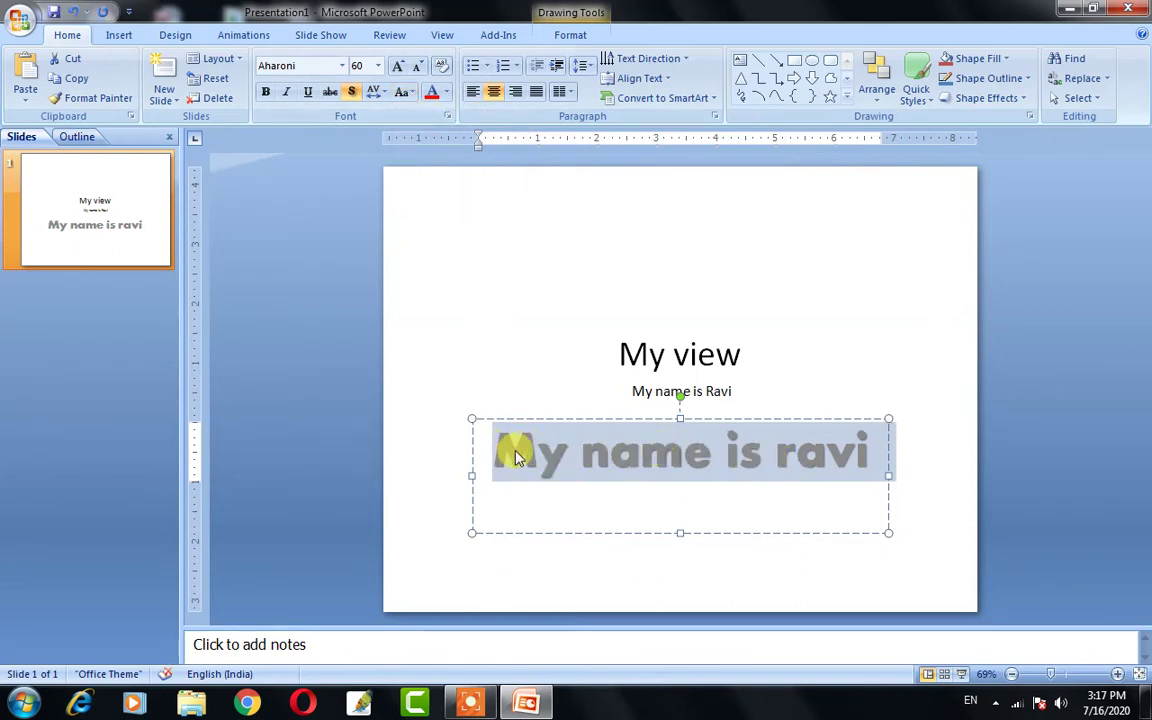
{"action": "left_click", "coordinate": [403, 92]}
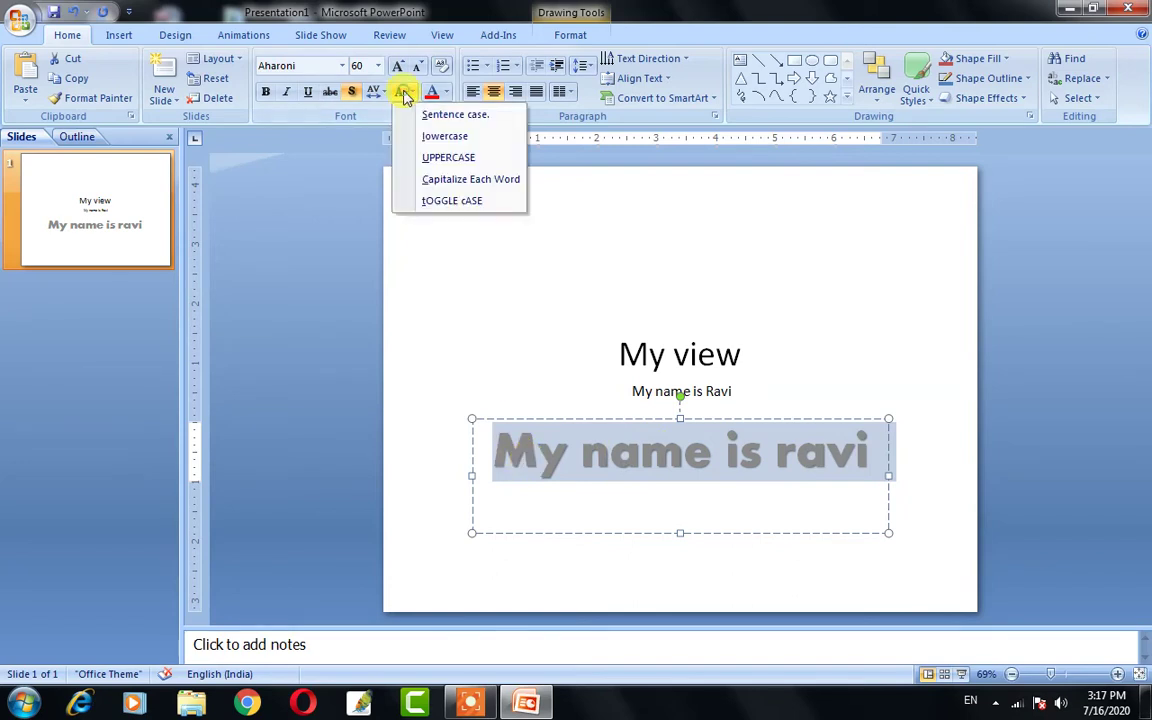
{"action": "left_click", "coordinate": [425, 155]}
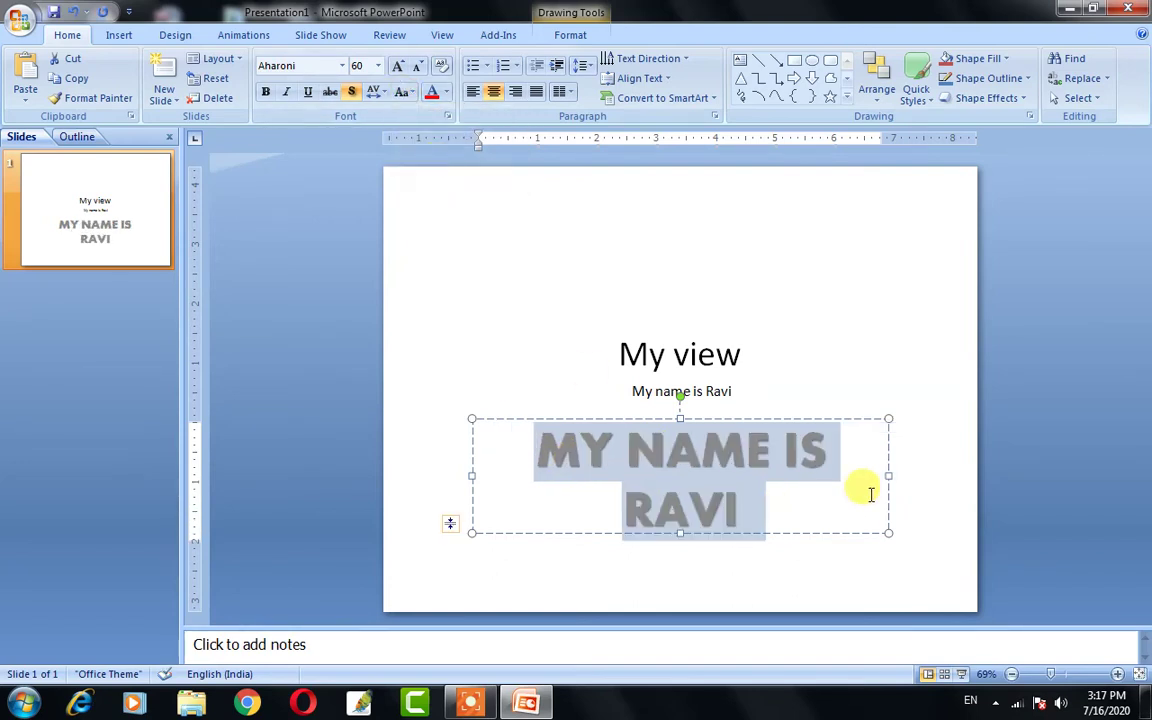
- Widen the text box, try Capitalize Each Word and tOGGLE cASE, then settle on Sentence case
{"action": "left_click_drag", "start_coordinate": [888, 476], "coordinate": [938, 478]}
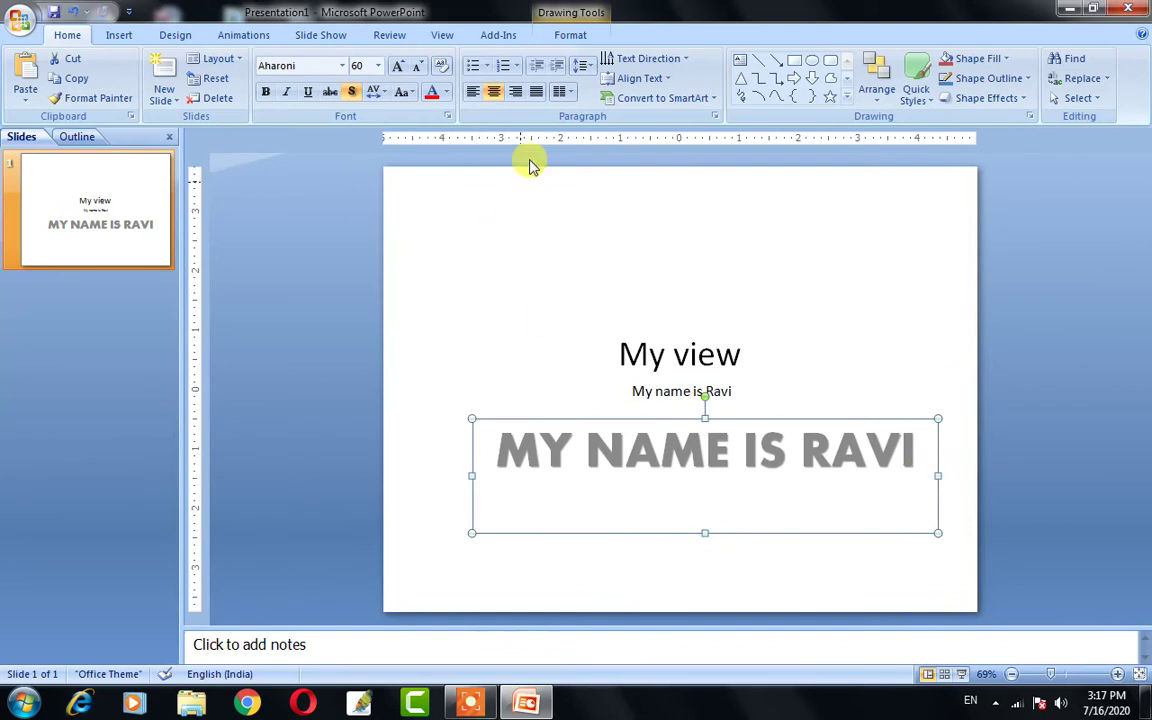
{"action": "left_click", "coordinate": [401, 91]}
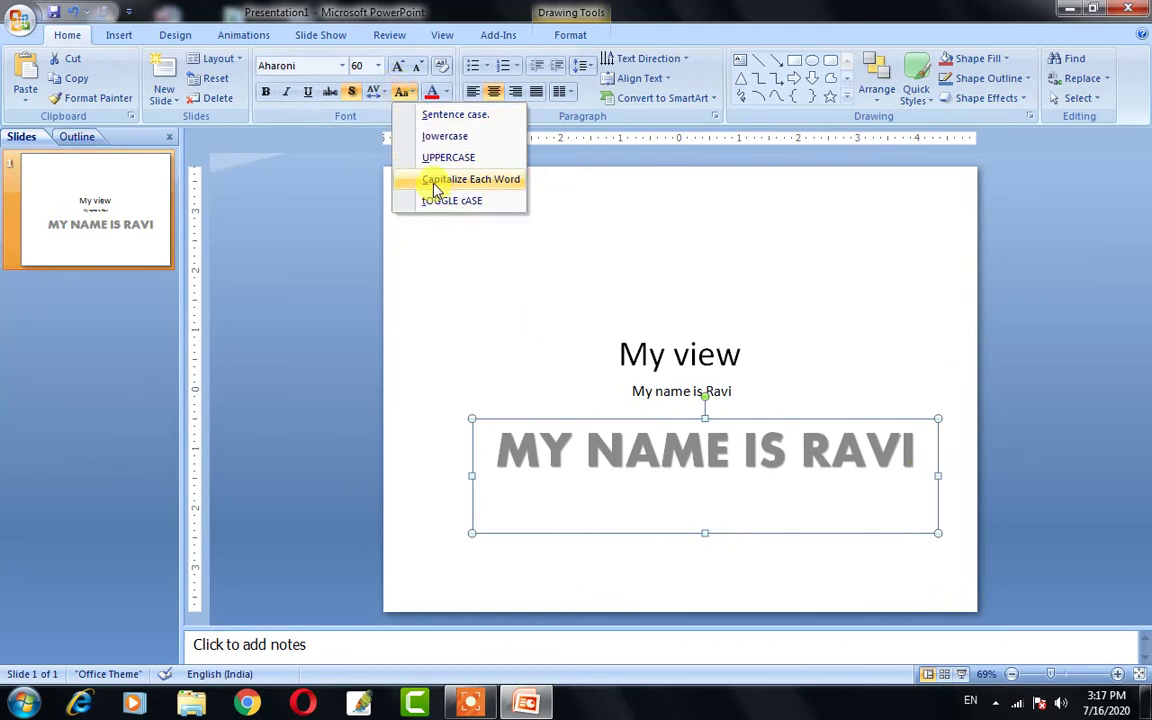
{"action": "left_click", "coordinate": [433, 180]}
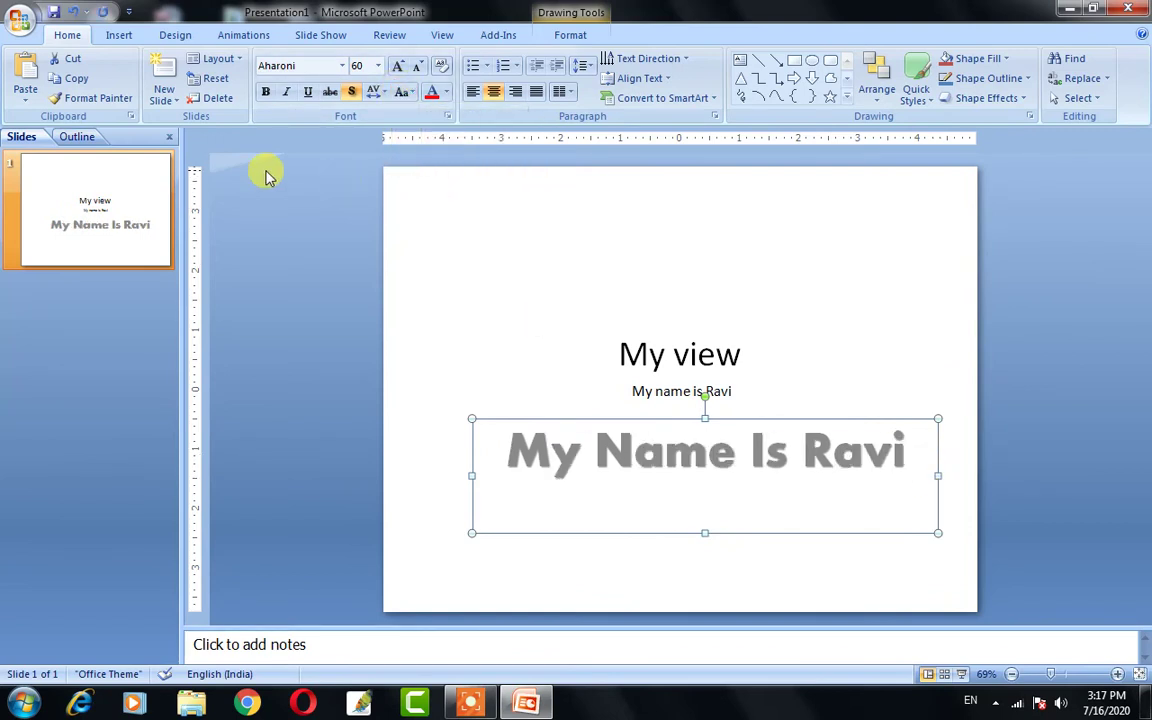
{"action": "left_click", "coordinate": [400, 92]}
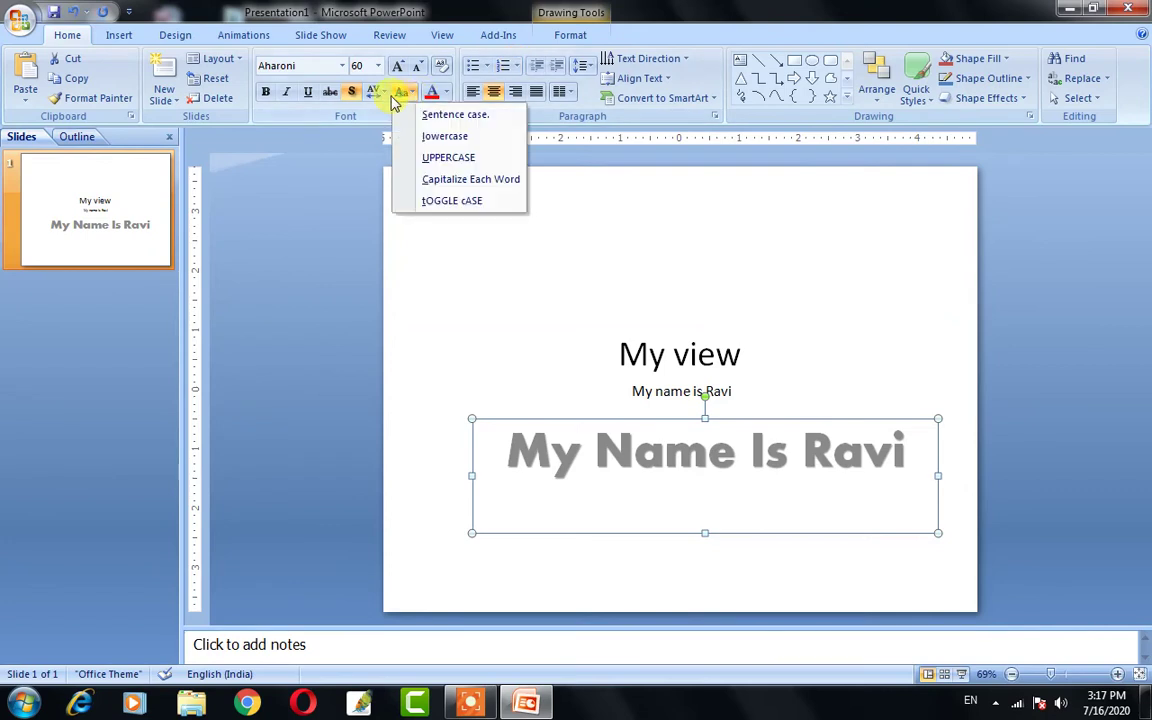
{"action": "left_click", "coordinate": [429, 204]}
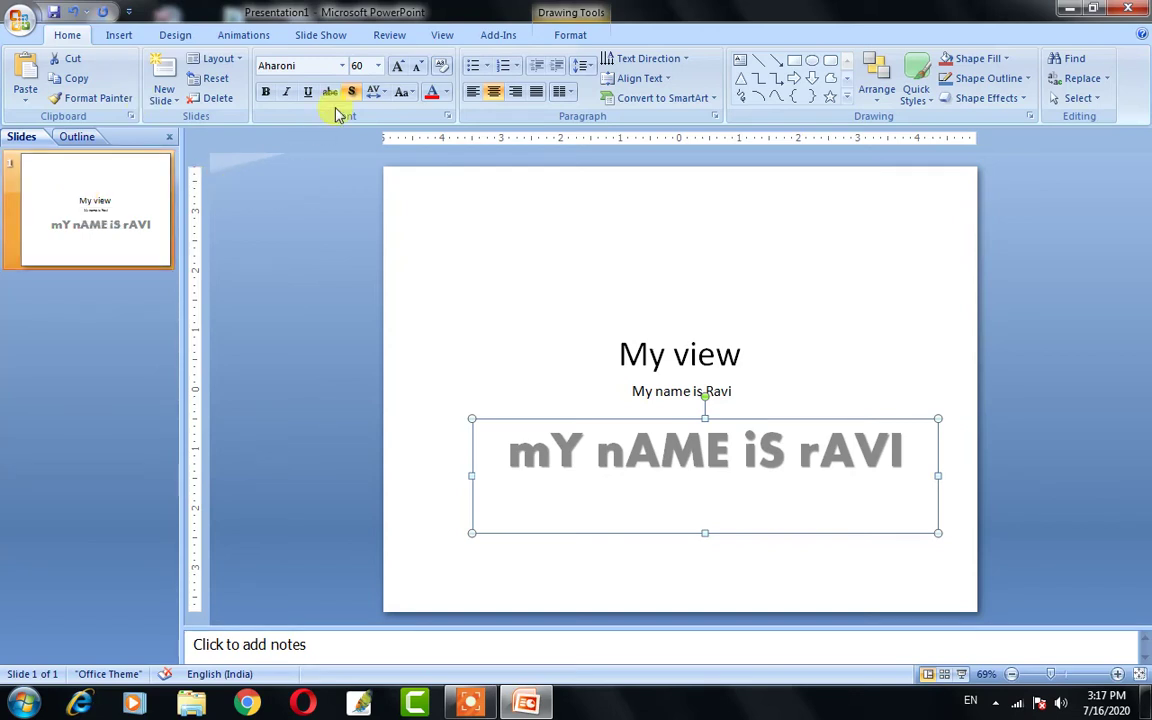
{"action": "left_click", "coordinate": [402, 92]}
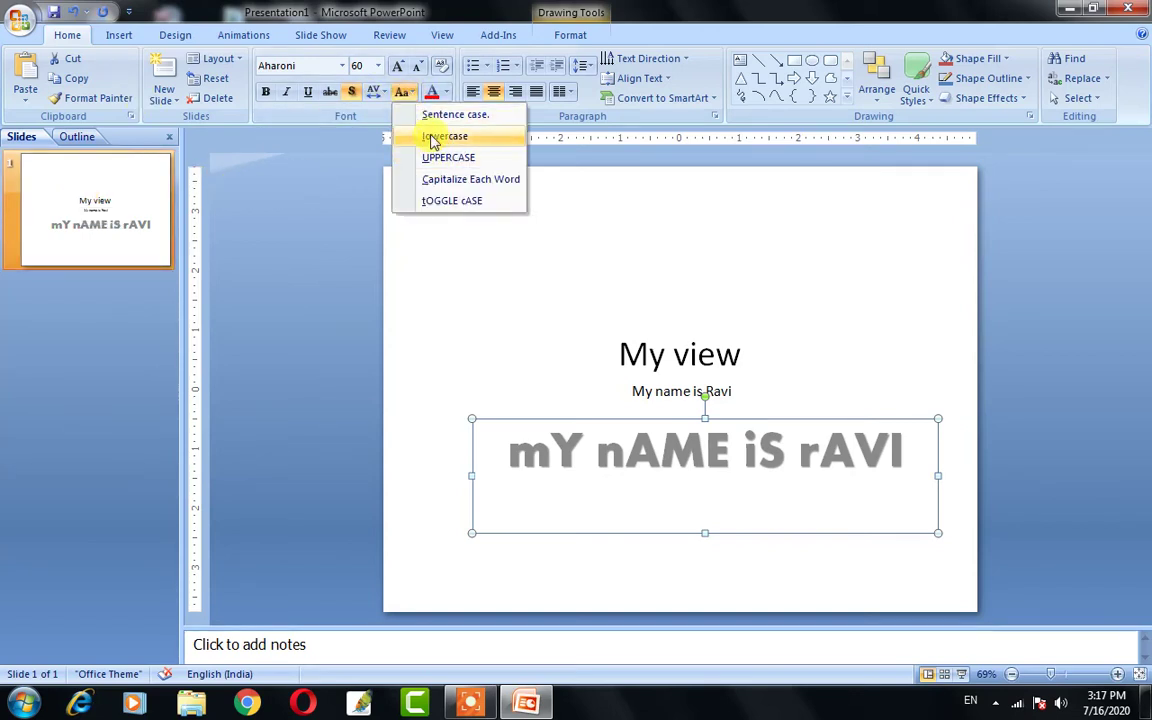
{"action": "left_click", "coordinate": [428, 118]}
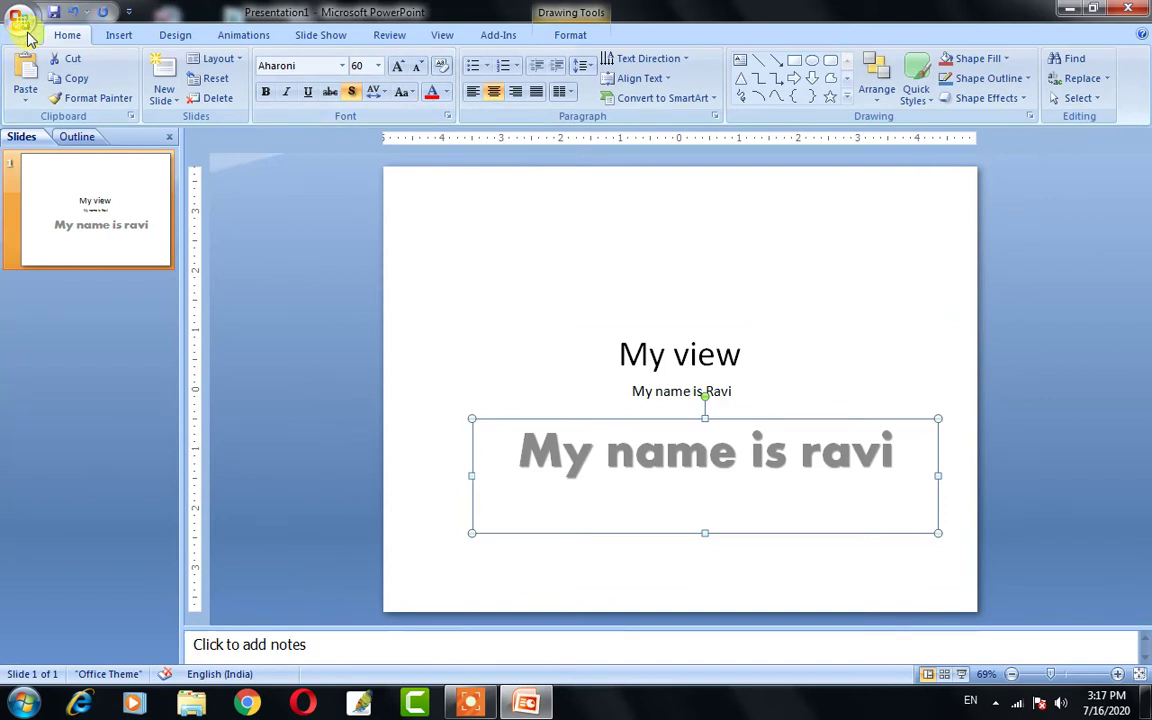
- Colour the large Aharoni introduction line Red from Standard Colors and check the result
{"action": "left_click", "coordinate": [447, 97]}
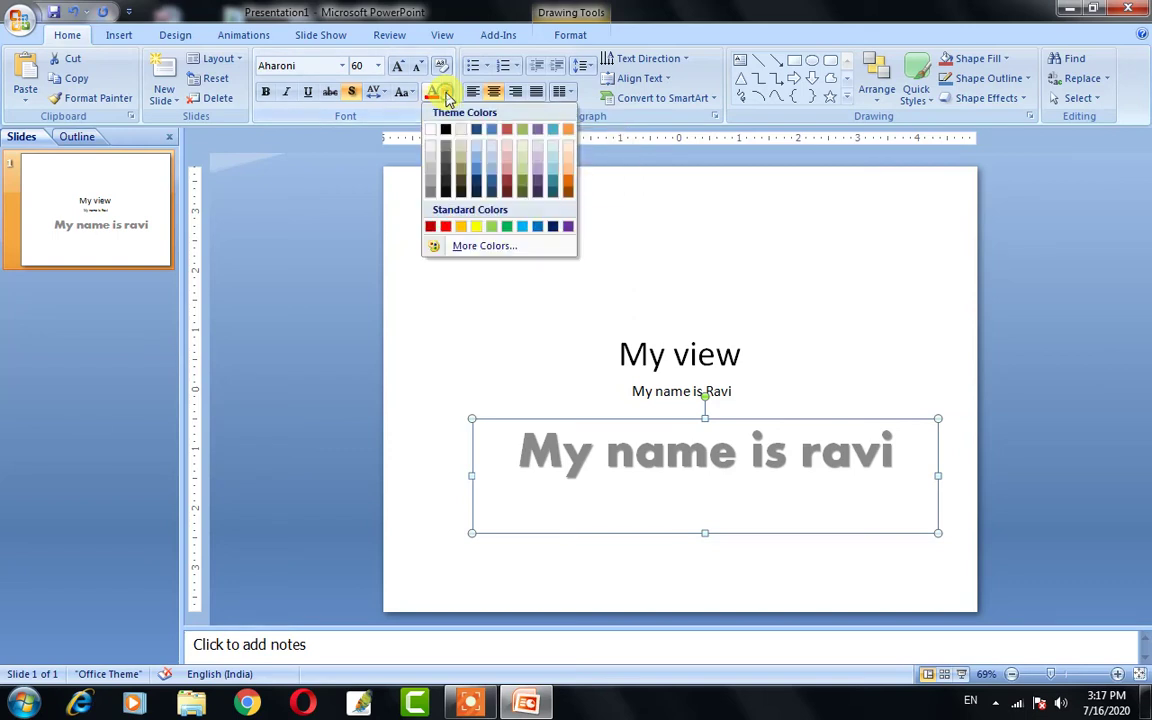
{"action": "left_click", "coordinate": [438, 226]}
{"action": "left_click", "coordinate": [503, 335]}
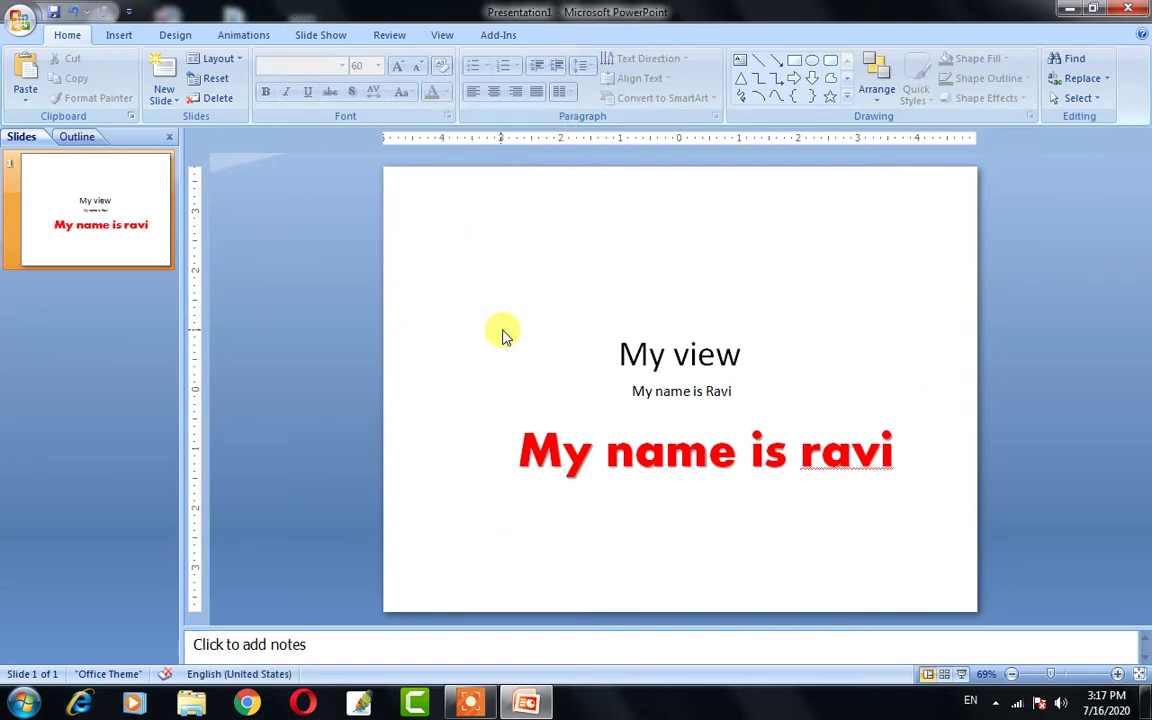
{"action": "left_click", "coordinate": [568, 396]}
{"action": "left_click", "coordinate": [590, 445]}
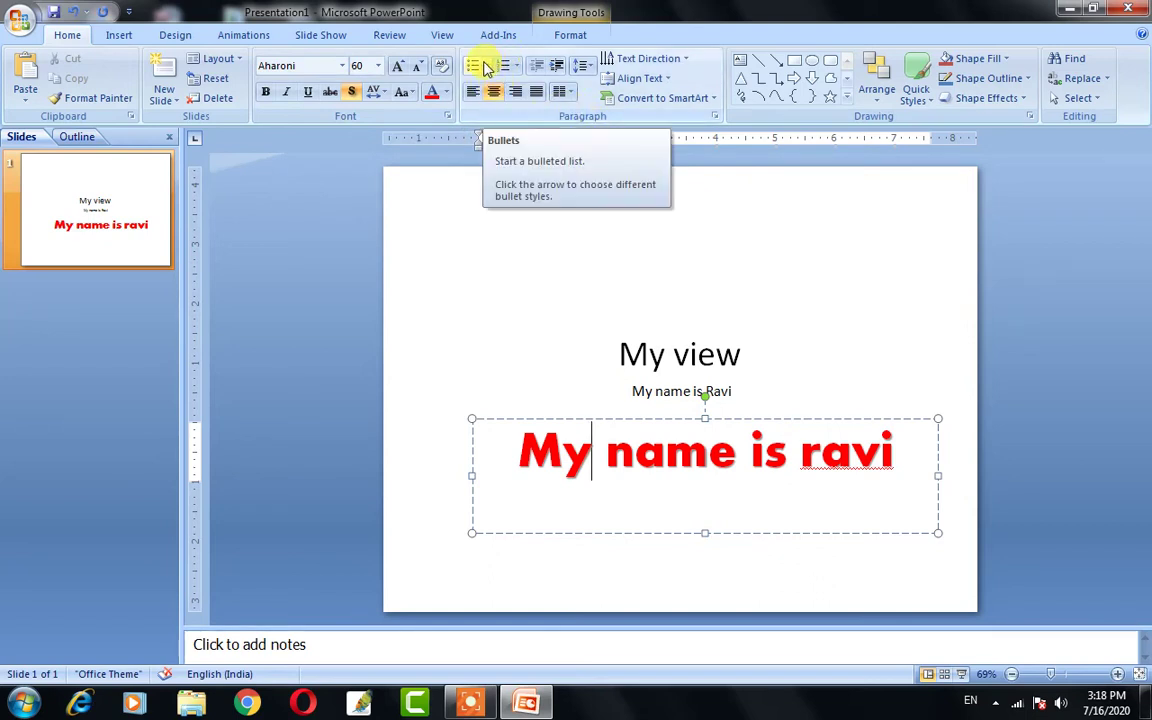
- Add slide 2 and type a bulleted 'ram' line in its body
{"action": "left_click", "coordinate": [539, 350]}
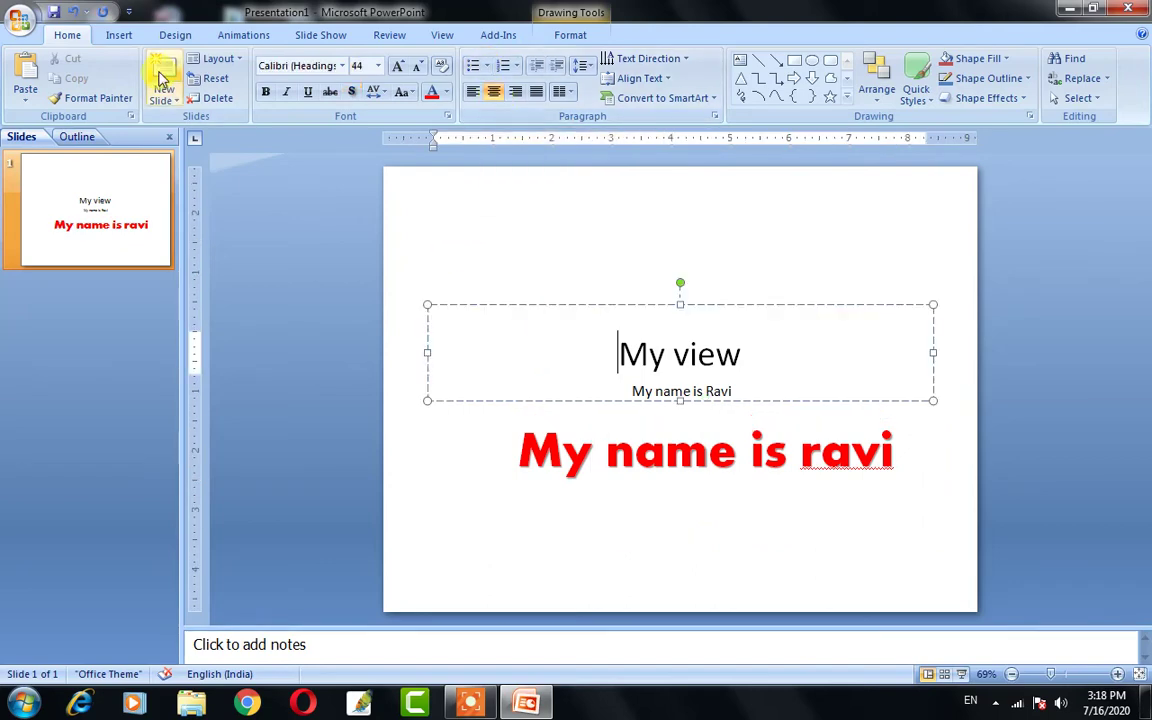
{"action": "left_click", "coordinate": [160, 72]}
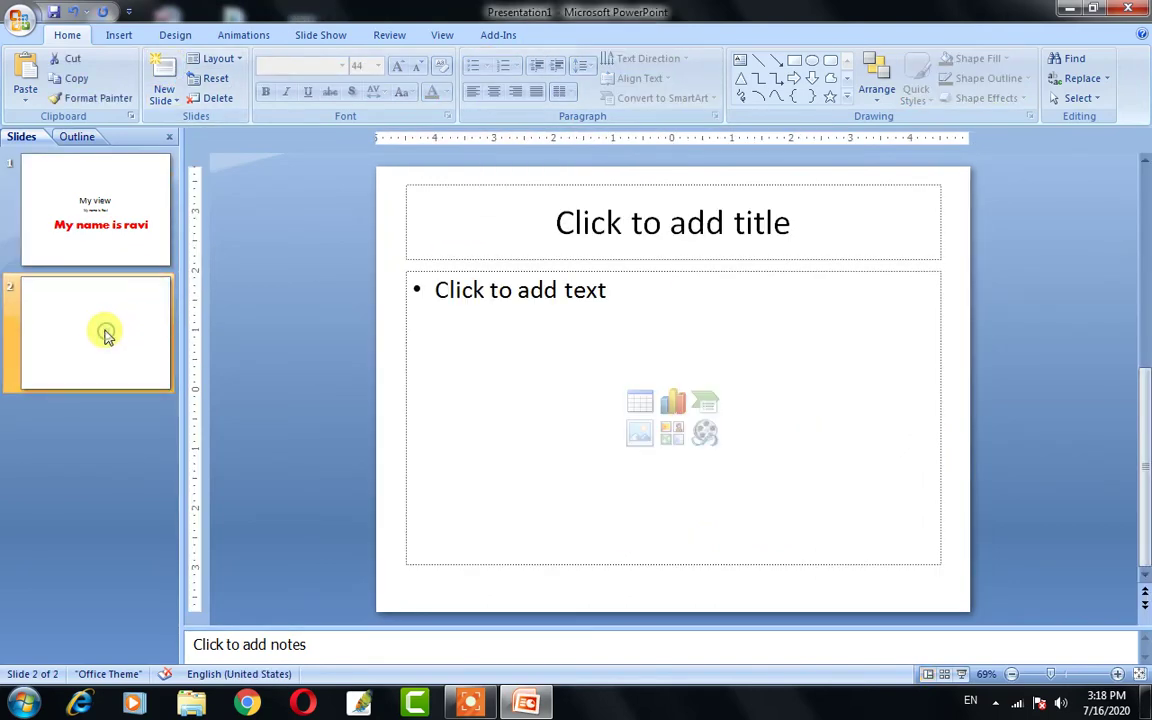
{"action": "left_click", "coordinate": [463, 295]}
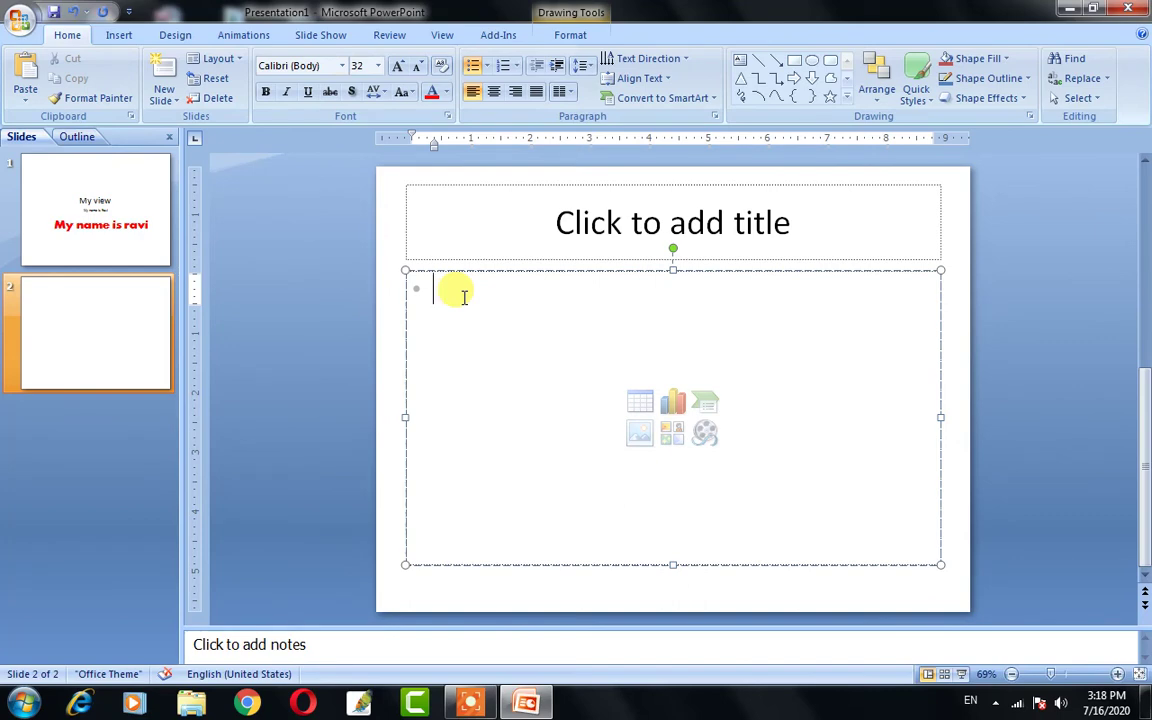
{"action": "type", "text": "ram"}
{"action": "key", "text": "Return"}
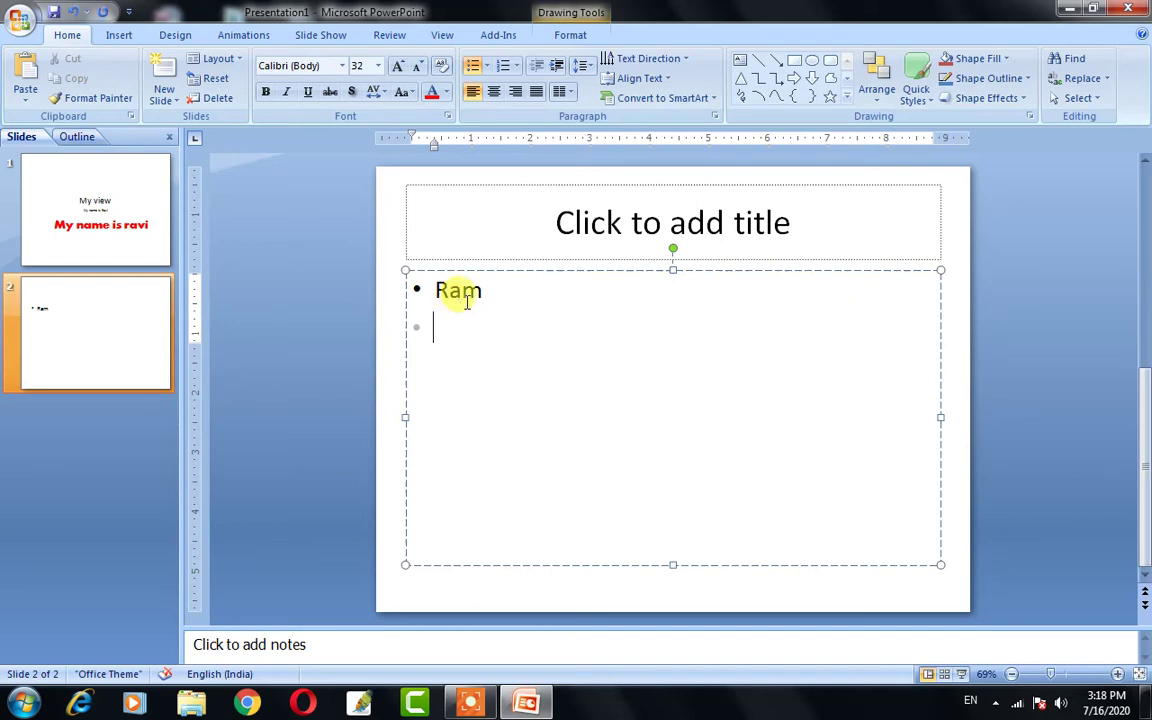
- Switch to numbering and type the numbered items ram, shyam and sita
{"action": "left_click", "coordinate": [505, 68]}
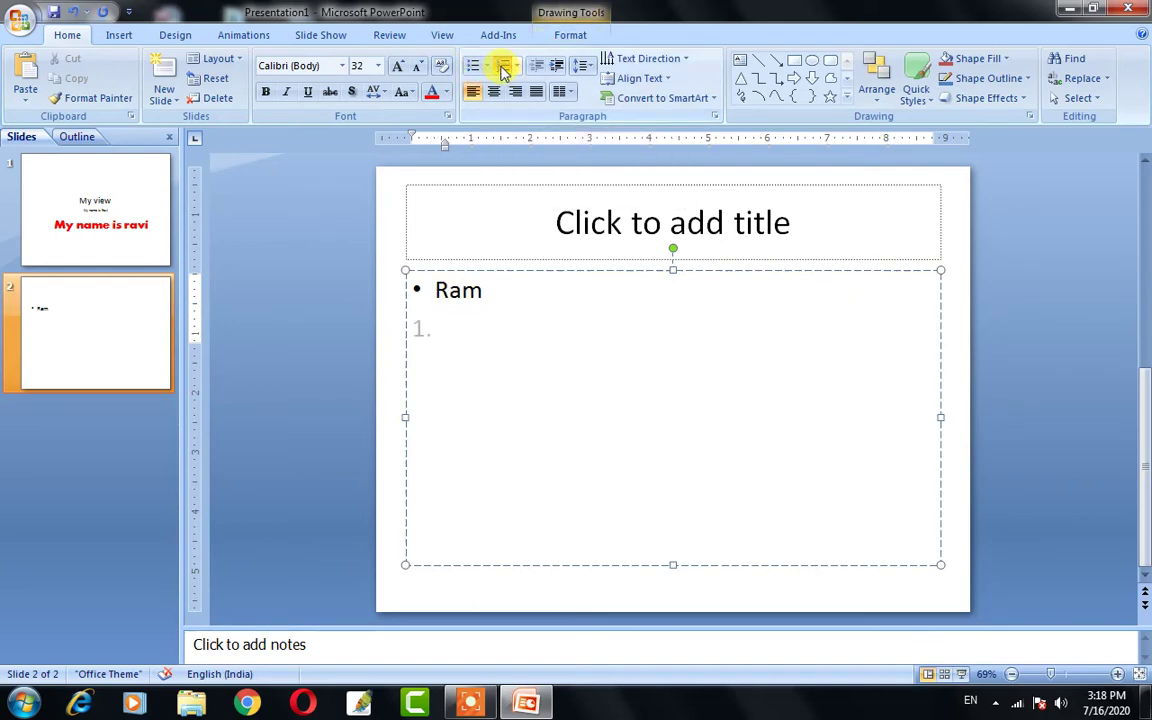
{"action": "type", "text": "ram"}
{"action": "key", "text": "Return"}
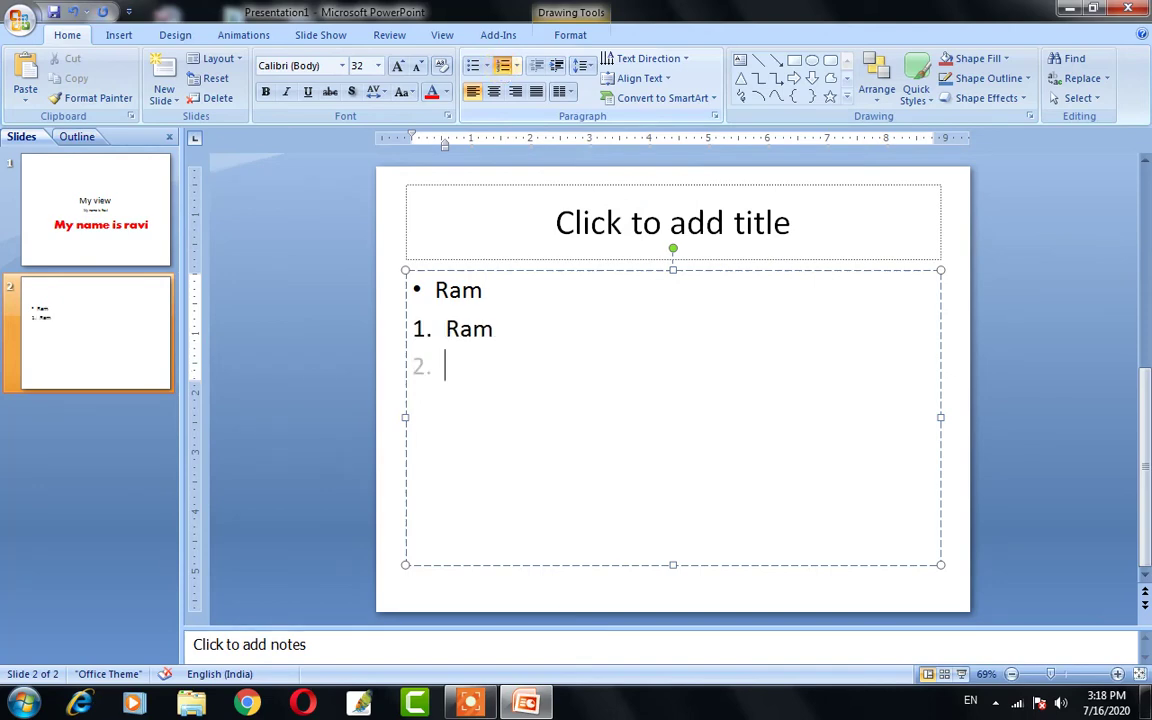
{"action": "type", "text": "shy"}
{"action": "type", "text": "am"}
{"action": "key", "text": "Return"}
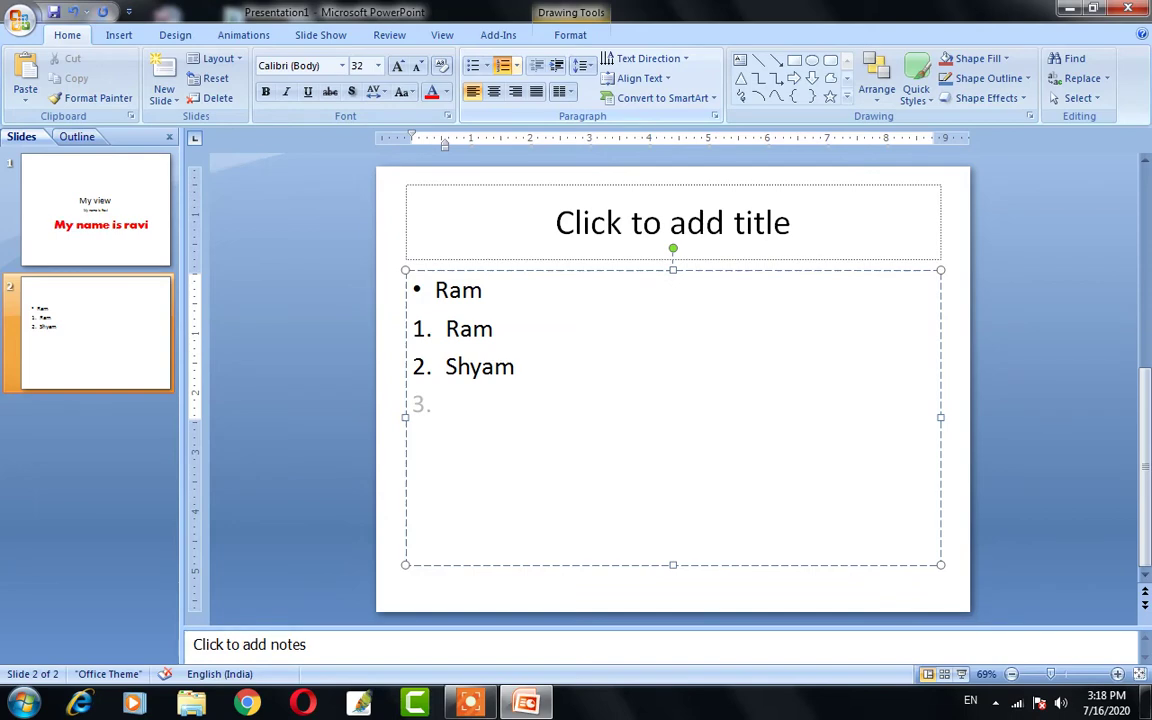
{"action": "type", "text": "s"}
{"action": "type", "text": "ita"}
{"action": "key", "text": "Return"}
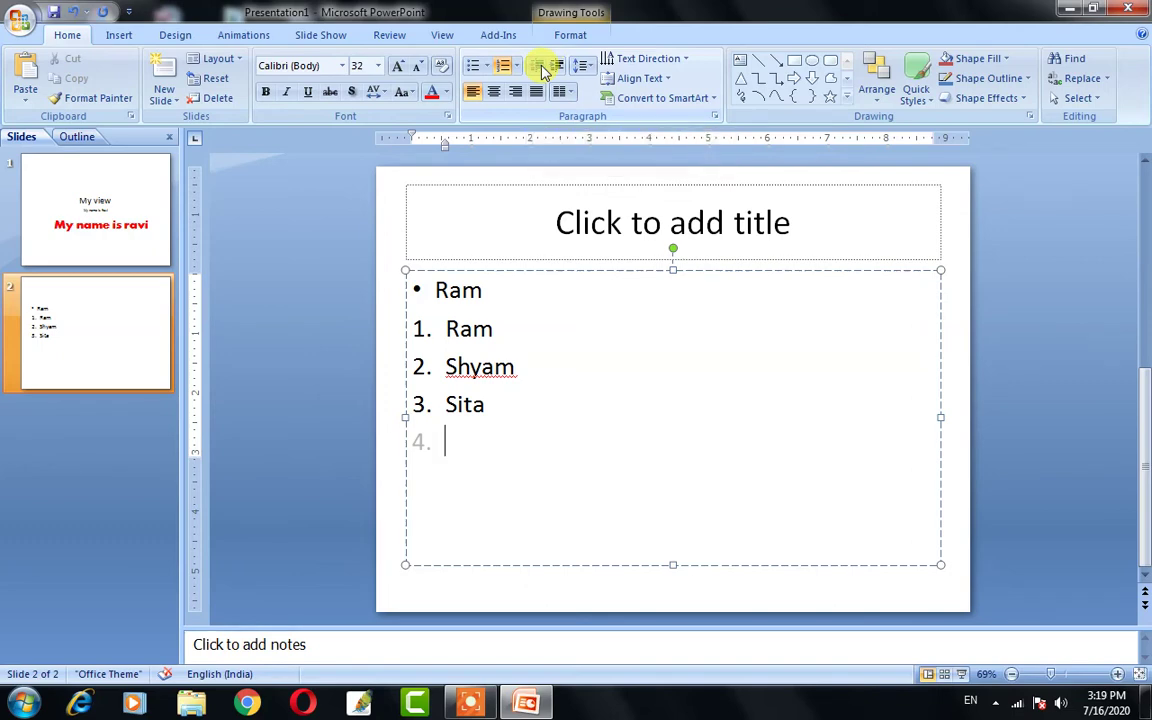
- Back on slide 1, select the red line and indent it one list level
{"action": "left_click", "coordinate": [83, 255]}
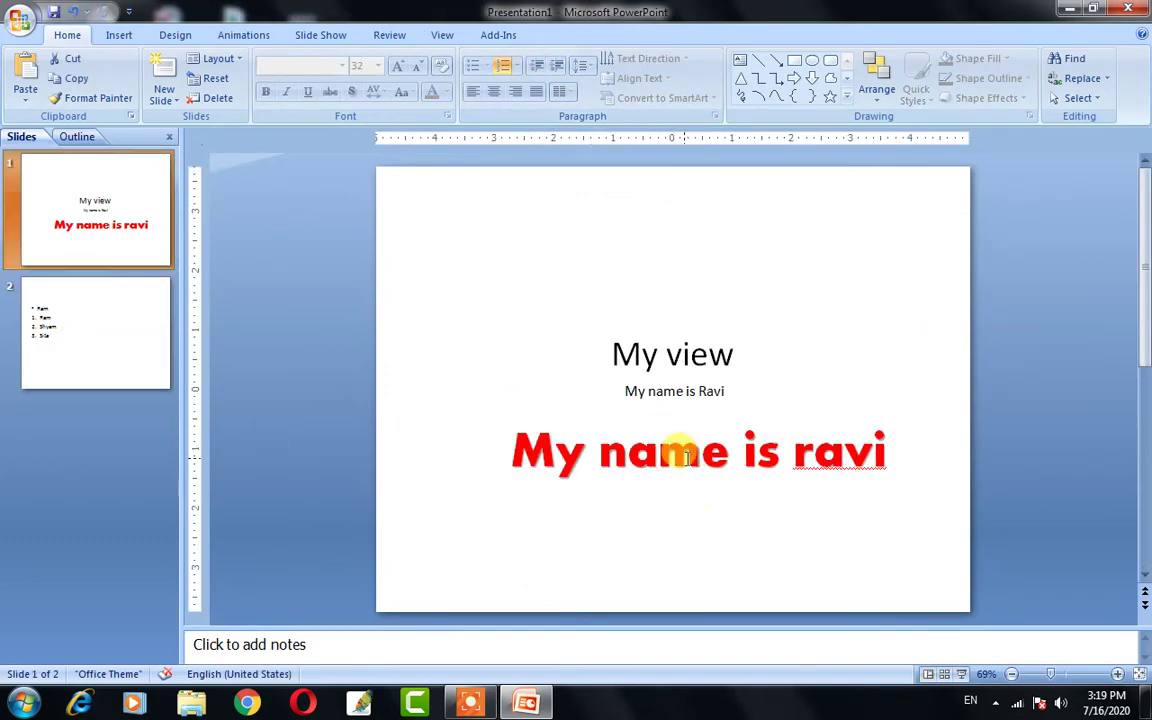
{"action": "triple_click", "coordinate": [682, 456]}
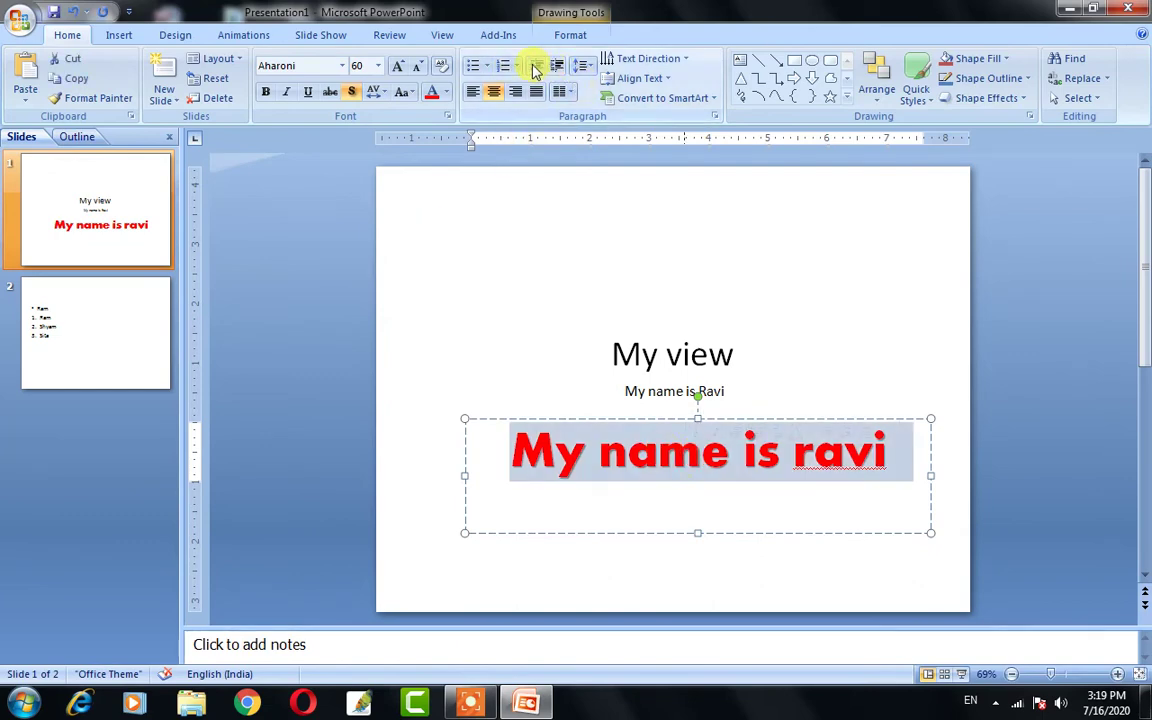
{"action": "left_click", "coordinate": [558, 477]}
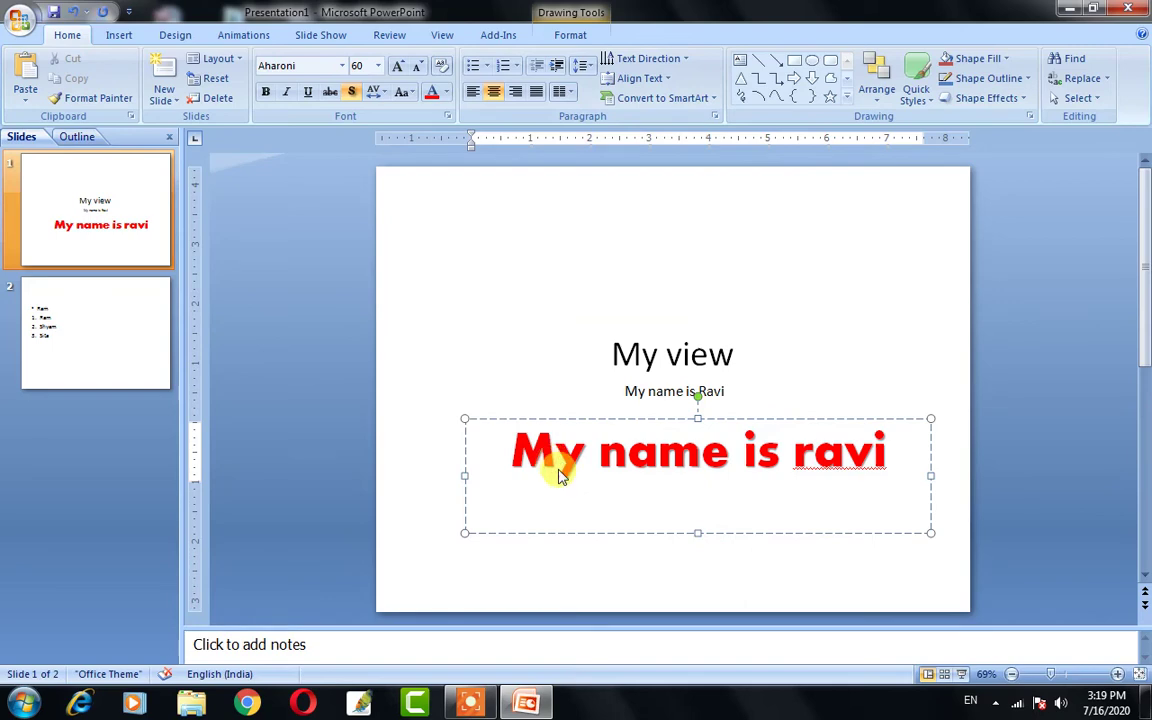
{"action": "key", "text": "ctrl+a"}
{"action": "left_click", "coordinate": [557, 67]}
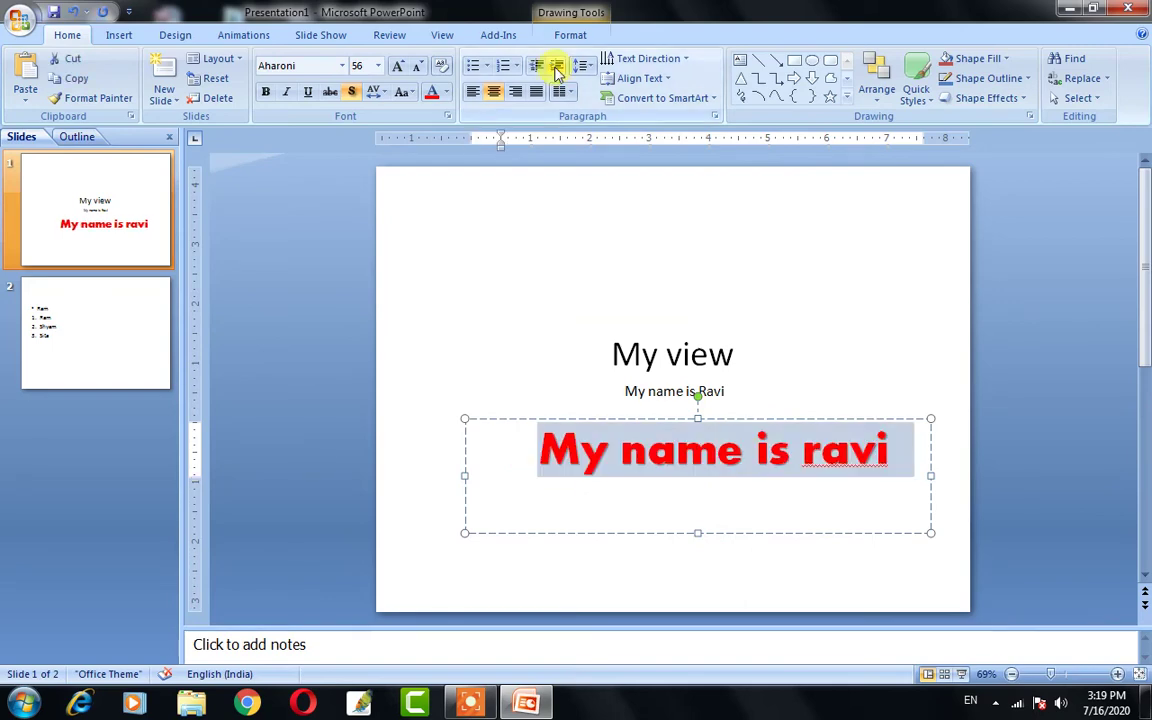
{"action": "left_click", "coordinate": [537, 67]}
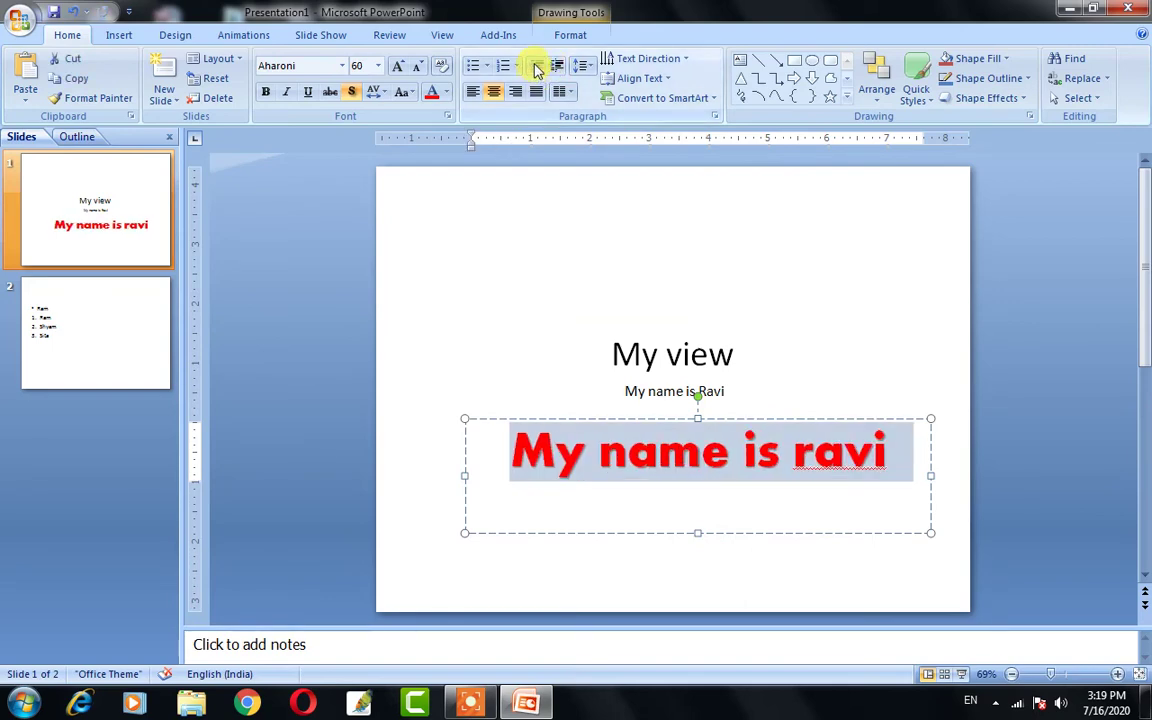
{"action": "left_click", "coordinate": [556, 68]}
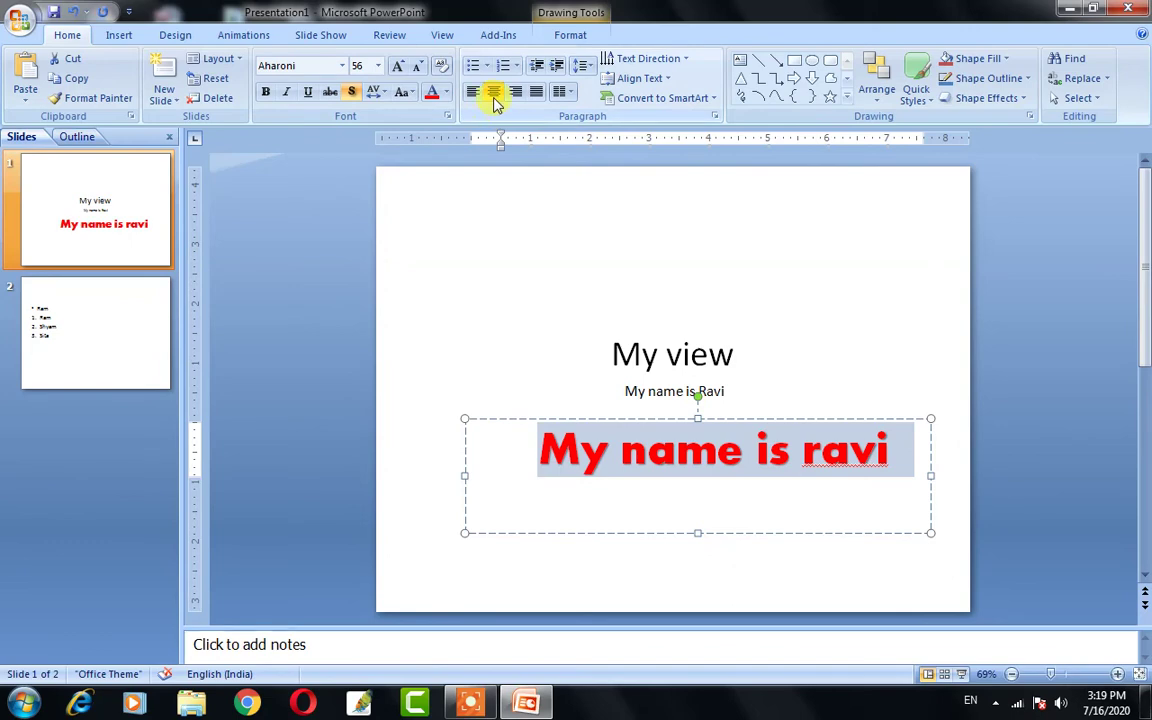
- Try right alignment on the red line, then leave it centred
{"action": "left_click", "coordinate": [489, 92]}
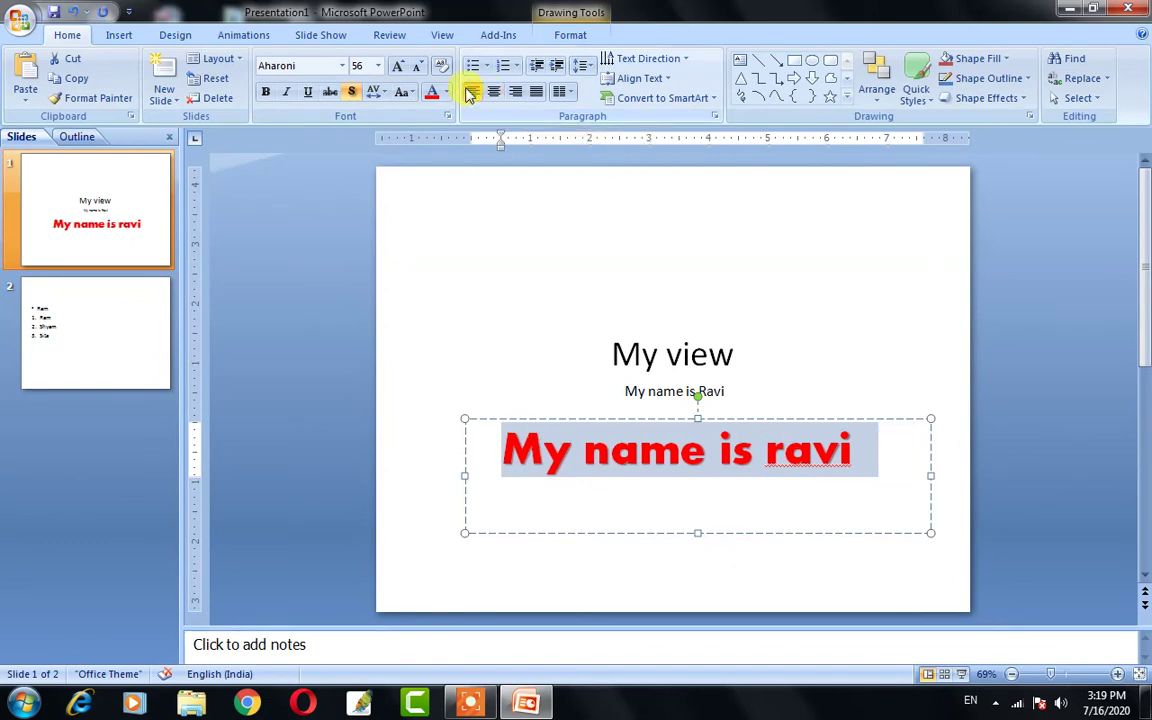
{"action": "left_click", "coordinate": [517, 94]}
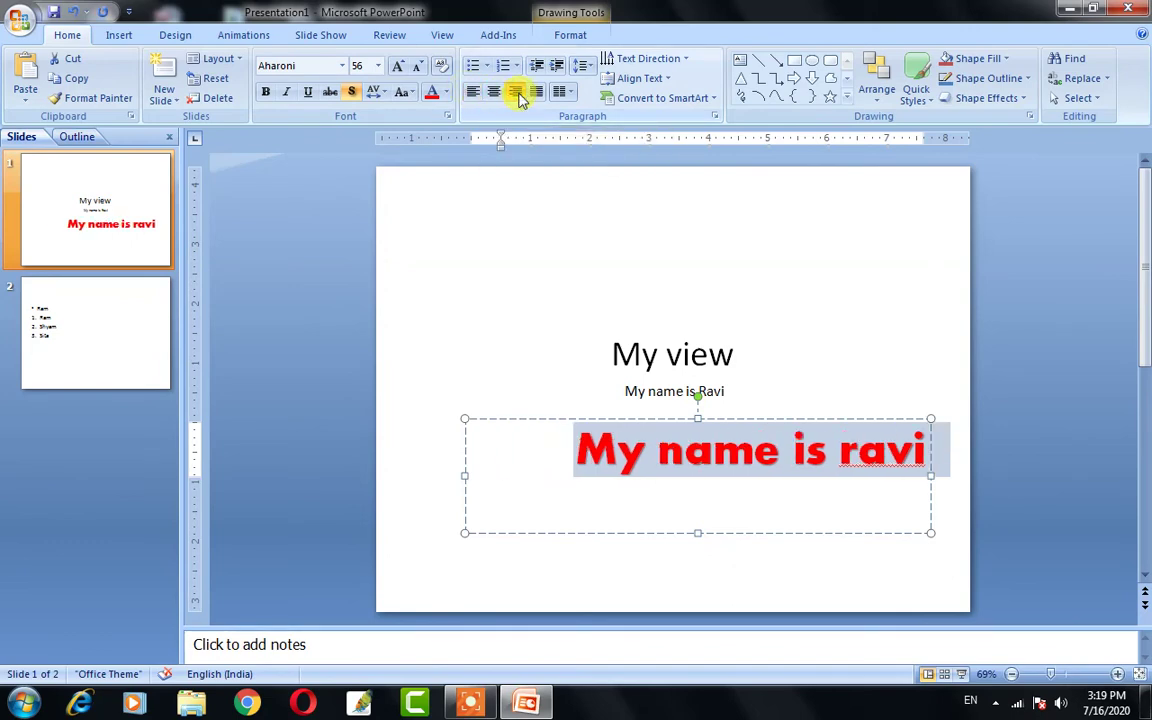
{"action": "left_click", "coordinate": [494, 94]}
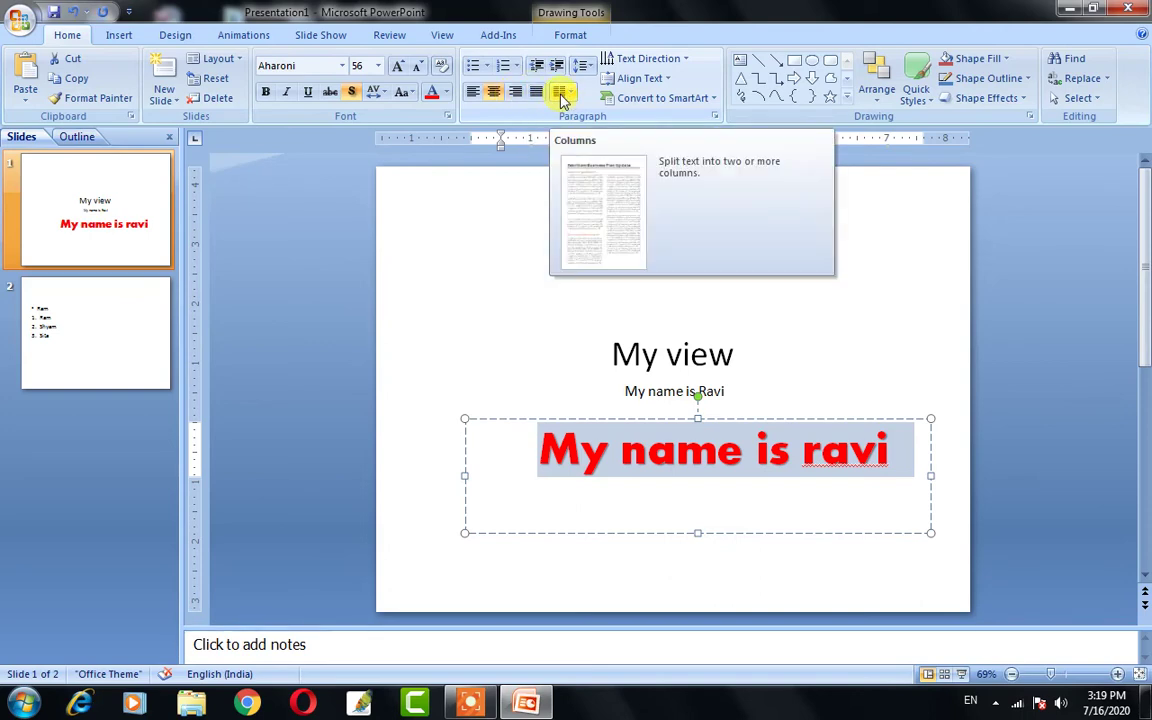
{"action": "left_click", "coordinate": [564, 93]}
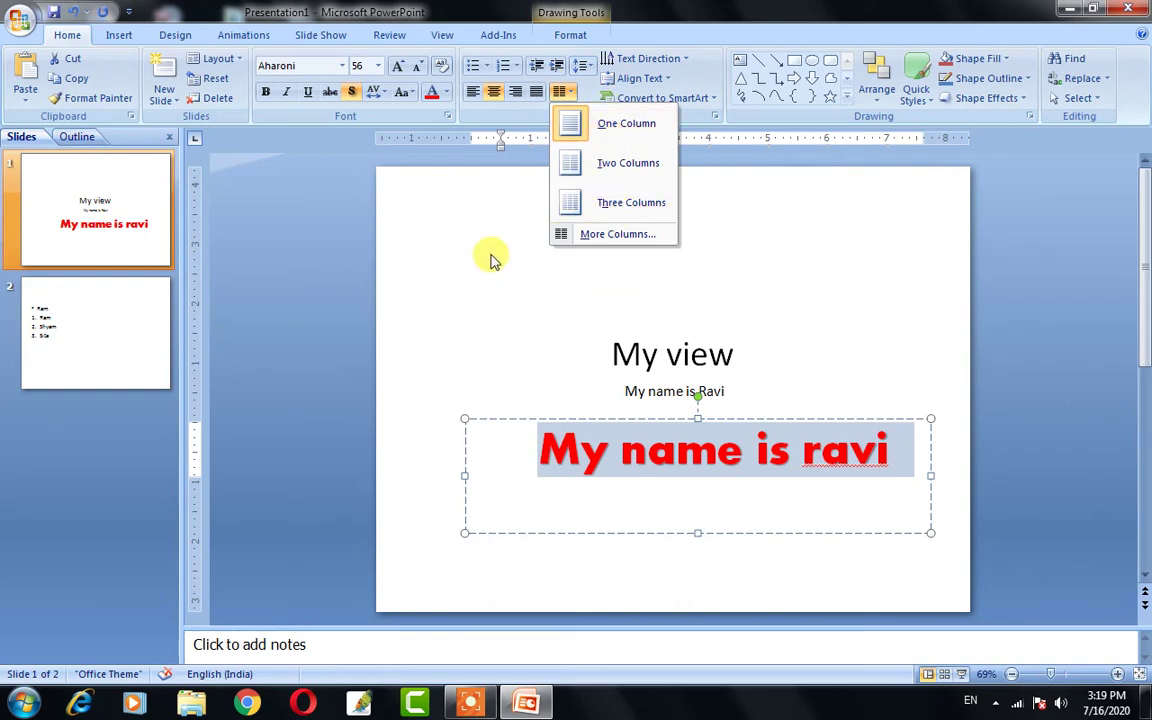
{"action": "left_click", "coordinate": [519, 195]}
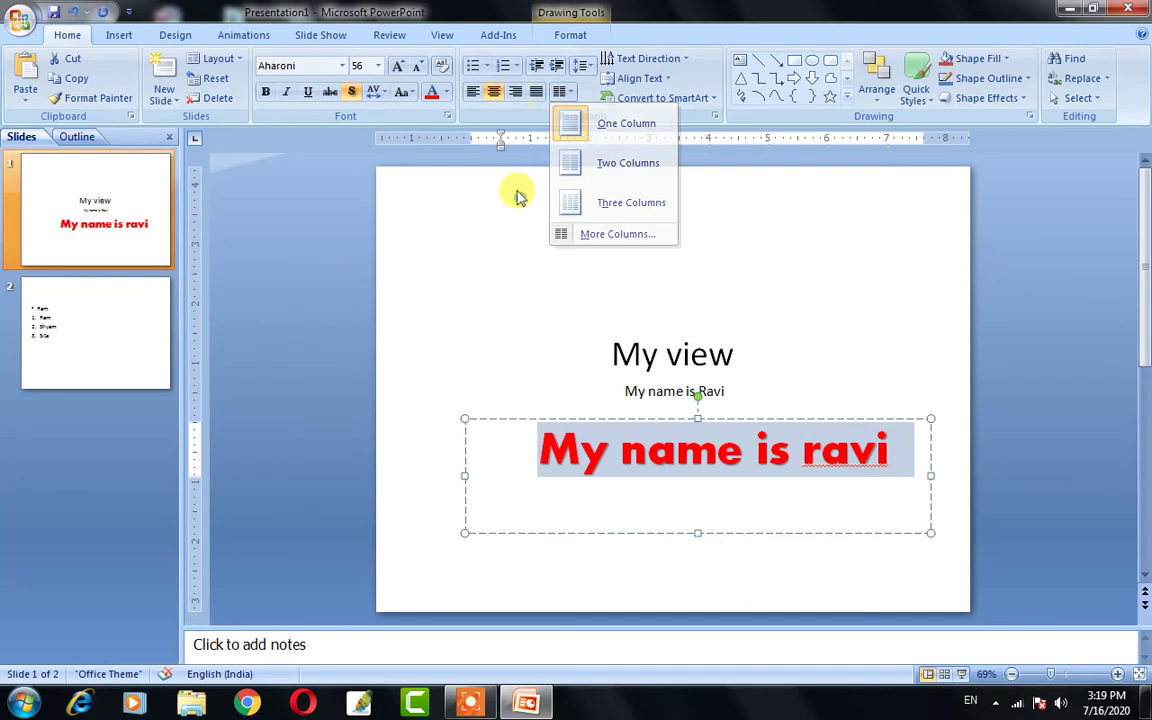
{"action": "left_click", "coordinate": [582, 68]}
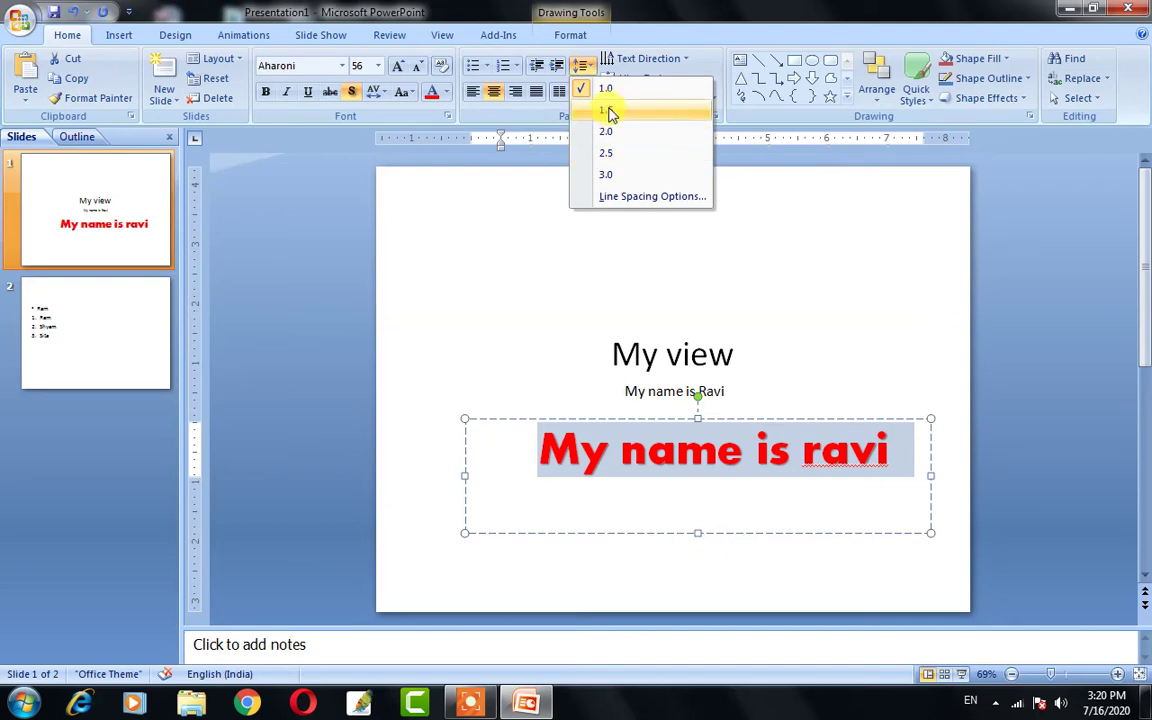
{"action": "left_click", "coordinate": [535, 281]}
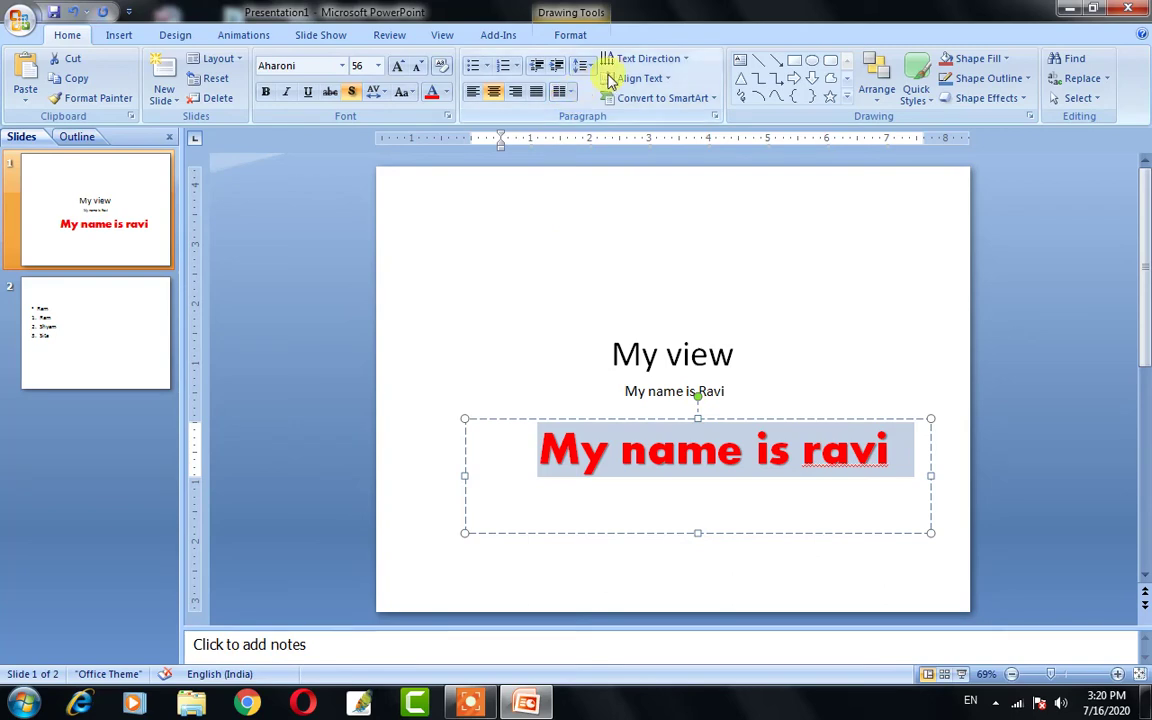
- Select the My view title, try 90° and 270° text directions, then return it to horizontal
{"action": "left_click", "coordinate": [632, 60]}
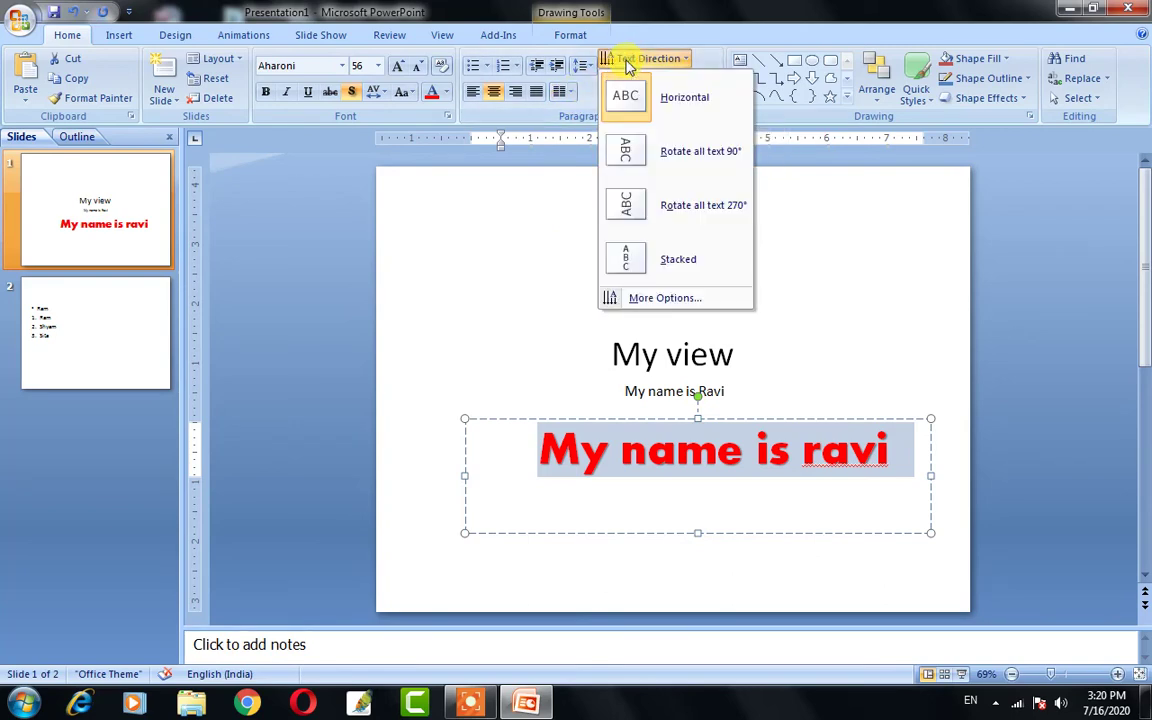
{"action": "left_click", "coordinate": [632, 62]}
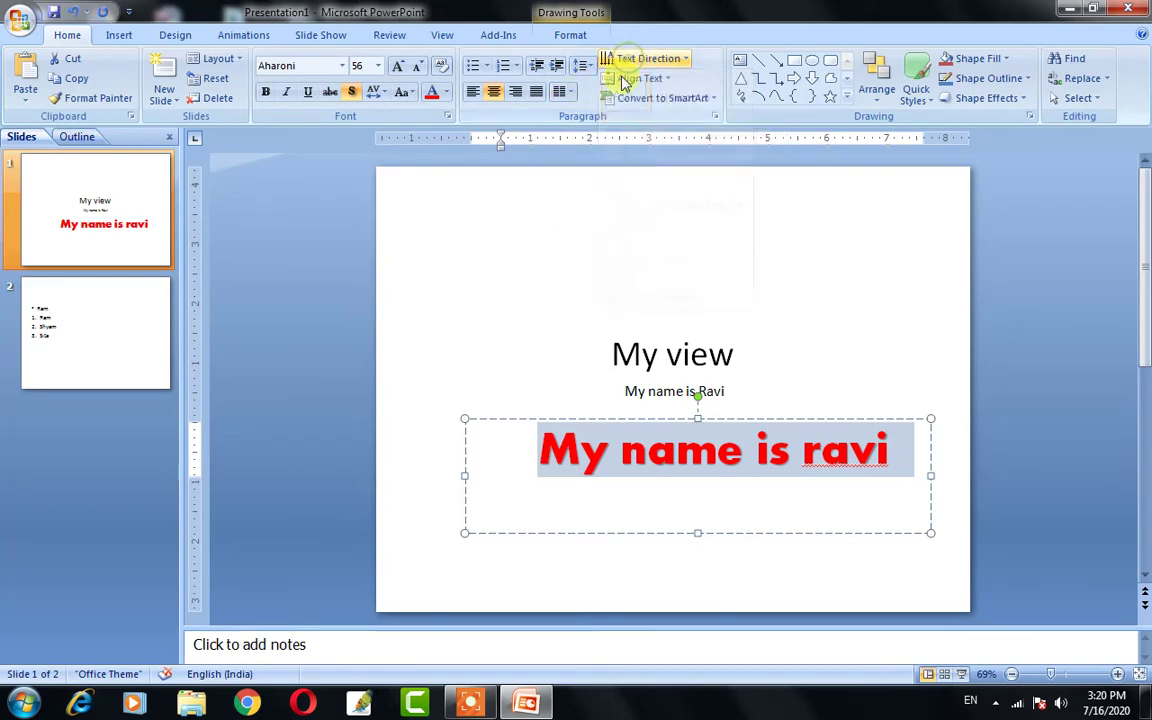
{"action": "triple_click", "coordinate": [675, 354]}
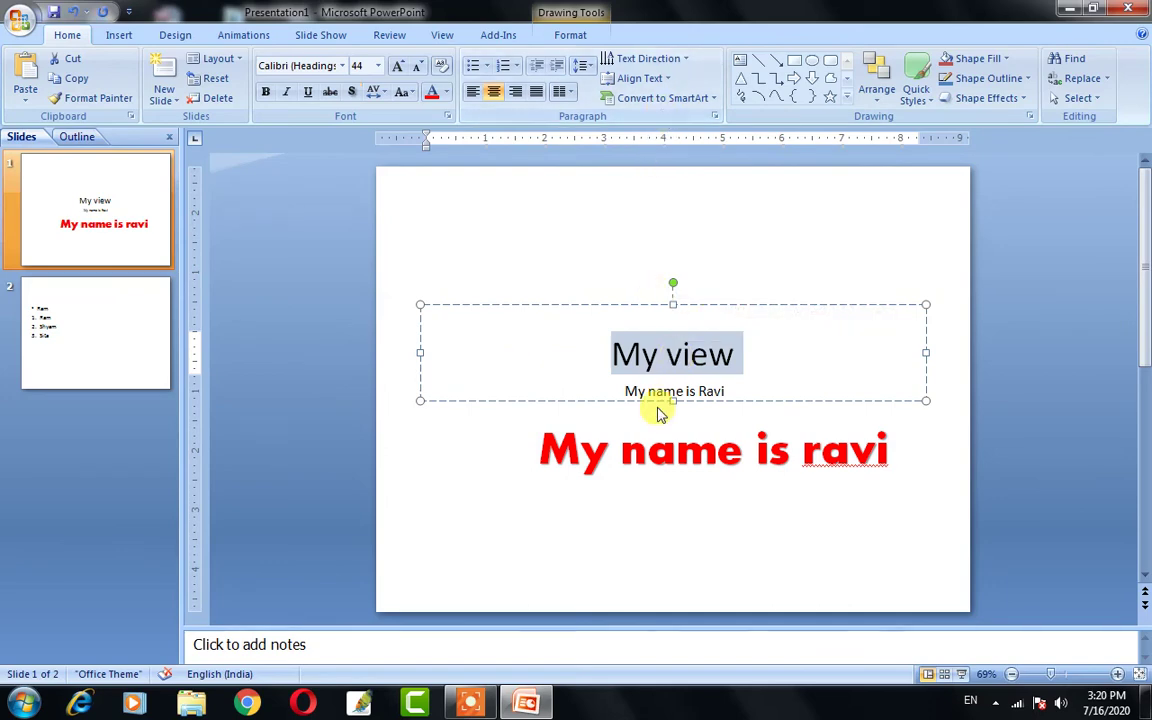
{"action": "left_click", "coordinate": [579, 270]}
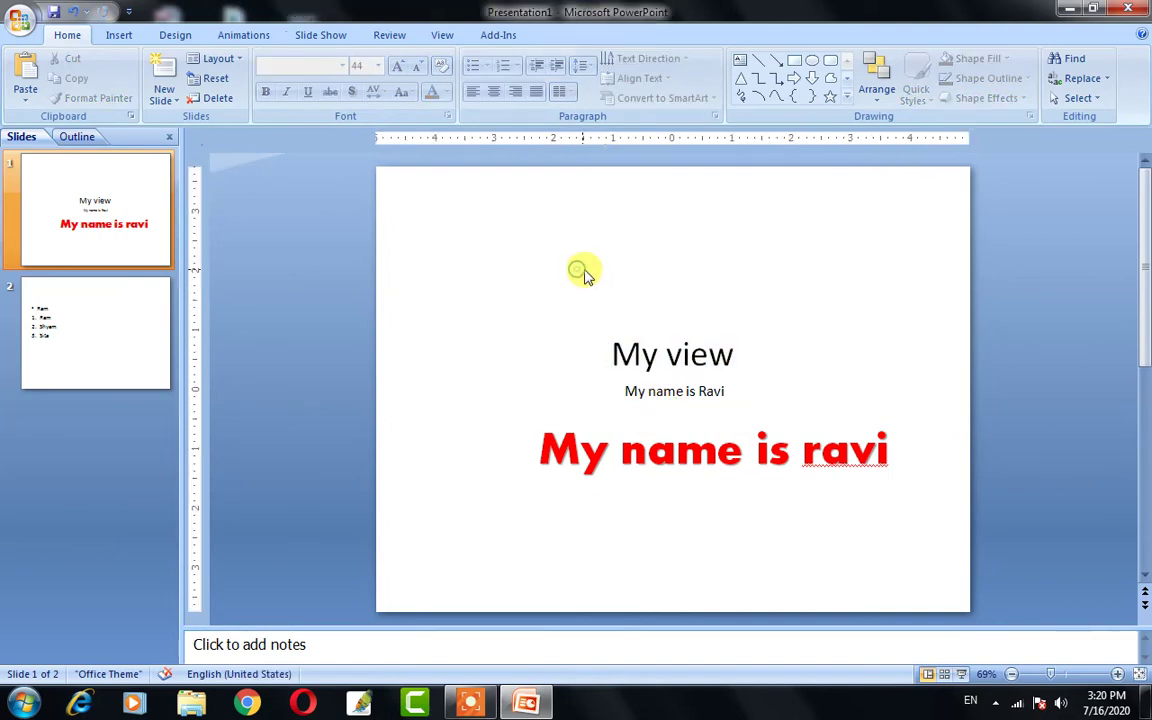
{"action": "triple_click", "coordinate": [620, 352]}
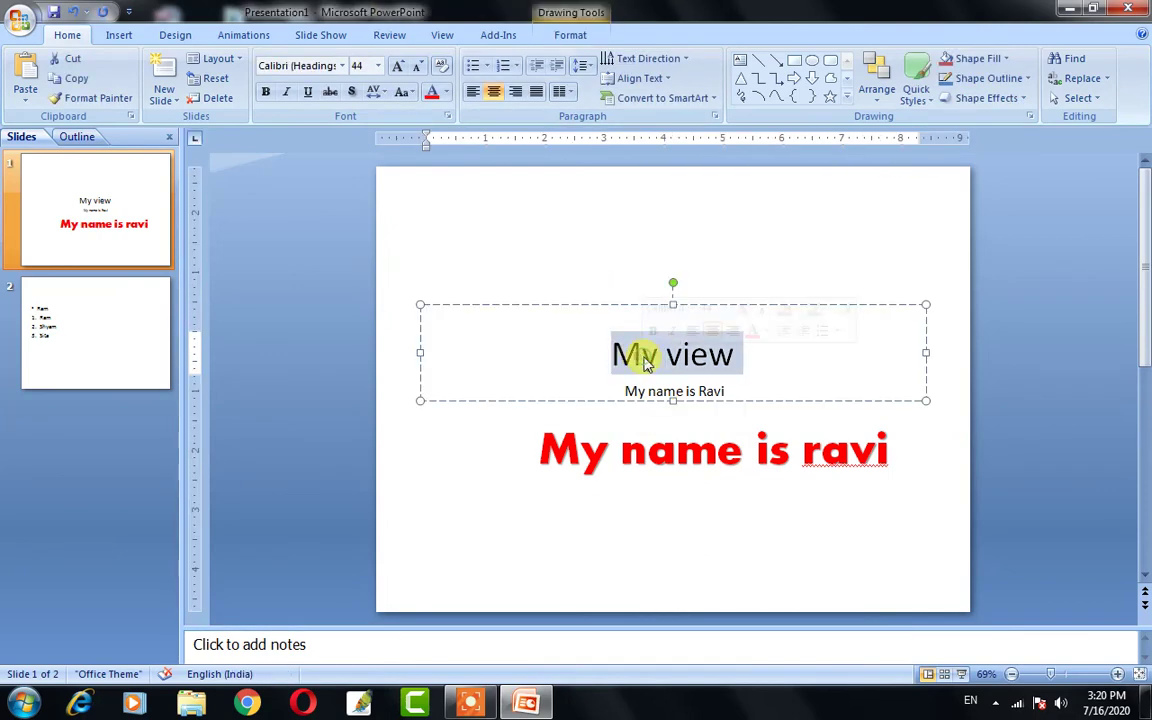
{"action": "left_click", "coordinate": [644, 60]}
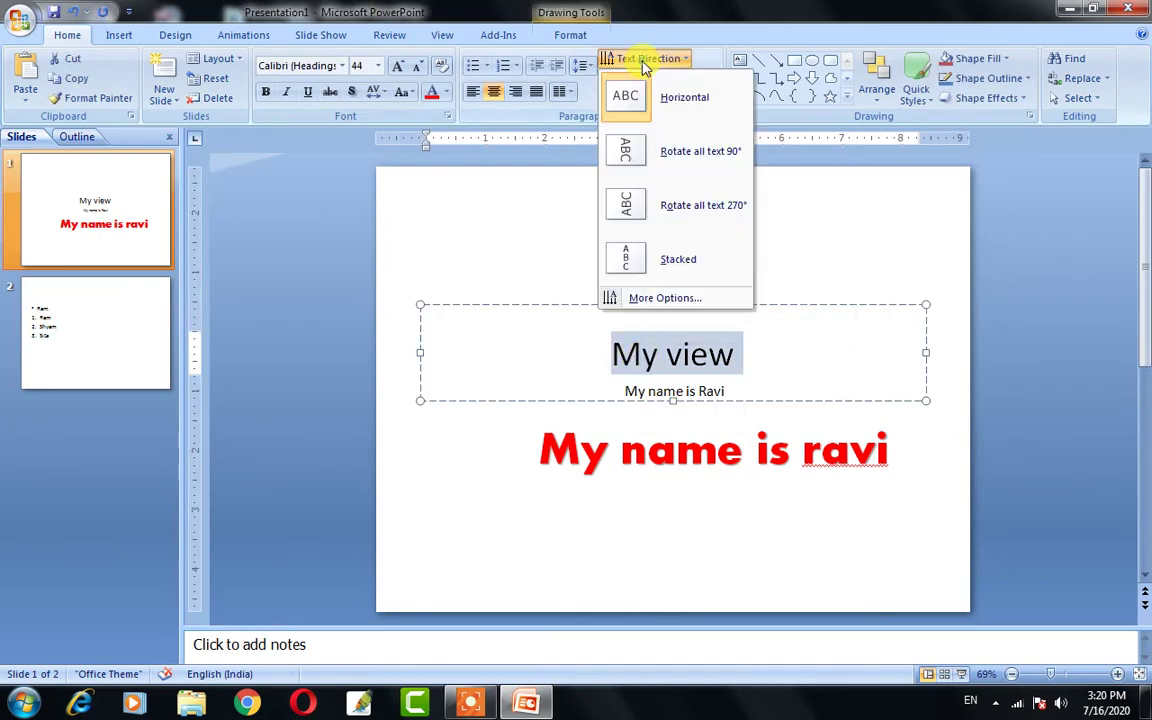
{"action": "left_click", "coordinate": [684, 156]}
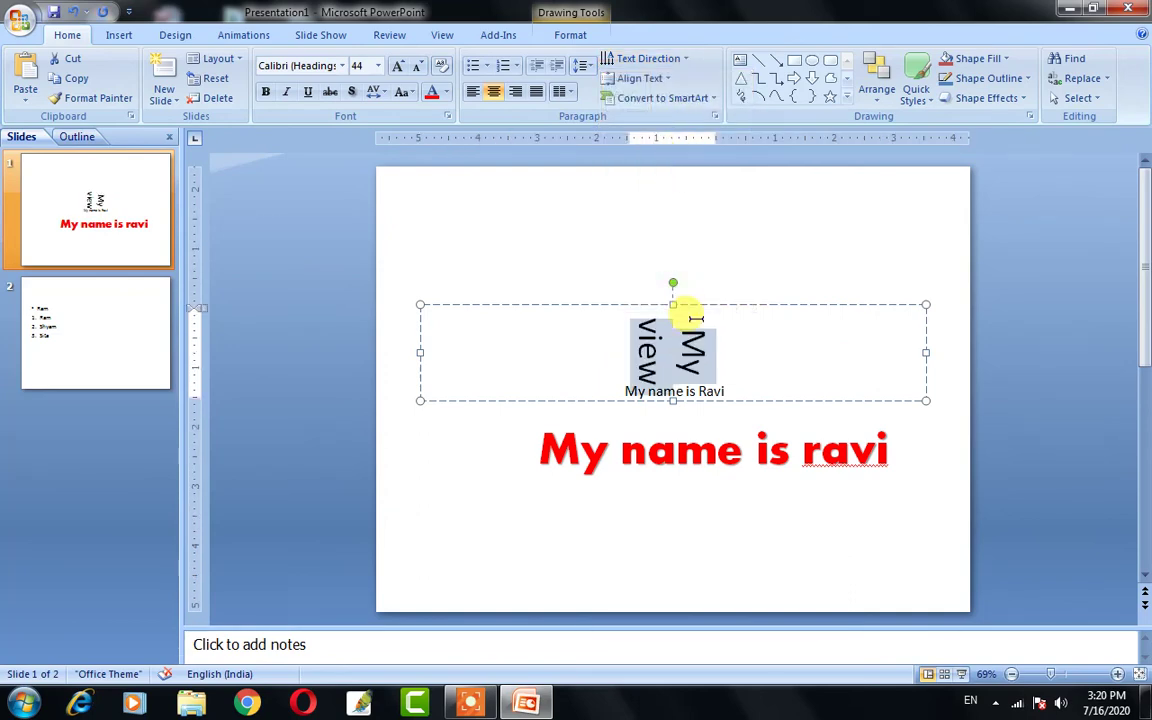
{"action": "left_click", "coordinate": [626, 80]}
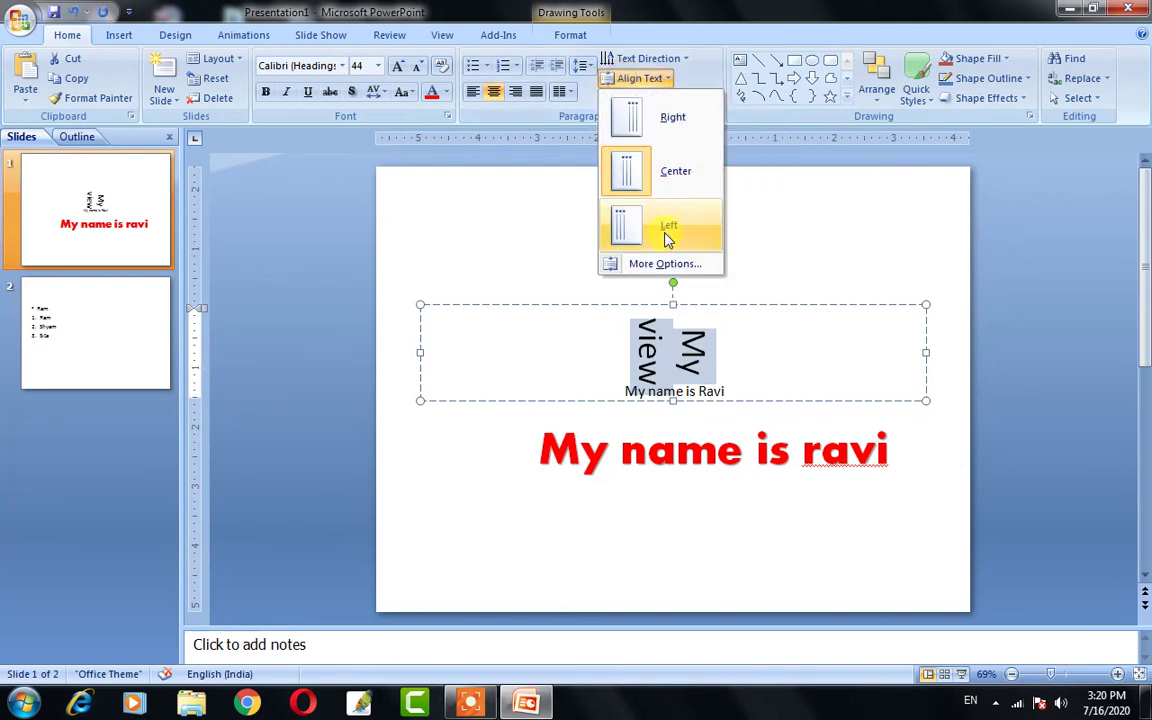
{"action": "left_click", "coordinate": [652, 58]}
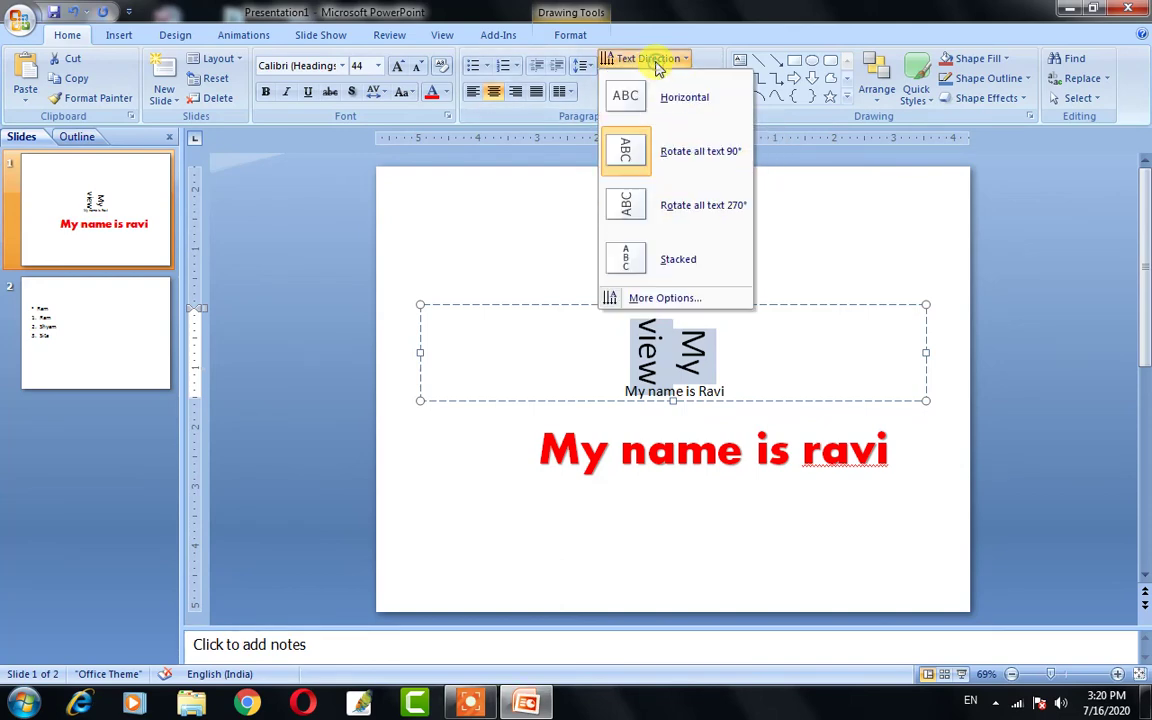
{"action": "left_click", "coordinate": [674, 210]}
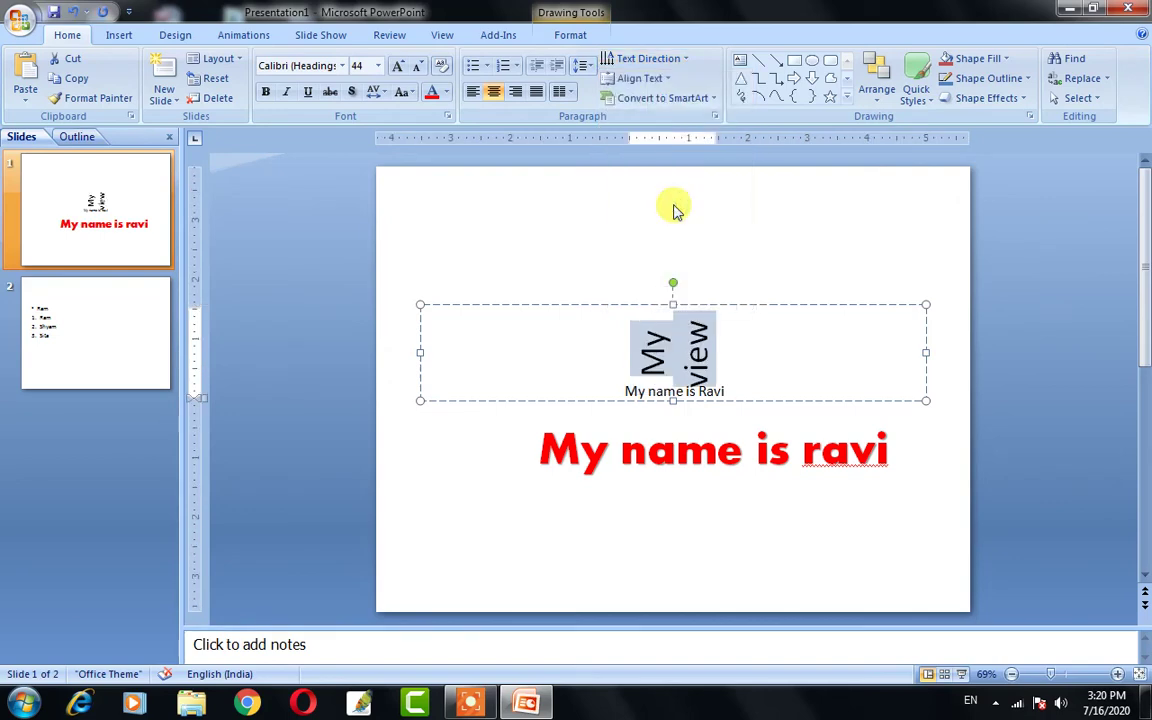
{"action": "left_click", "coordinate": [650, 61]}
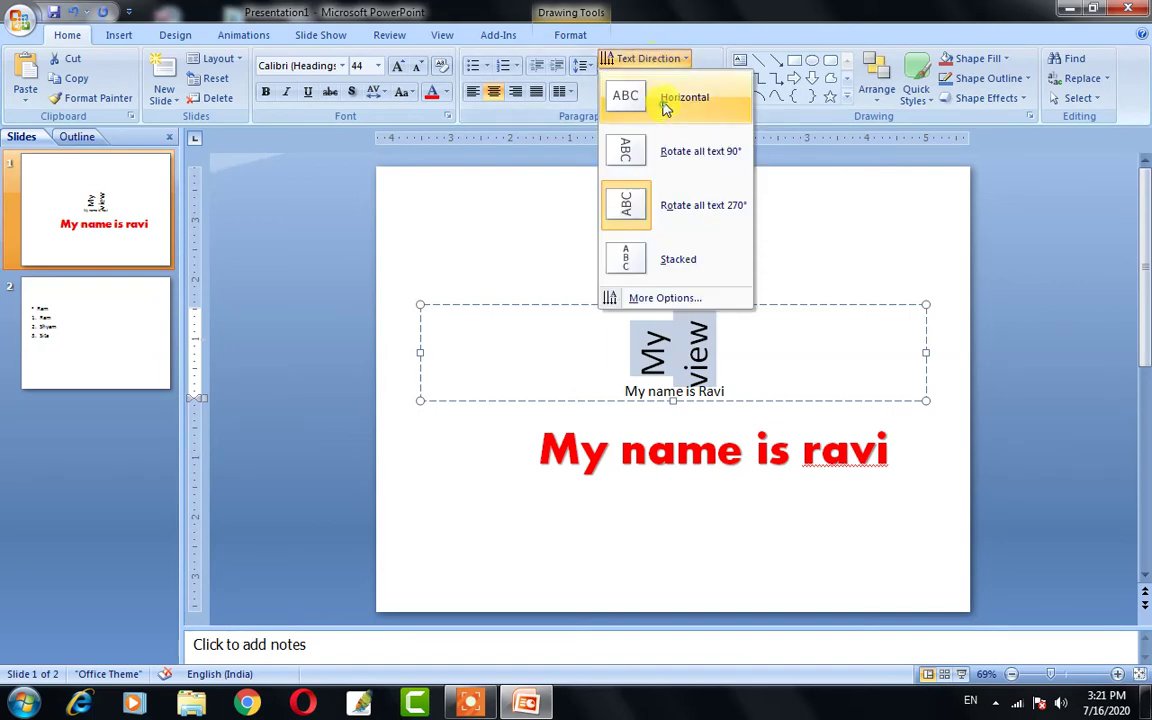
{"action": "left_click", "coordinate": [663, 102]}
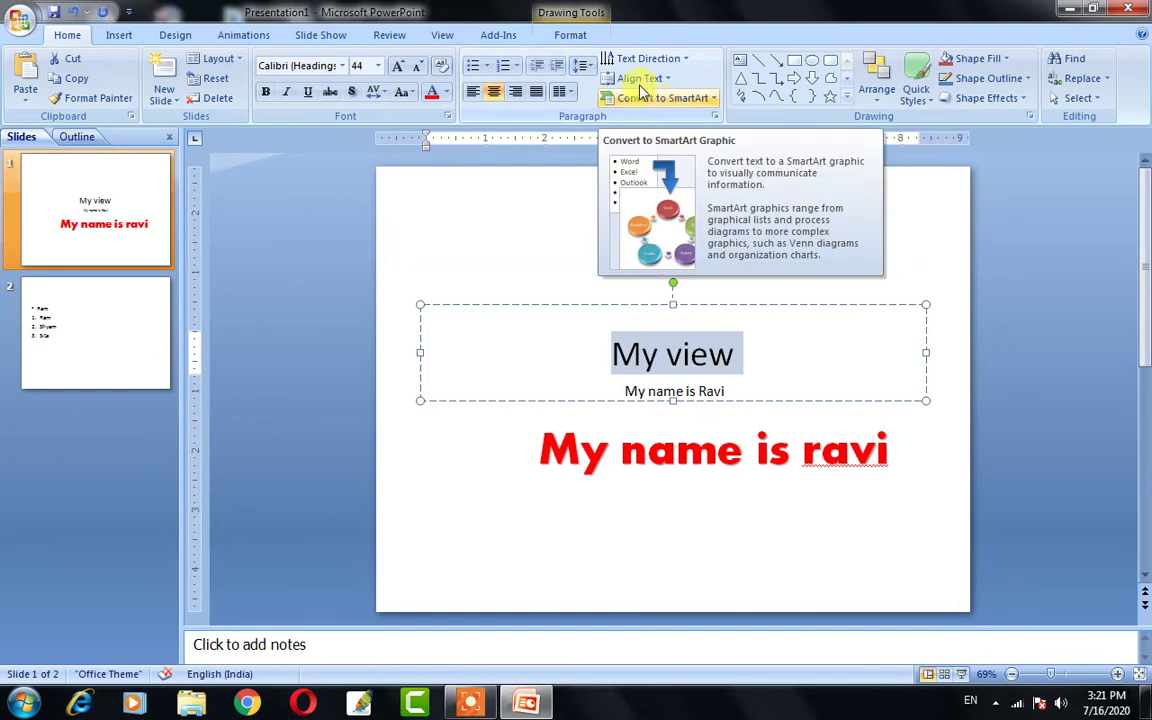
- Try Top, Middle and Bottom vertical alignment for My view, ending with Top
{"action": "left_click", "coordinate": [636, 79]}
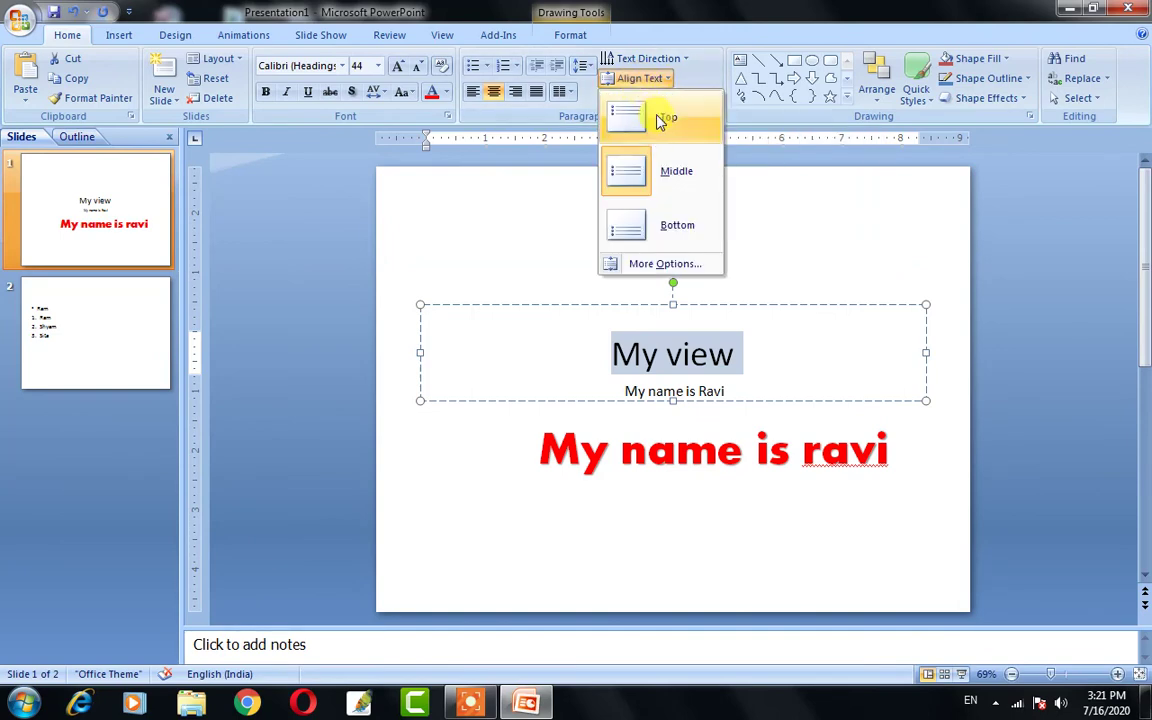
{"action": "left_click", "coordinate": [665, 118]}
{"action": "left_click", "coordinate": [638, 79]}
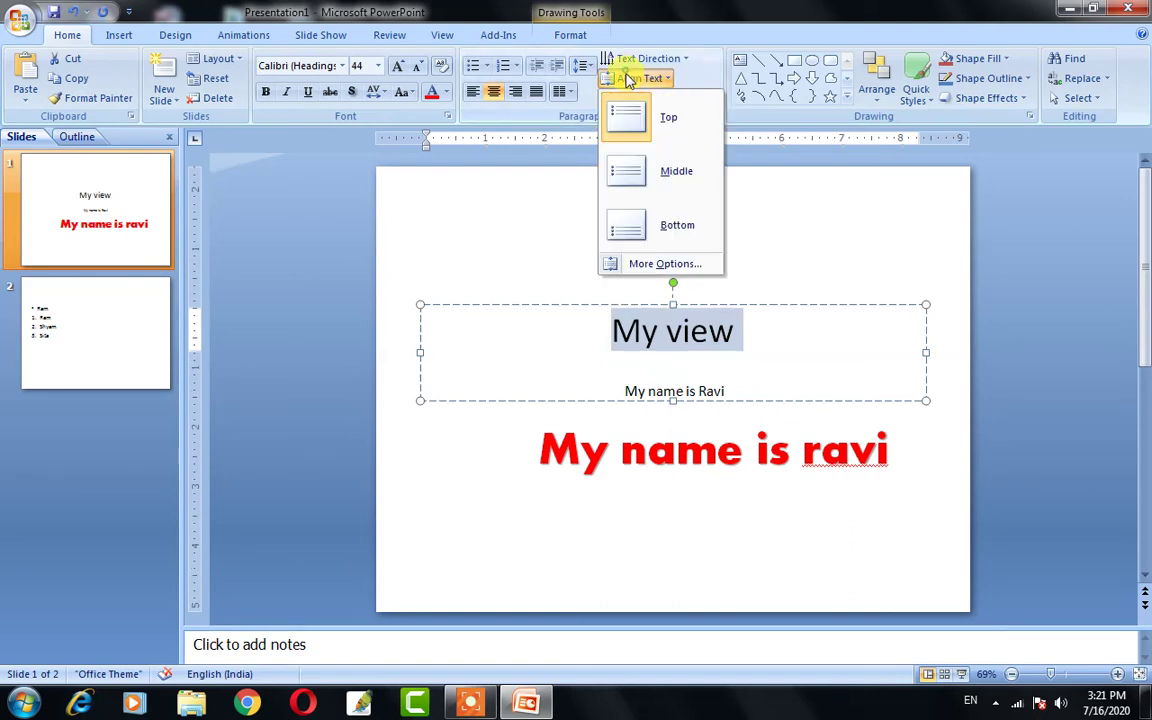
{"action": "left_click", "coordinate": [645, 178]}
{"action": "left_click", "coordinate": [638, 79]}
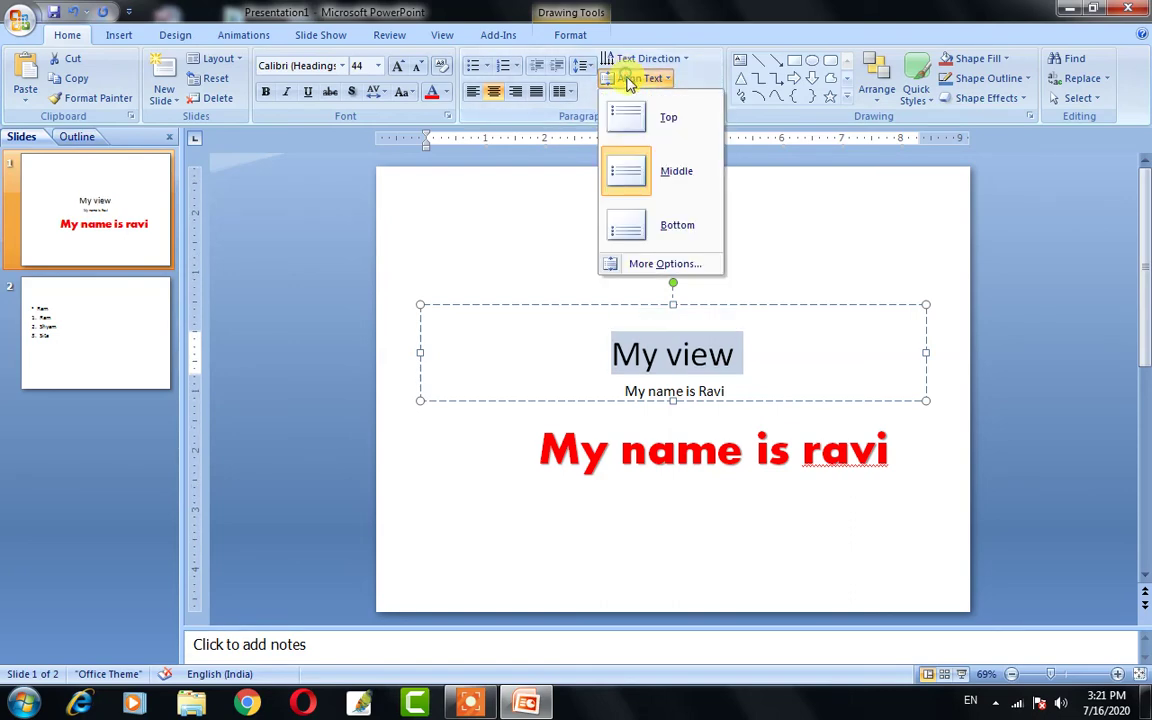
{"action": "left_click", "coordinate": [630, 230]}
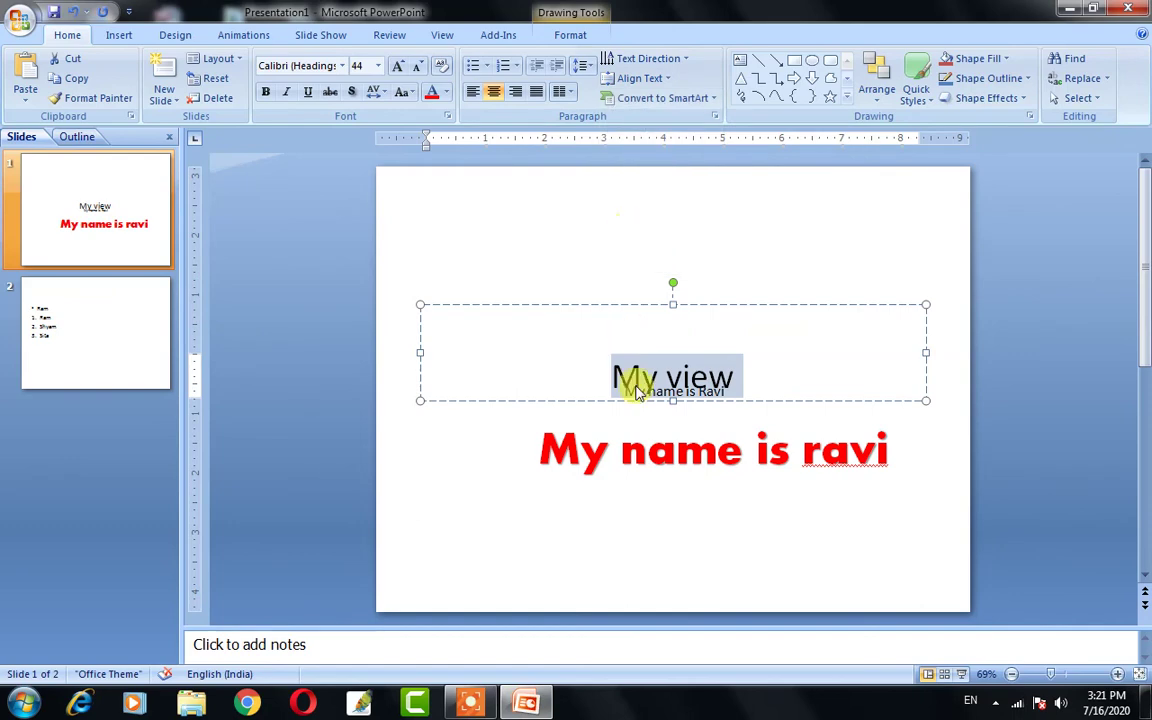
{"action": "left_click", "coordinate": [621, 88]}
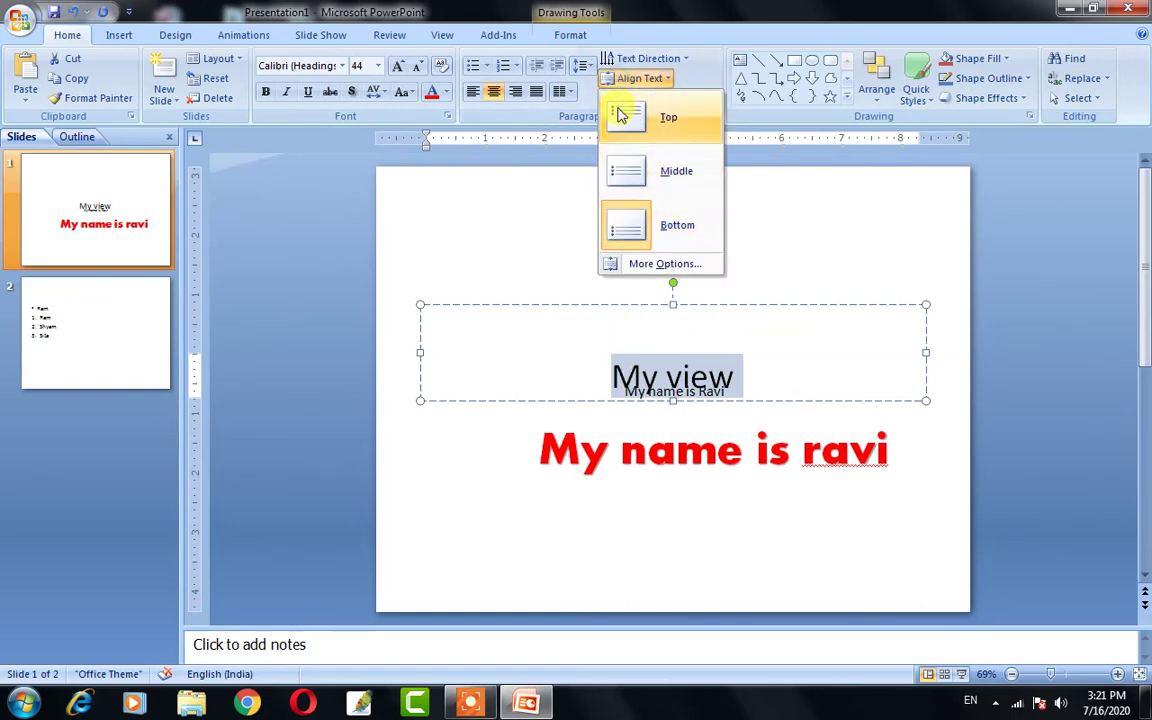
{"action": "left_click", "coordinate": [630, 185]}
{"action": "left_click", "coordinate": [663, 377]}
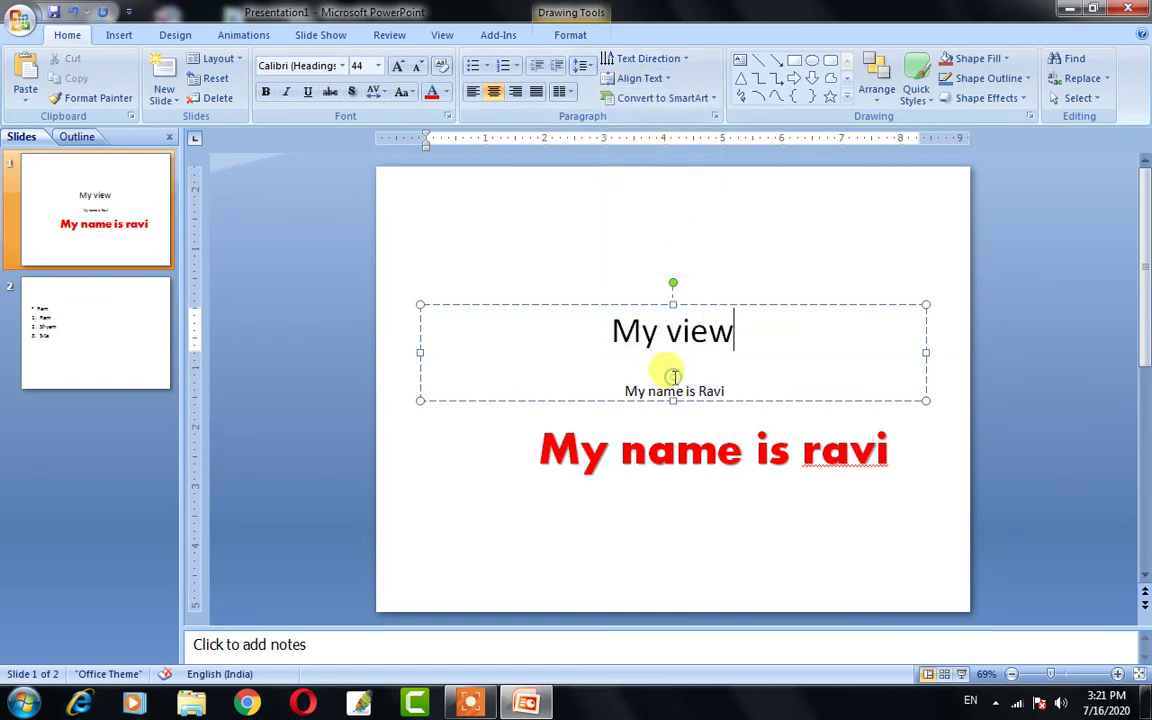
- Stretch the title box upward and centre My view vertically (Middle) inside it
{"action": "left_click_drag", "start_coordinate": [669, 303], "coordinate": [669, 215]}
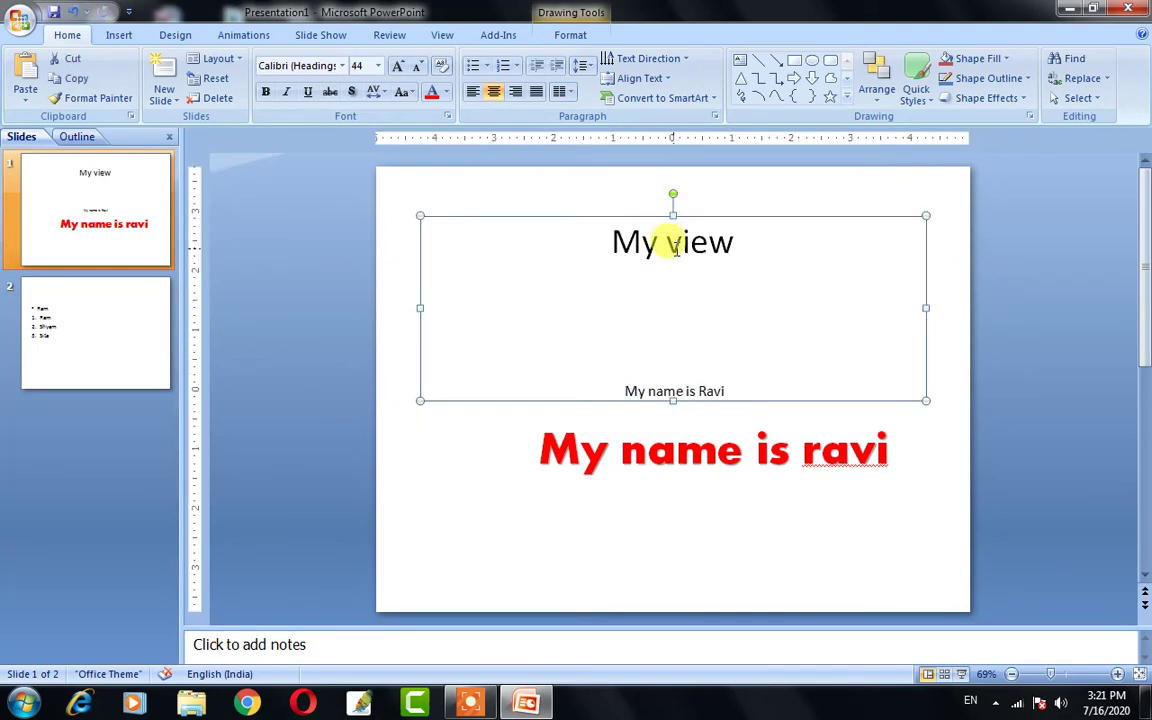
{"action": "left_click", "coordinate": [645, 81]}
{"action": "left_click", "coordinate": [658, 178]}
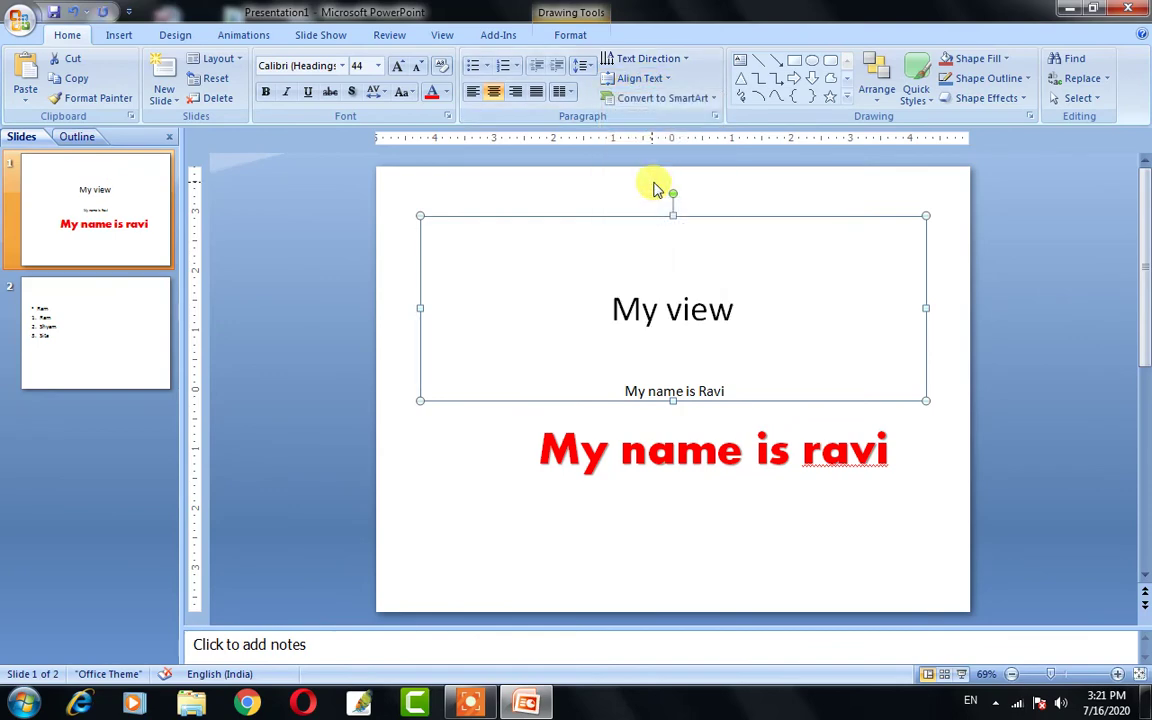
{"action": "left_click", "coordinate": [394, 263]}
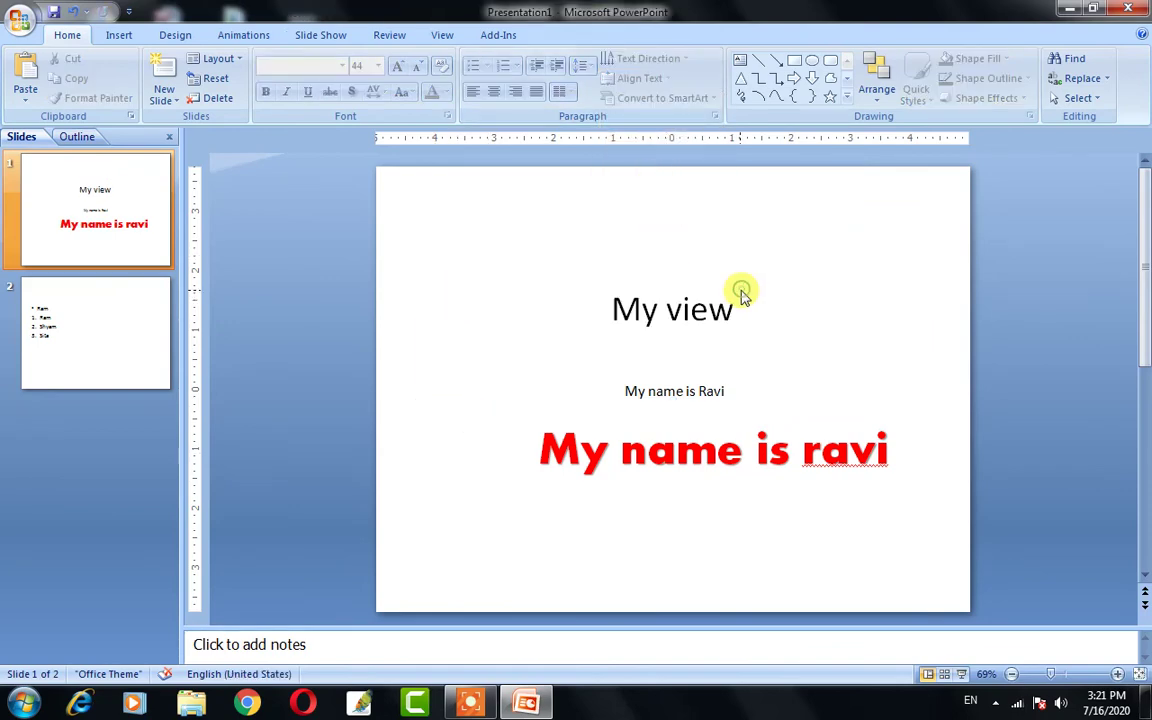
- Select the My view line and preview Convert to SmartArt without converting
{"action": "left_click", "coordinate": [684, 314]}
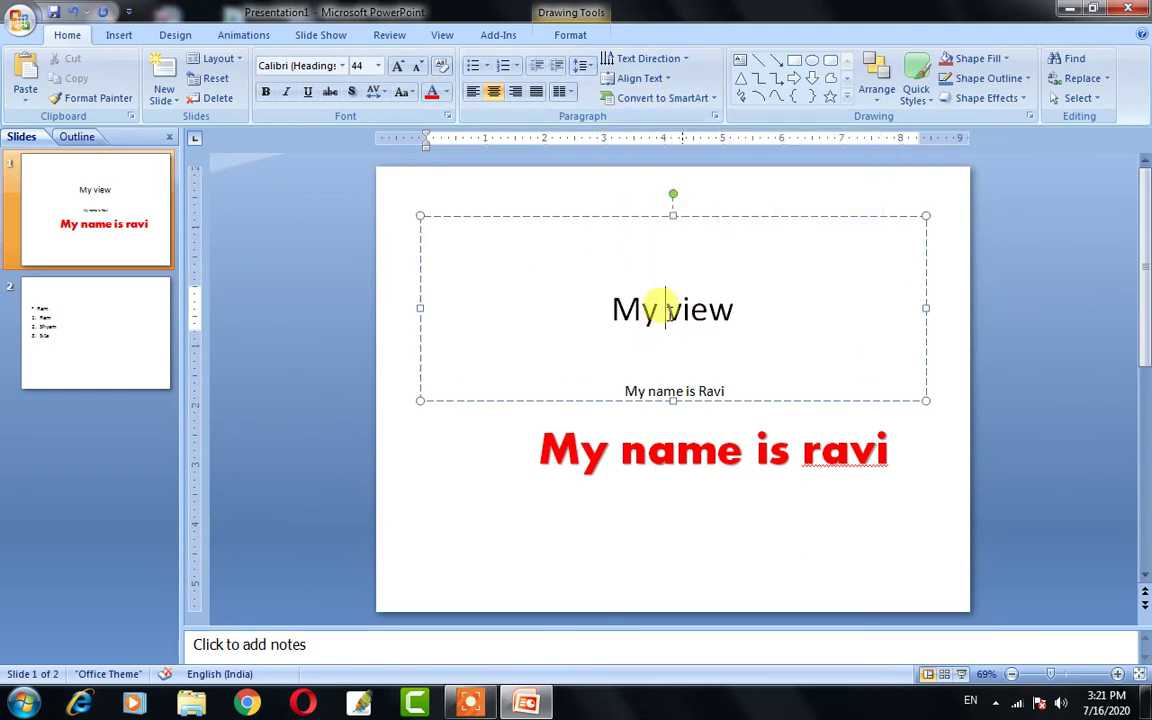
{"action": "triple_click", "coordinate": [672, 318]}
{"action": "left_click", "coordinate": [650, 97]}
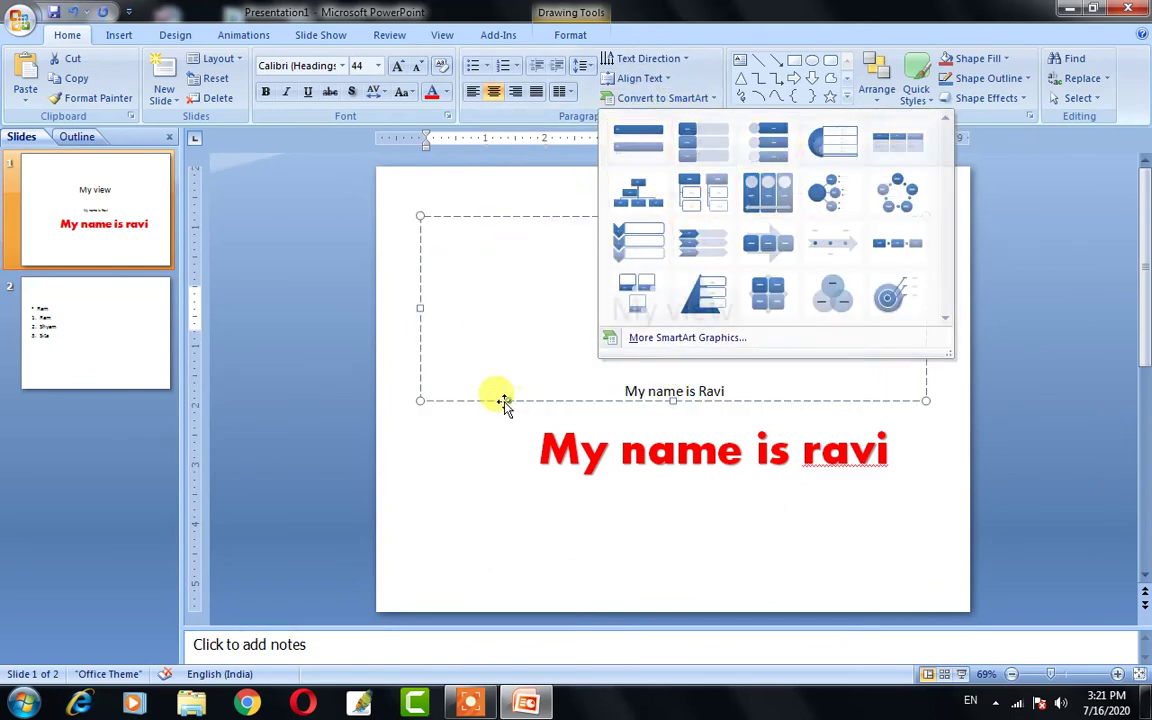
{"action": "left_click", "coordinate": [484, 437]}
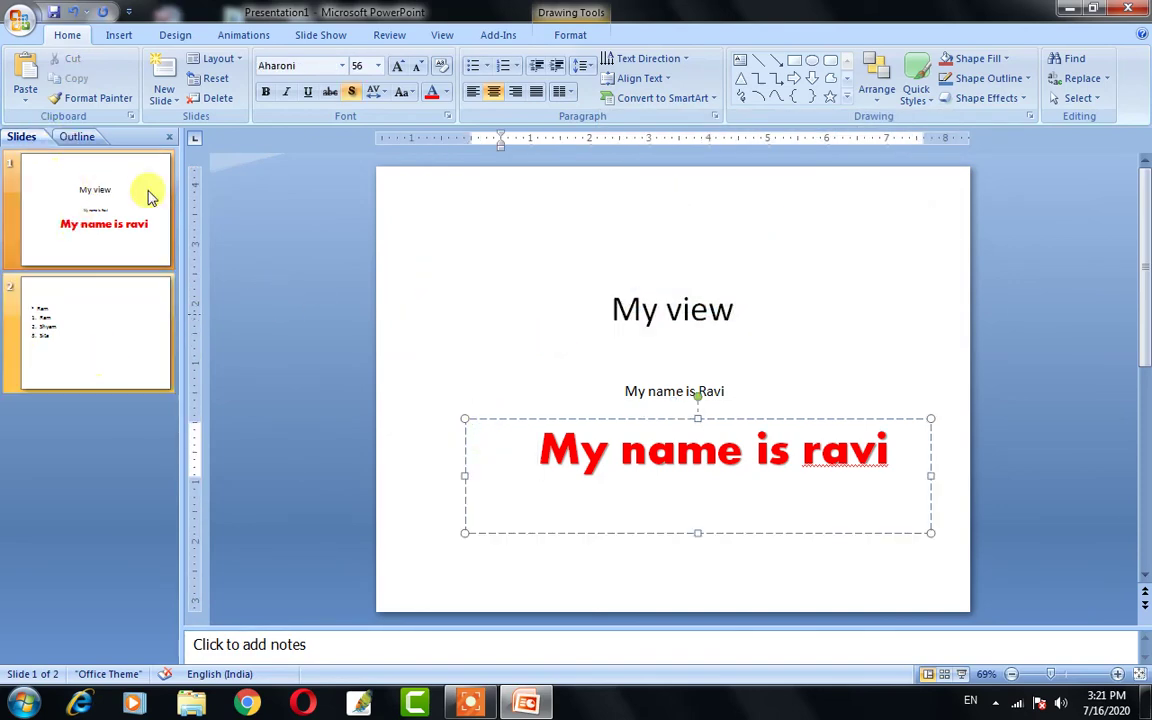
- Insert slide 2 and convert its content placeholder to a Vertical Block List SmartArt
{"action": "left_click", "coordinate": [165, 72]}
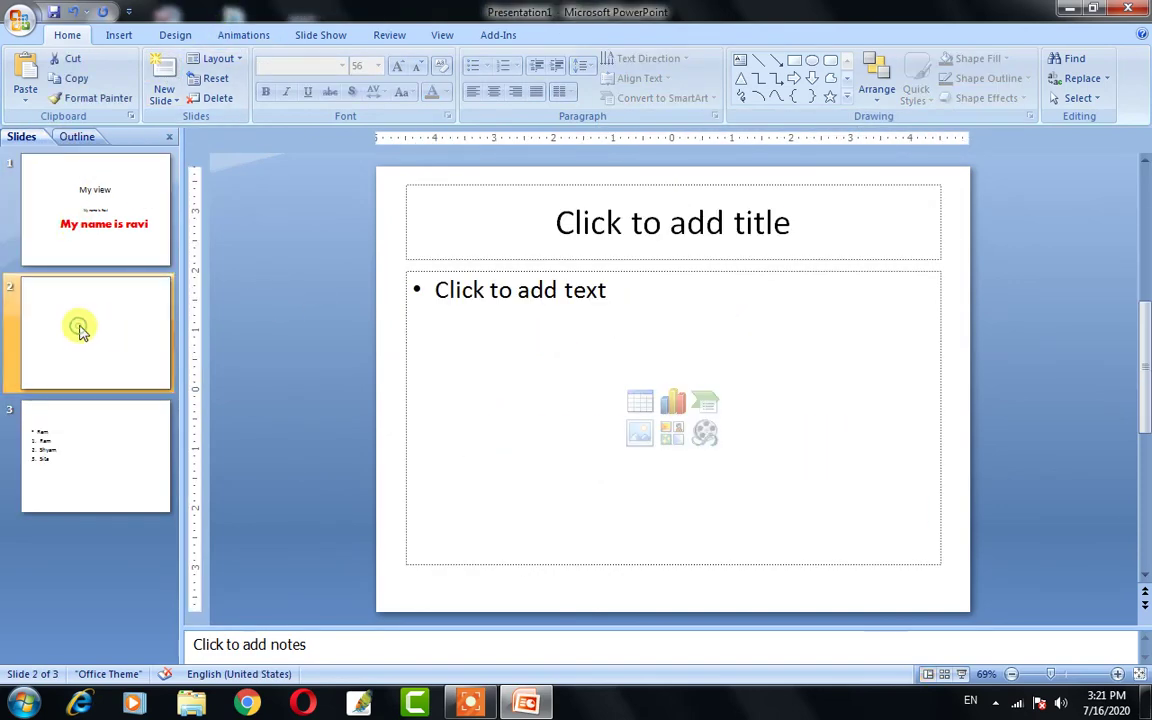
{"action": "left_click", "coordinate": [656, 466]}
{"action": "left_click", "coordinate": [523, 345]}
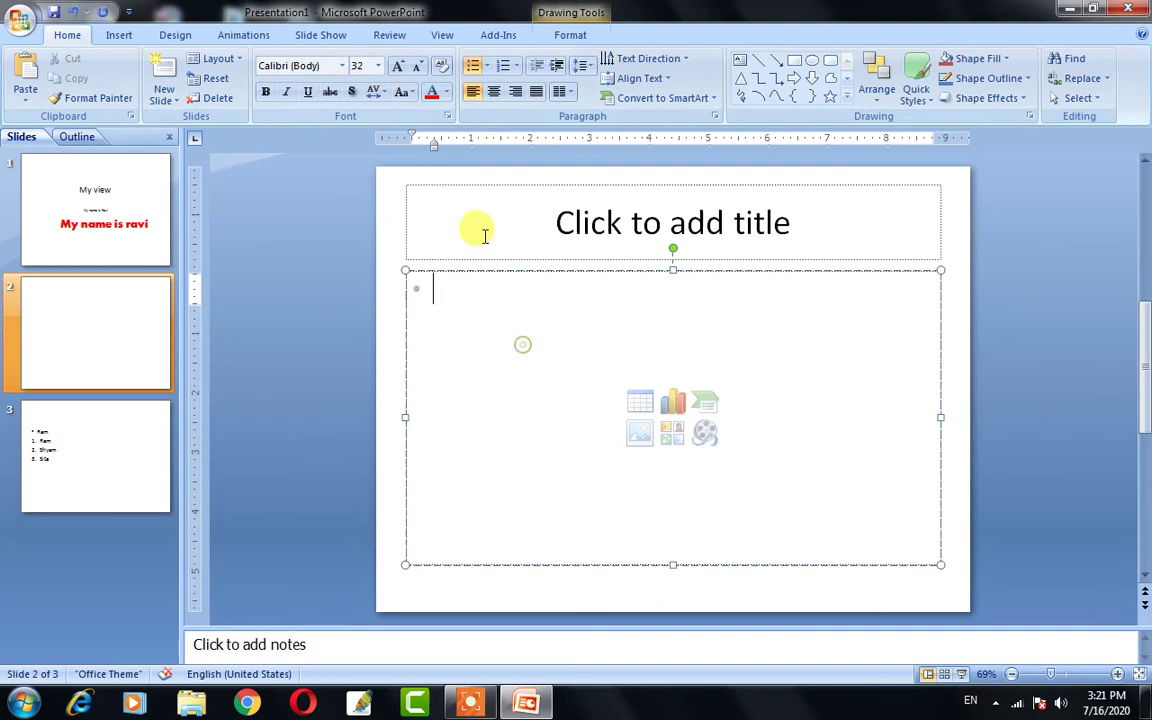
{"action": "left_click", "coordinate": [485, 255]}
{"action": "left_click", "coordinate": [516, 478]}
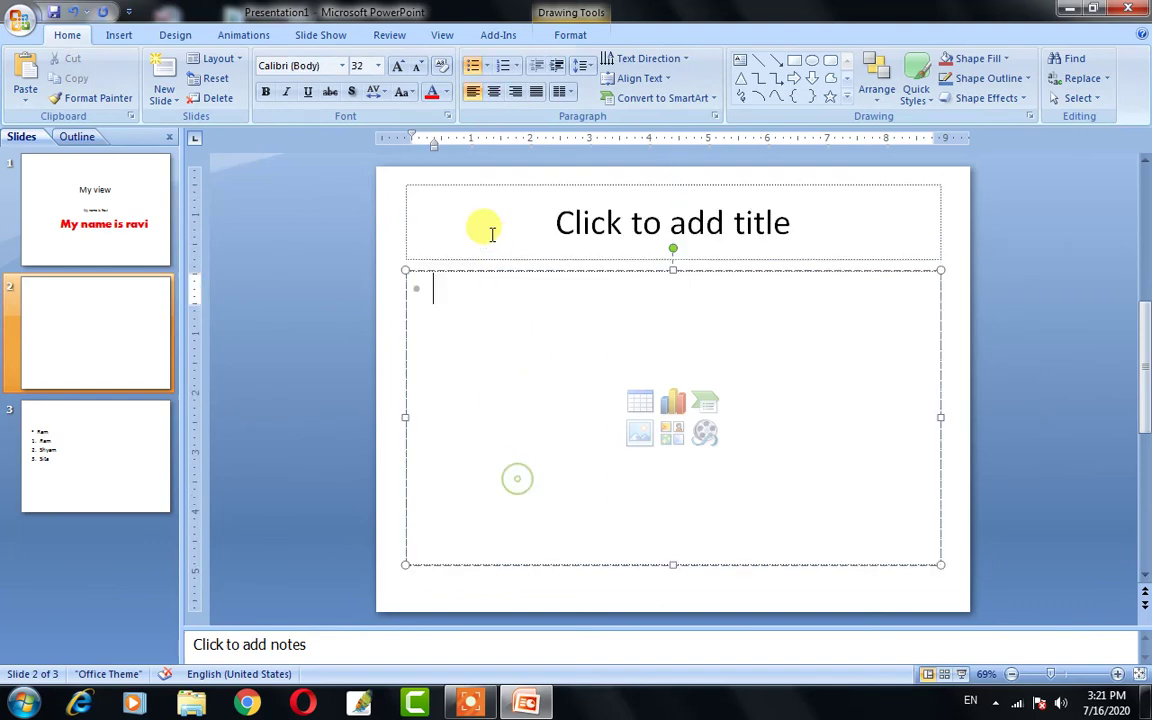
{"action": "left_click", "coordinate": [115, 38]}
{"action": "left_click", "coordinate": [70, 35]}
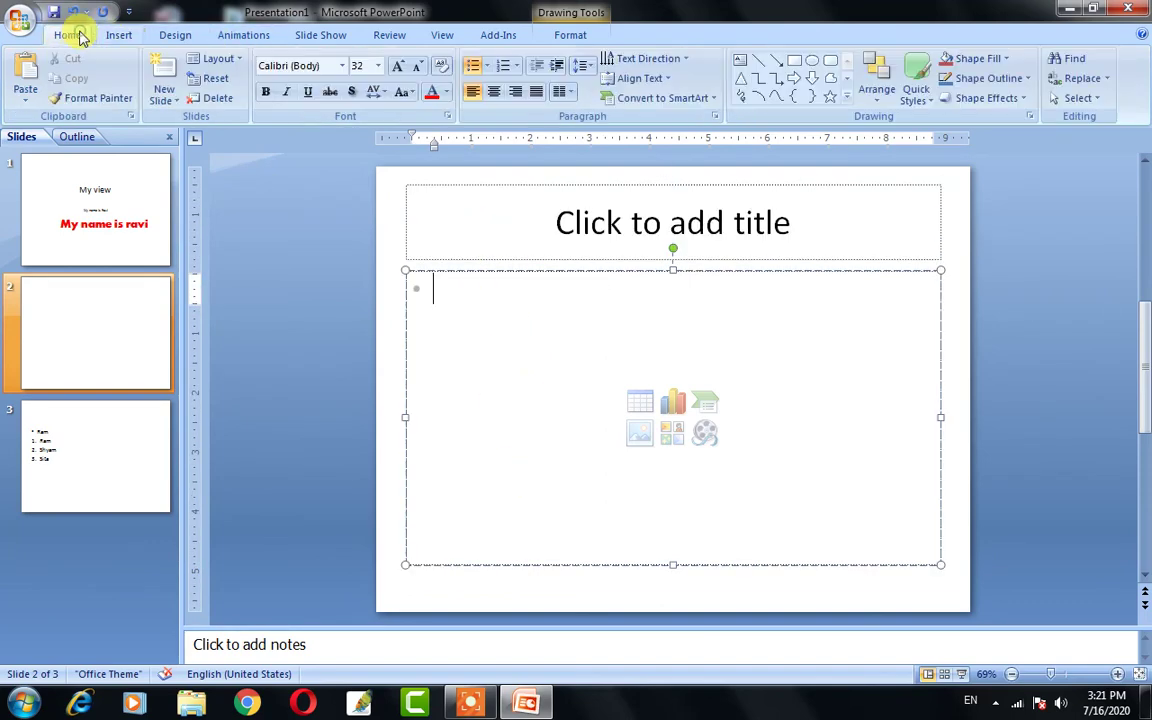
{"action": "left_click", "coordinate": [663, 99]}
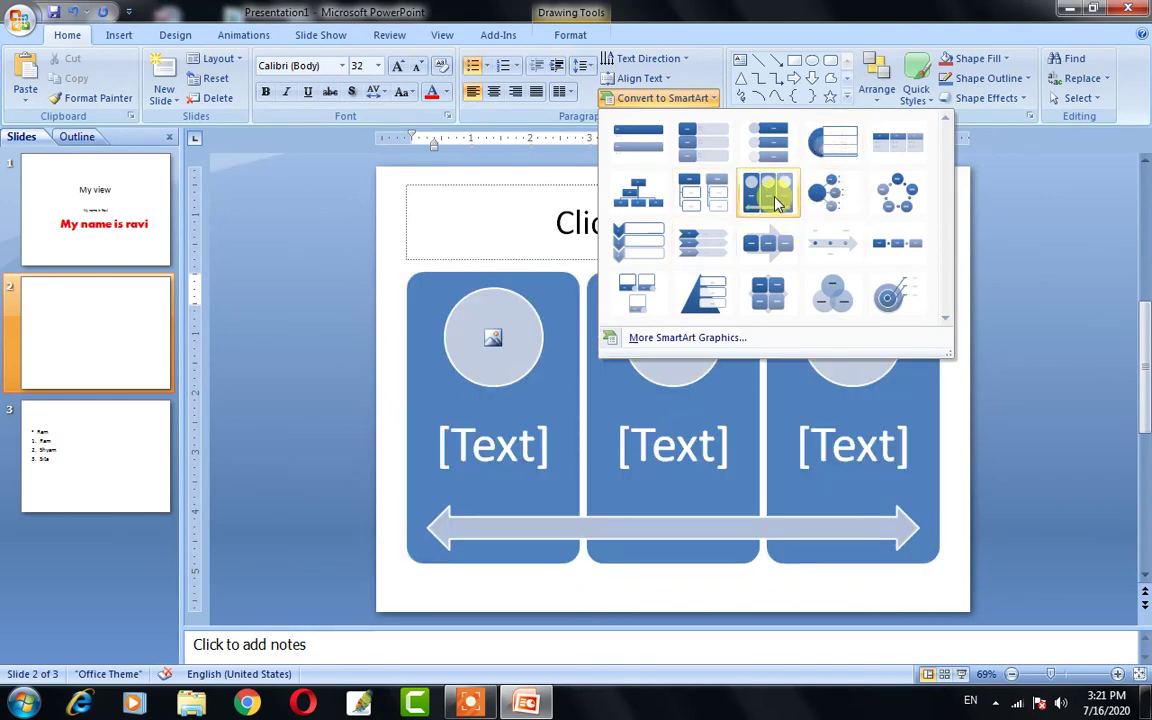
{"action": "left_click", "coordinate": [688, 152]}
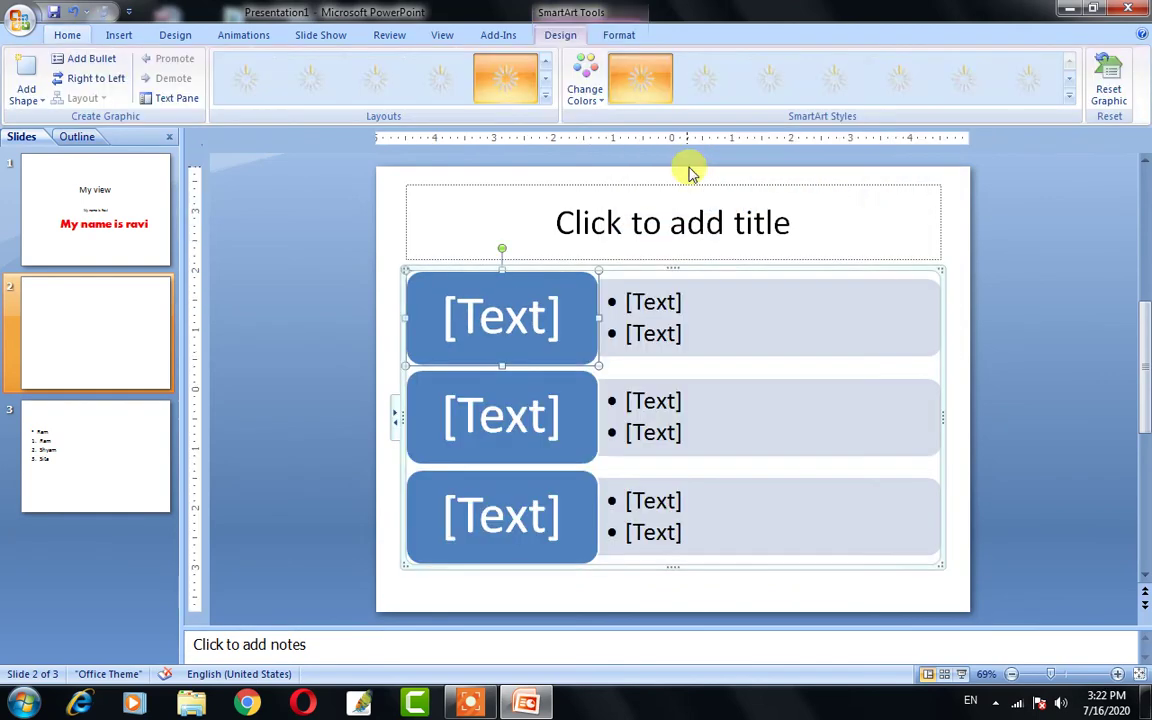
- Label the three SmartArt blocks 01, 02 and 03
{"action": "left_click", "coordinate": [506, 316]}
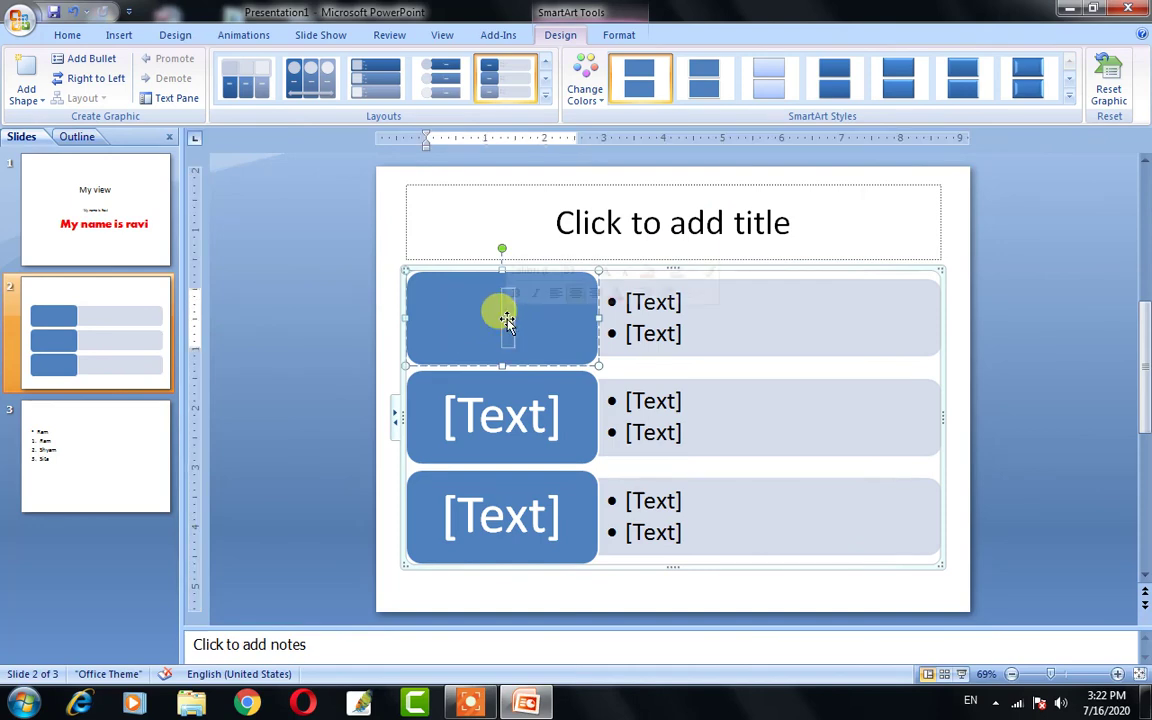
{"action": "type", "text": "01"}
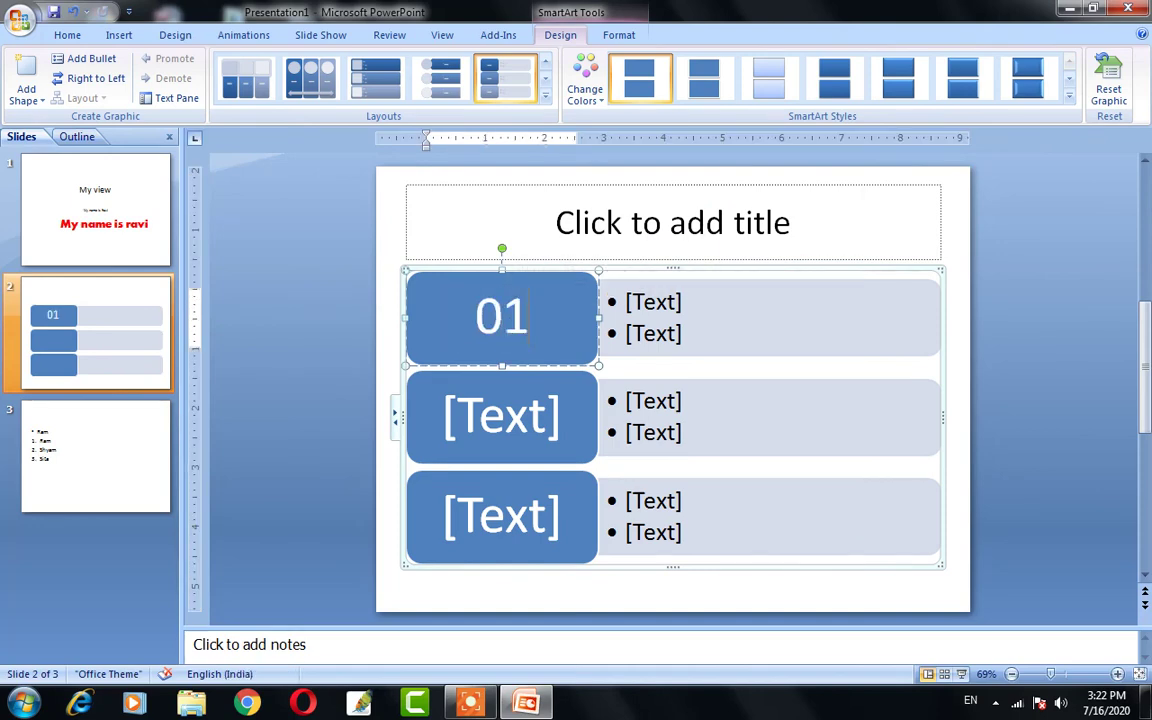
{"action": "left_click", "coordinate": [484, 425]}
{"action": "type", "text": "02"}
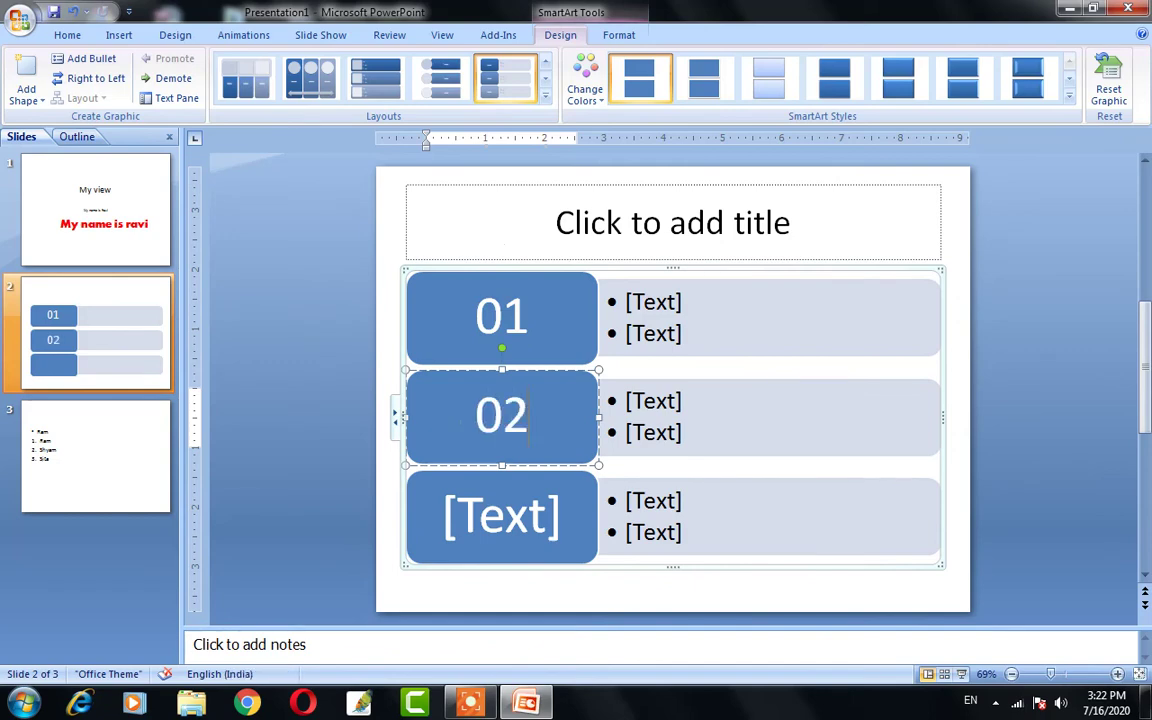
{"action": "left_click", "coordinate": [500, 515]}
{"action": "type", "text": "03"}
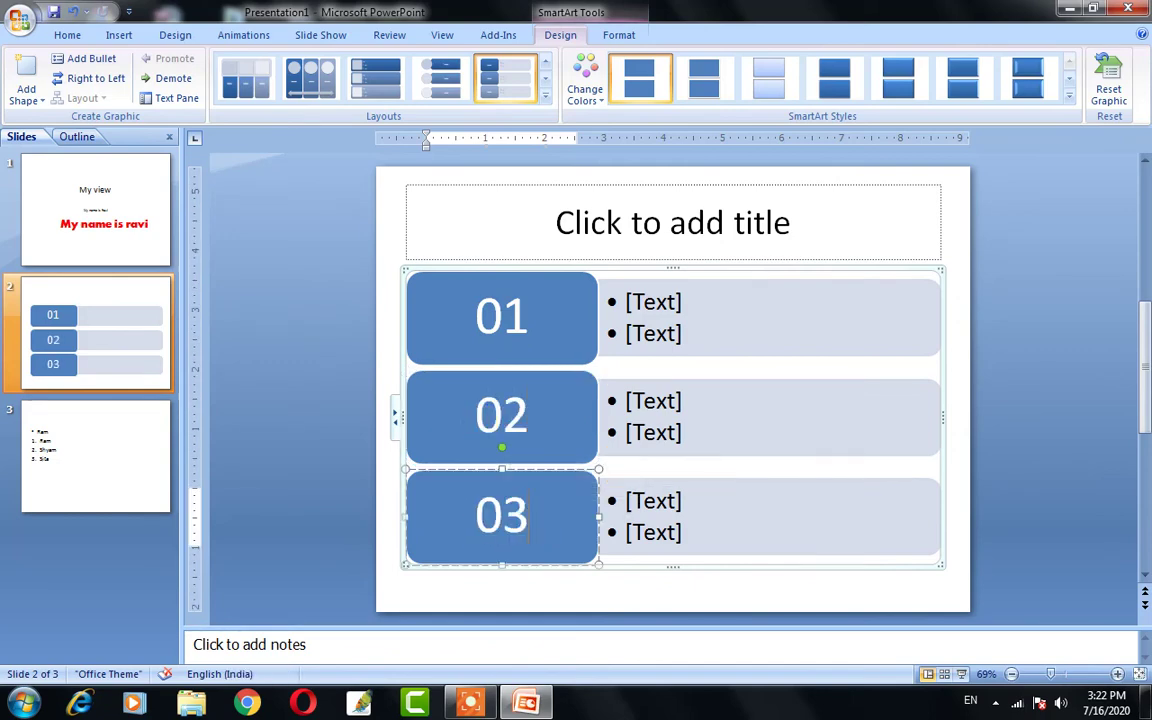
- Fill block 01's bullets with Word and PPt, then return to the title slide
{"action": "left_click", "coordinate": [672, 308]}
{"action": "type", "text": "Word"}
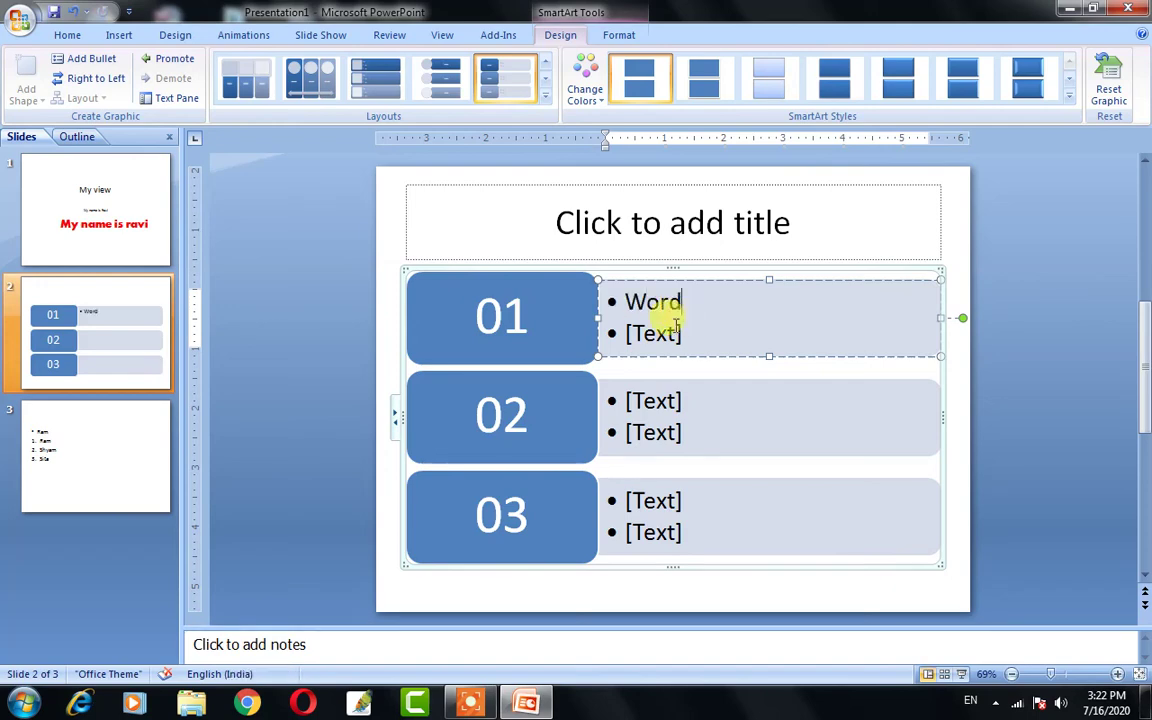
{"action": "left_click", "coordinate": [663, 336]}
{"action": "type", "text": "PPt"}
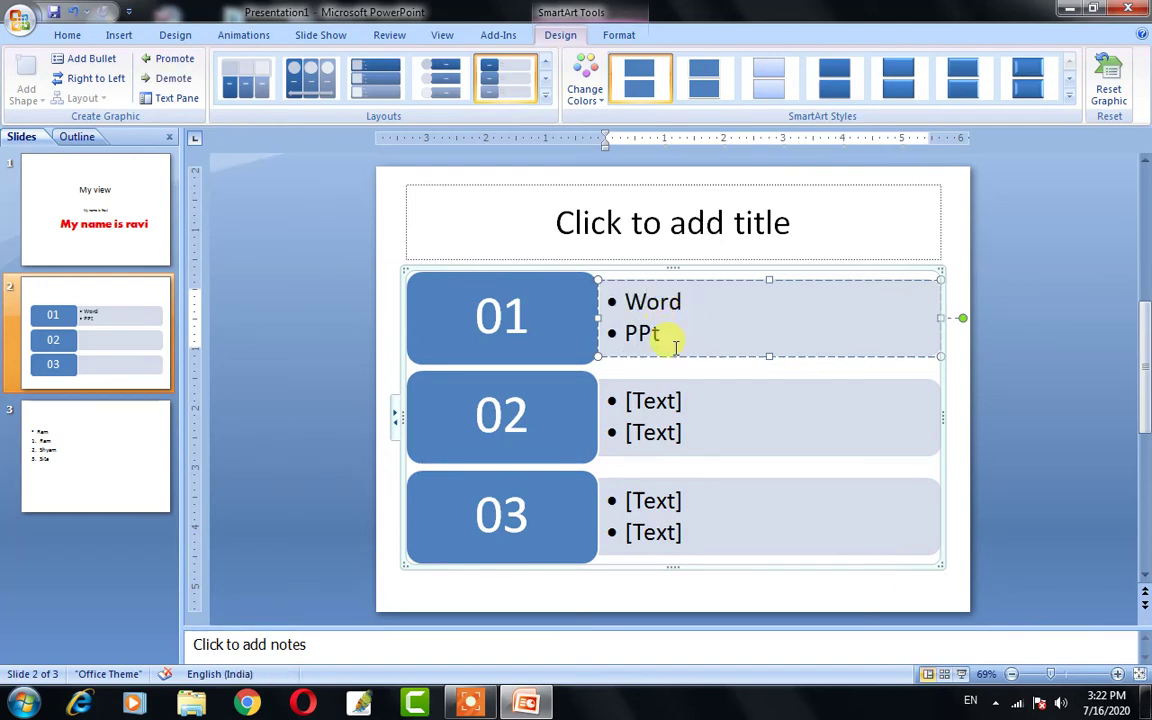
{"action": "left_click", "coordinate": [645, 401]}
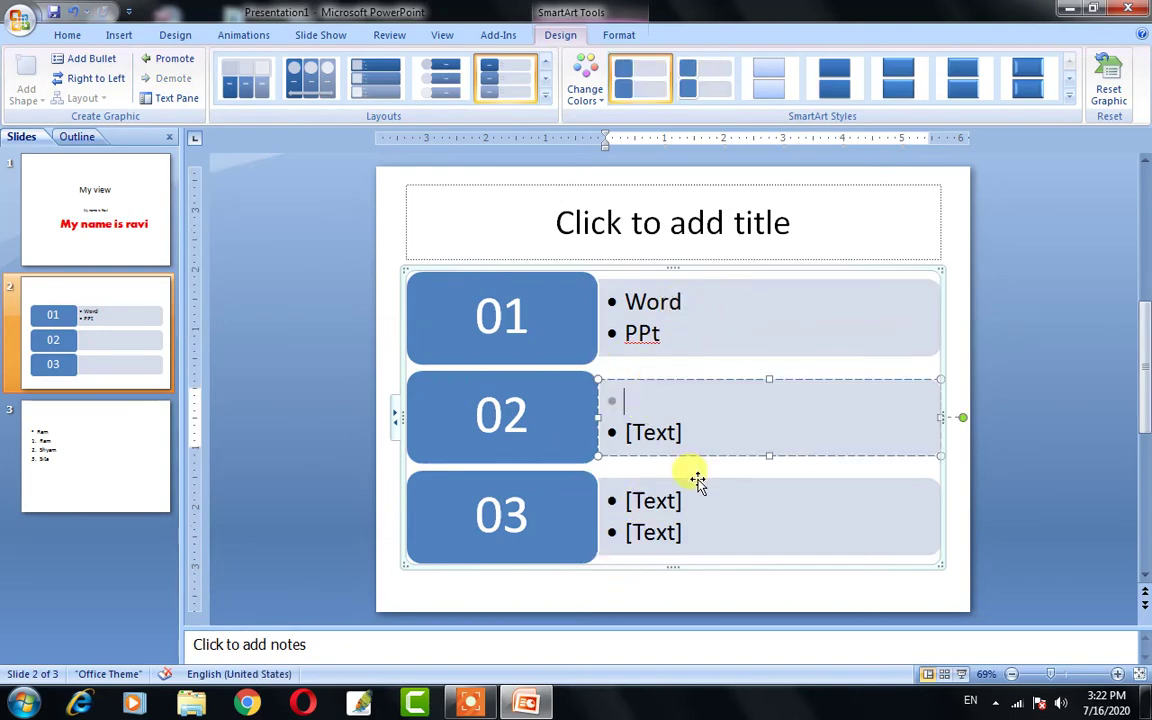
{"action": "left_click", "coordinate": [90, 228]}
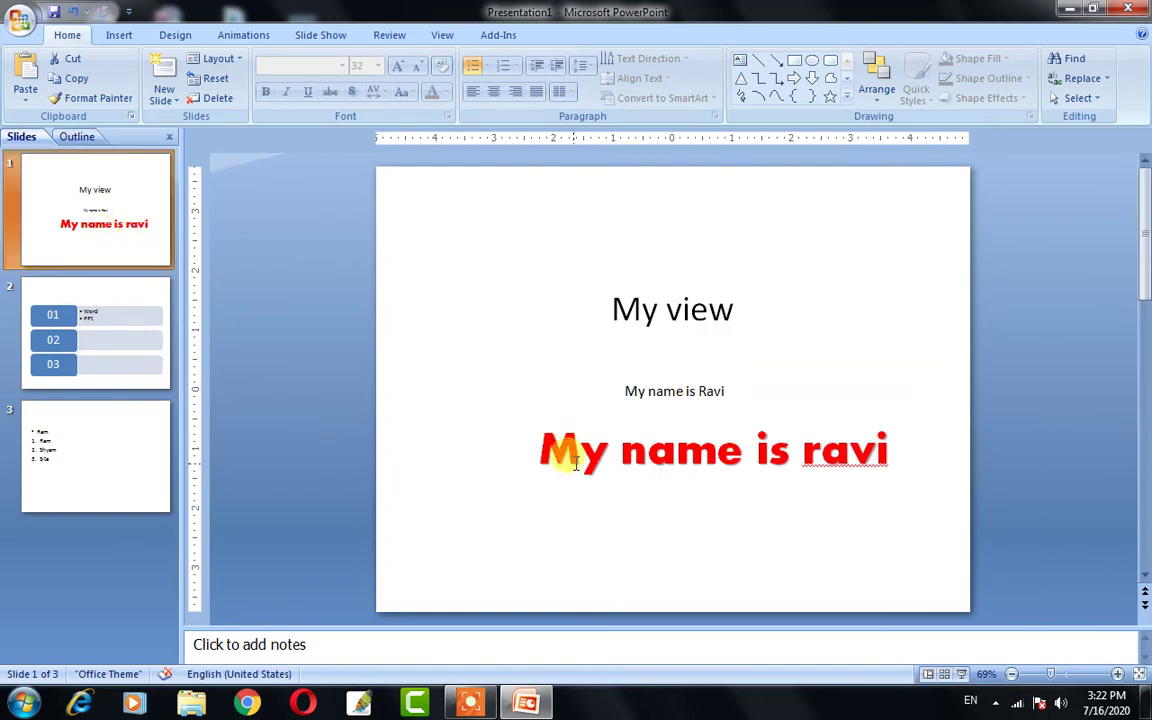
- Insert a new slide 2 after the title slide and give it the Blank layout
{"action": "left_click", "coordinate": [823, 365]}
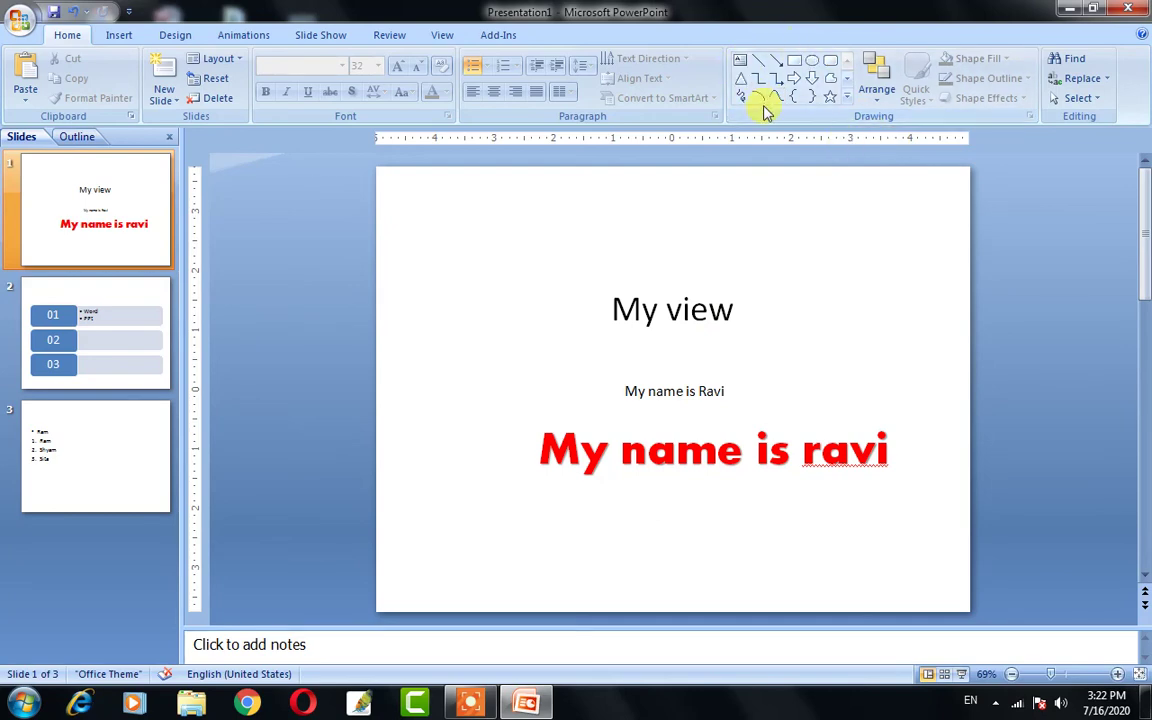
{"action": "left_click", "coordinate": [162, 75]}
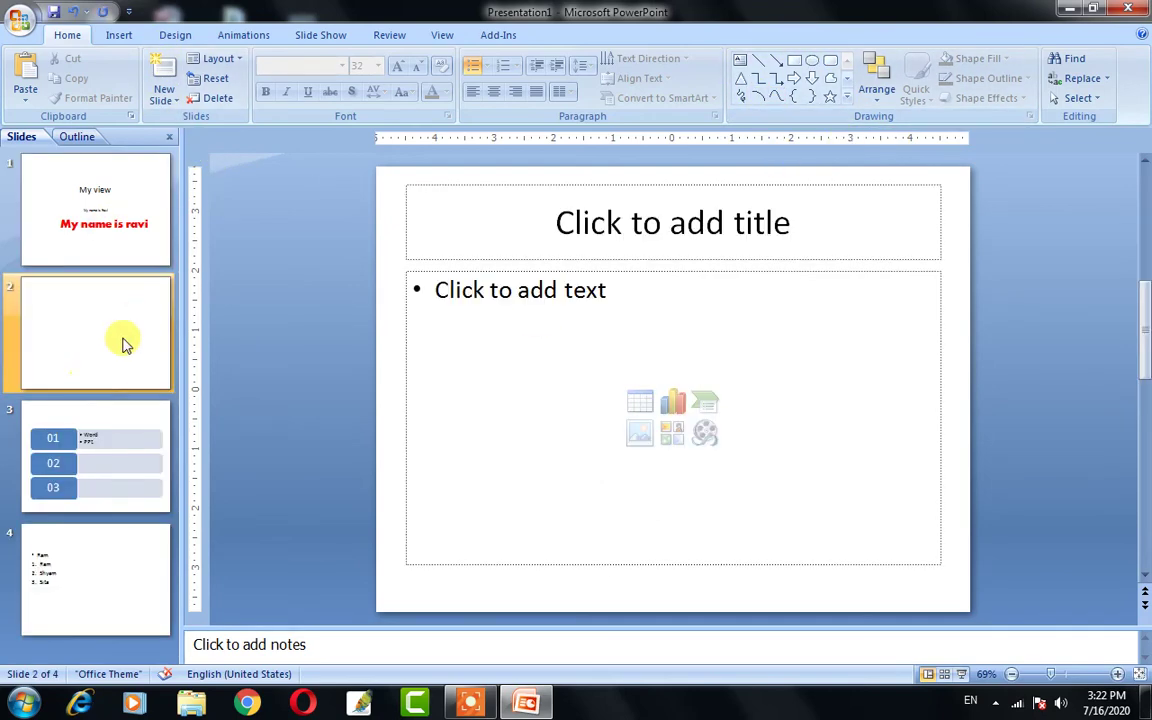
{"action": "left_click", "coordinate": [218, 59]}
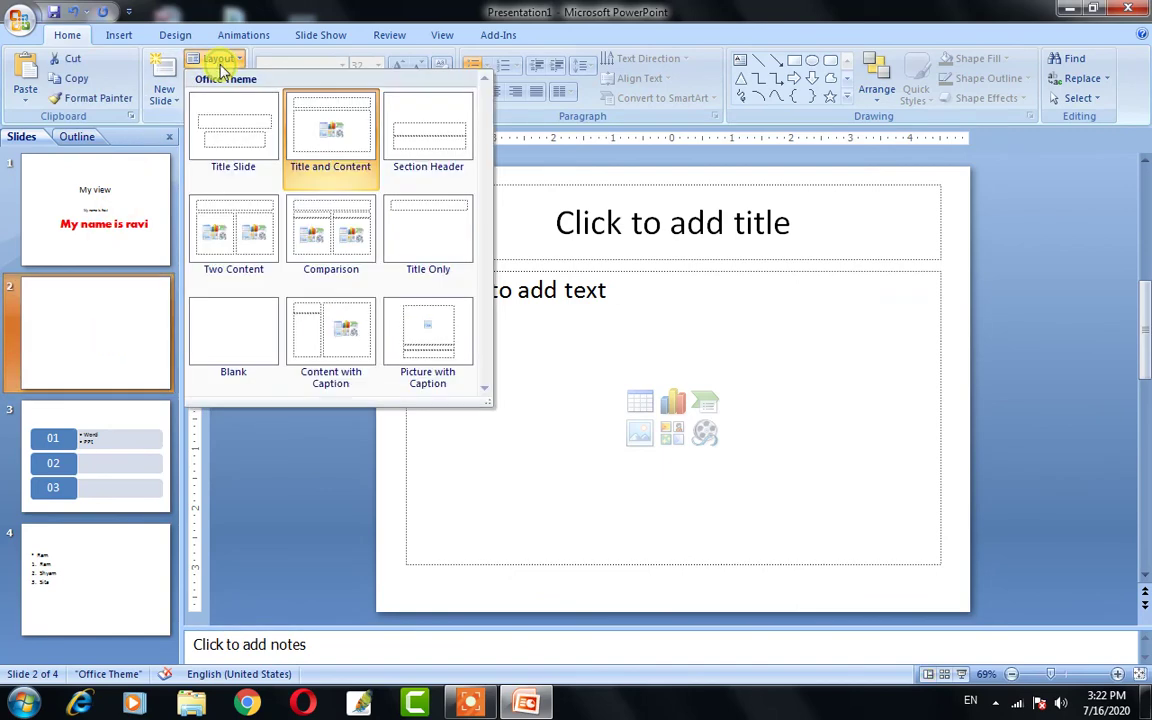
{"action": "left_click", "coordinate": [238, 337]}
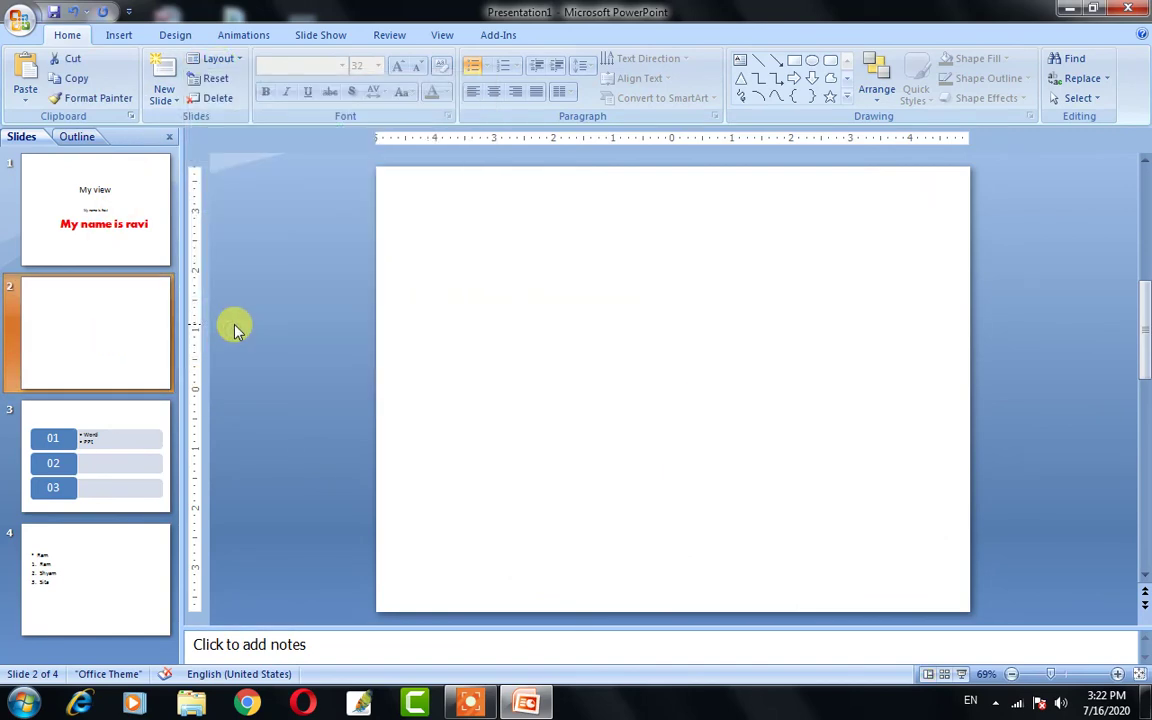
{"action": "left_click", "coordinate": [646, 209]}
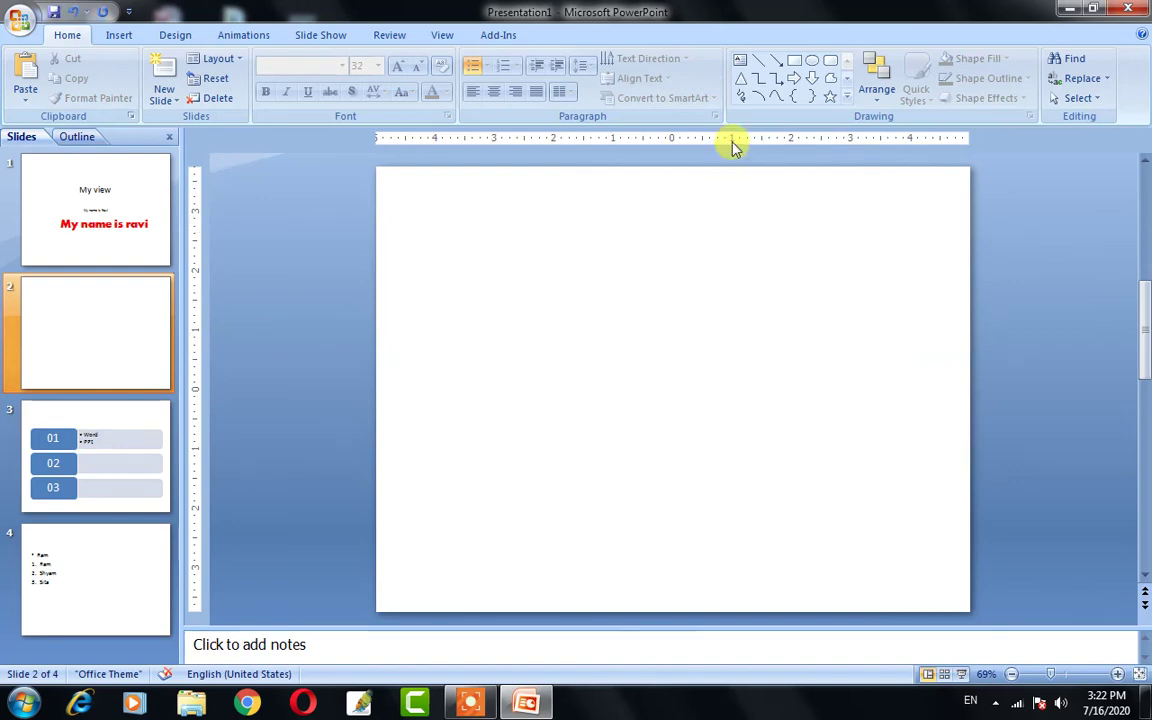
- Draw a circle, a rounded rectangle to its right, and a large right block arrow below
{"action": "left_click", "coordinate": [843, 98]}
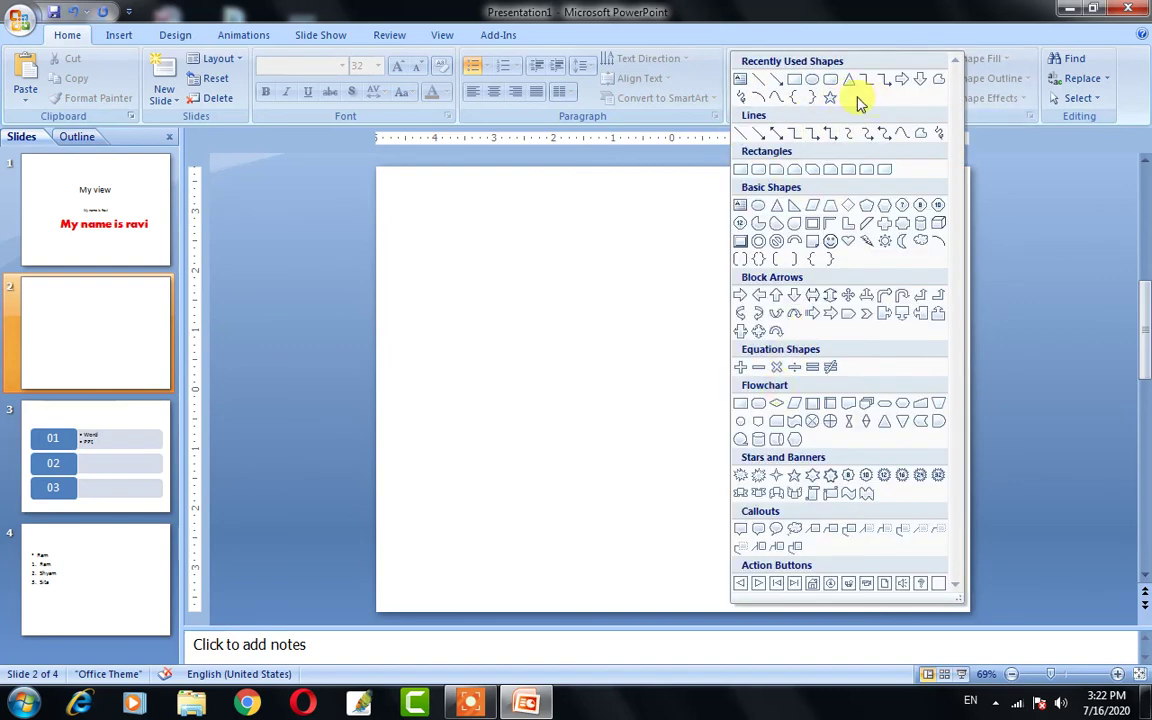
{"action": "left_click", "coordinate": [813, 81]}
{"action": "left_click_drag", "start_coordinate": [411, 234], "coordinate": [609, 416]}
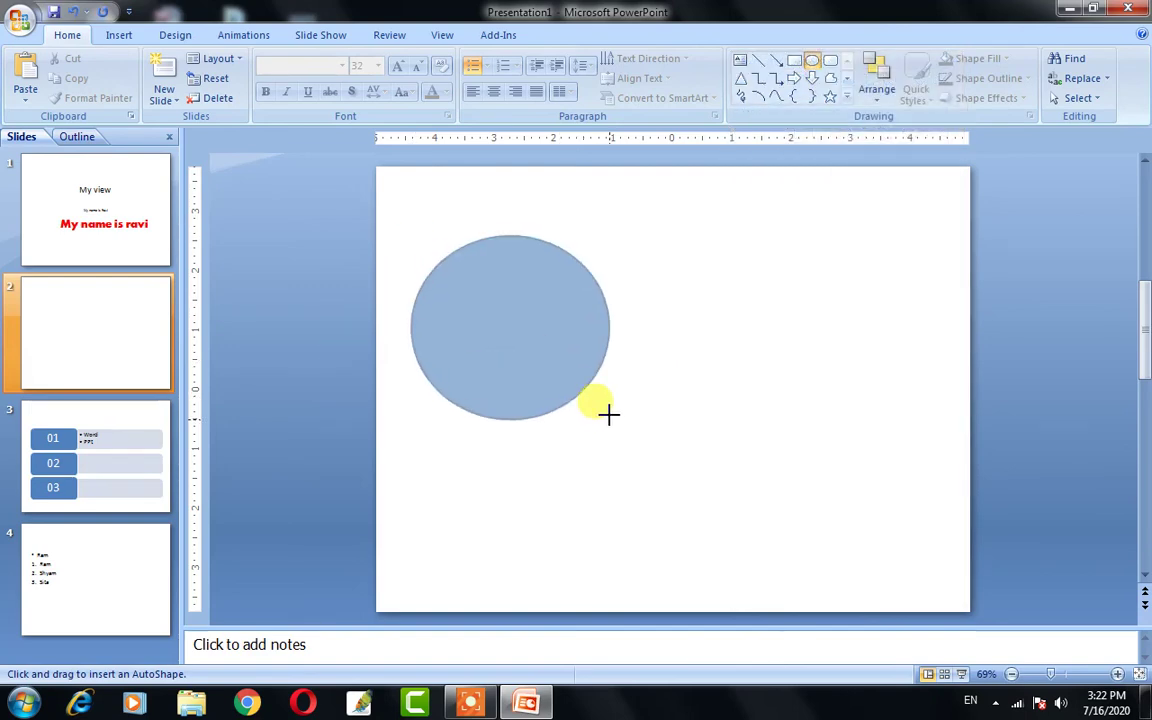
{"action": "left_click", "coordinate": [842, 103]}
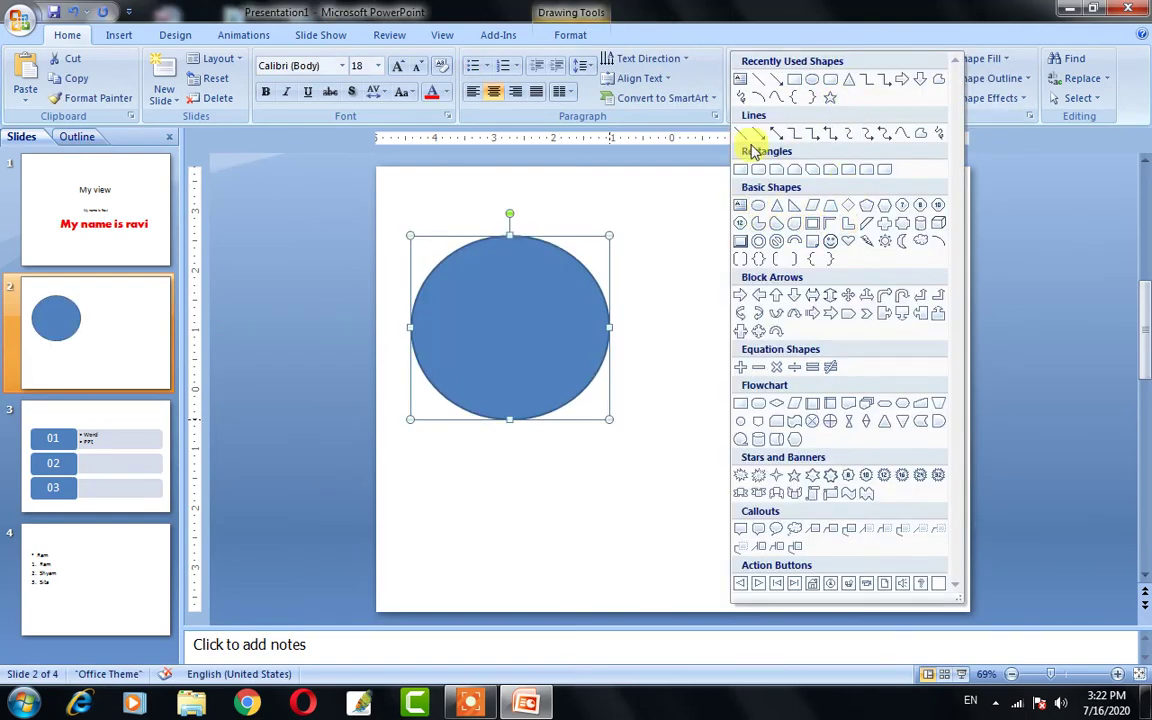
{"action": "left_click", "coordinate": [830, 80]}
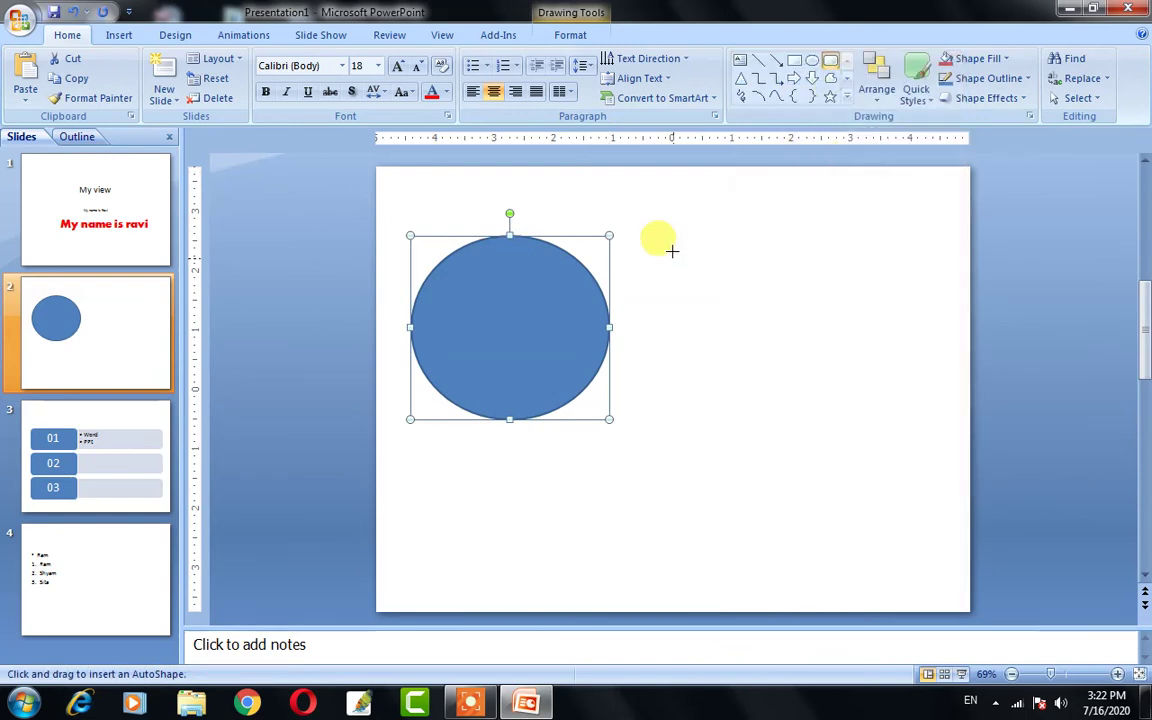
{"action": "left_click_drag", "start_coordinate": [660, 232], "coordinate": [846, 405]}
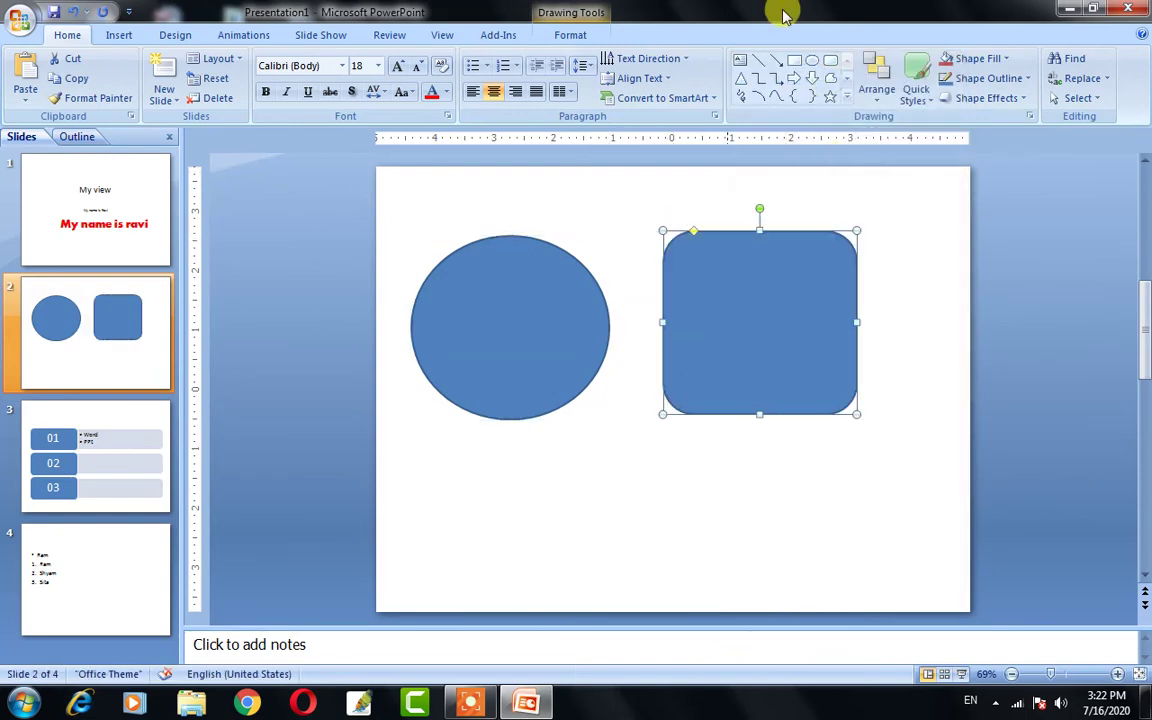
{"action": "left_click", "coordinate": [792, 80]}
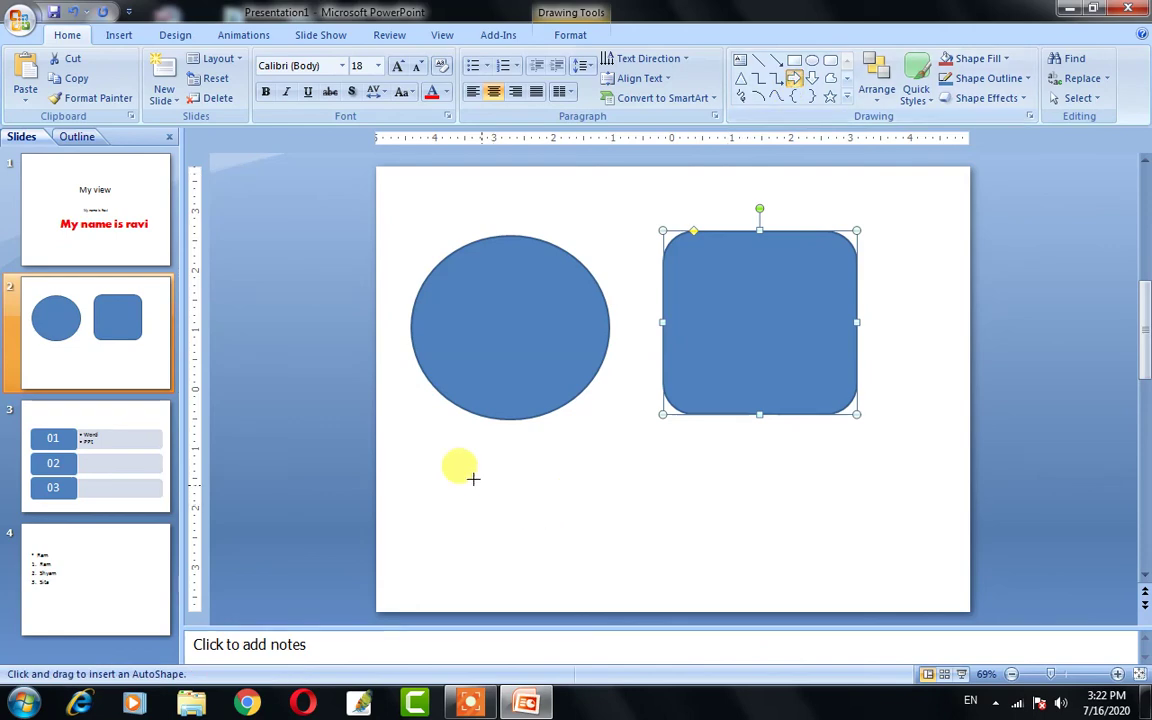
{"action": "left_click_drag", "start_coordinate": [473, 478], "coordinate": [826, 597]}
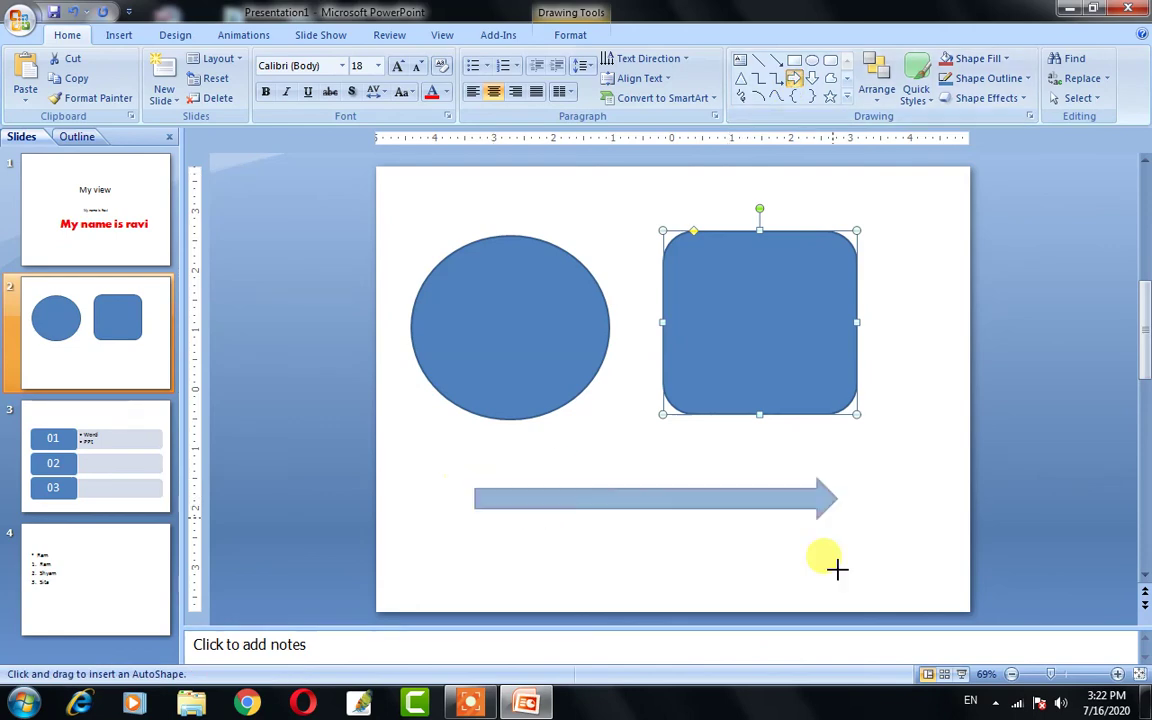
- Select the rounded rectangle and open the Drawing Tools Format shape styles to make it red
{"action": "left_click", "coordinate": [728, 386]}
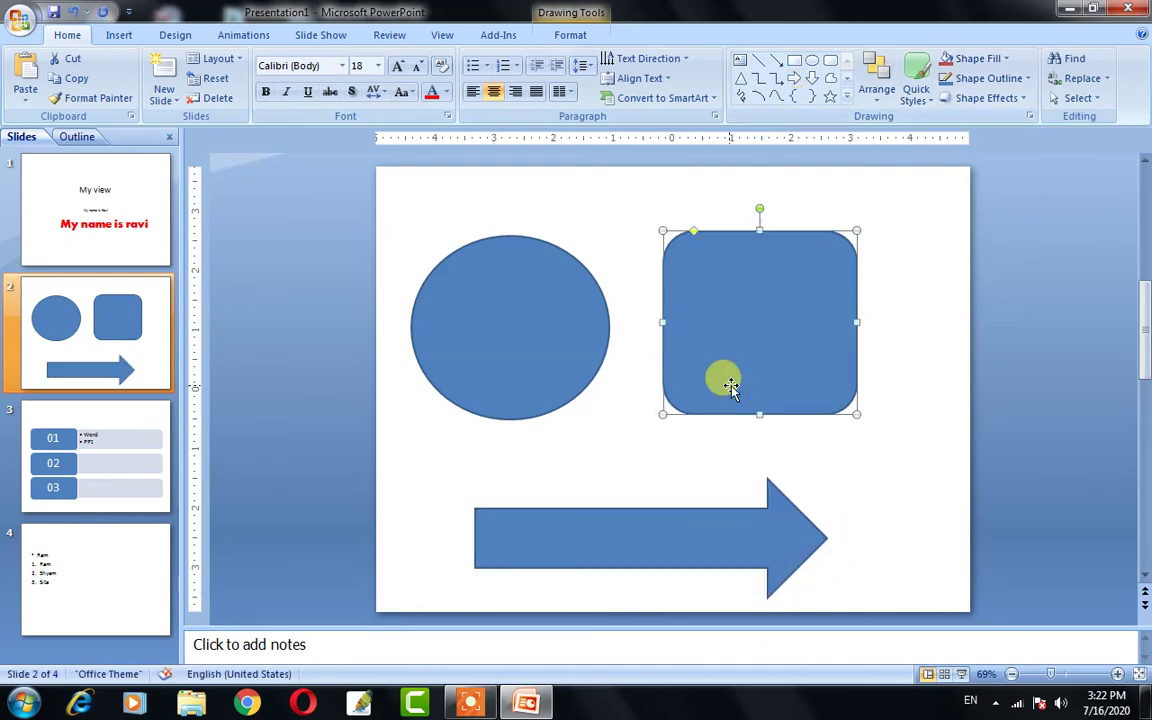
{"action": "left_click", "coordinate": [570, 38]}
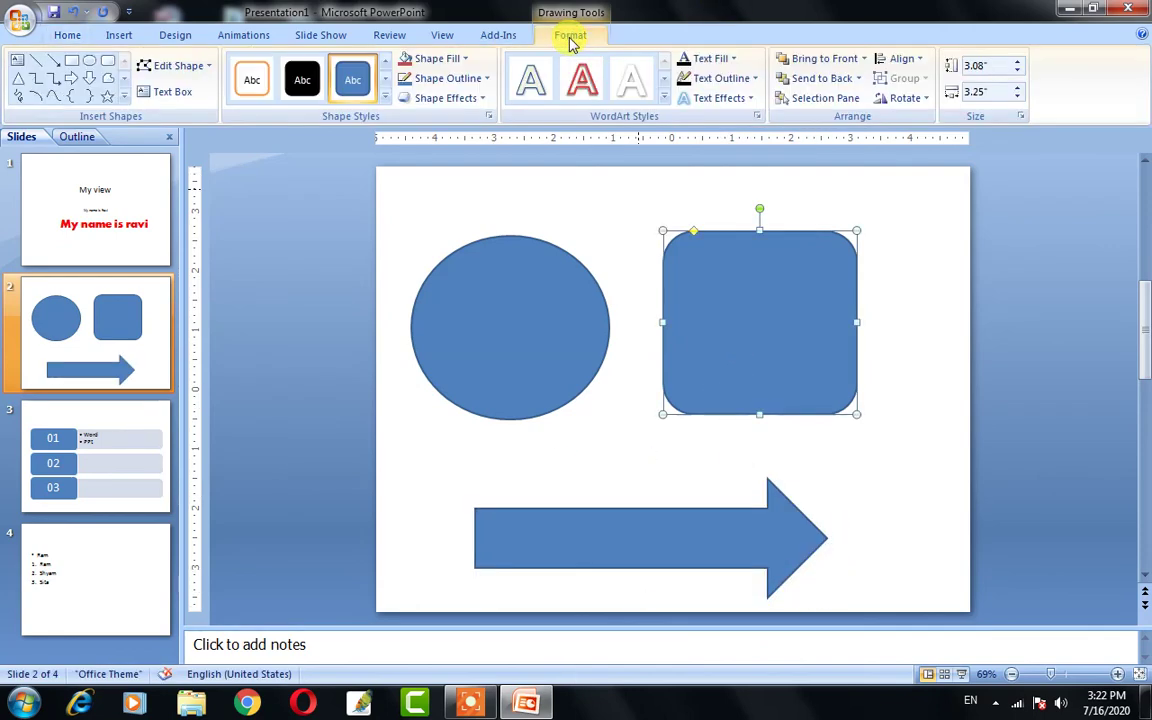
{"action": "left_click", "coordinate": [385, 96]}
- Make the block arrow solid black and drag it up across the circle and red rectangle
{"action": "left_click", "coordinate": [343, 137]}
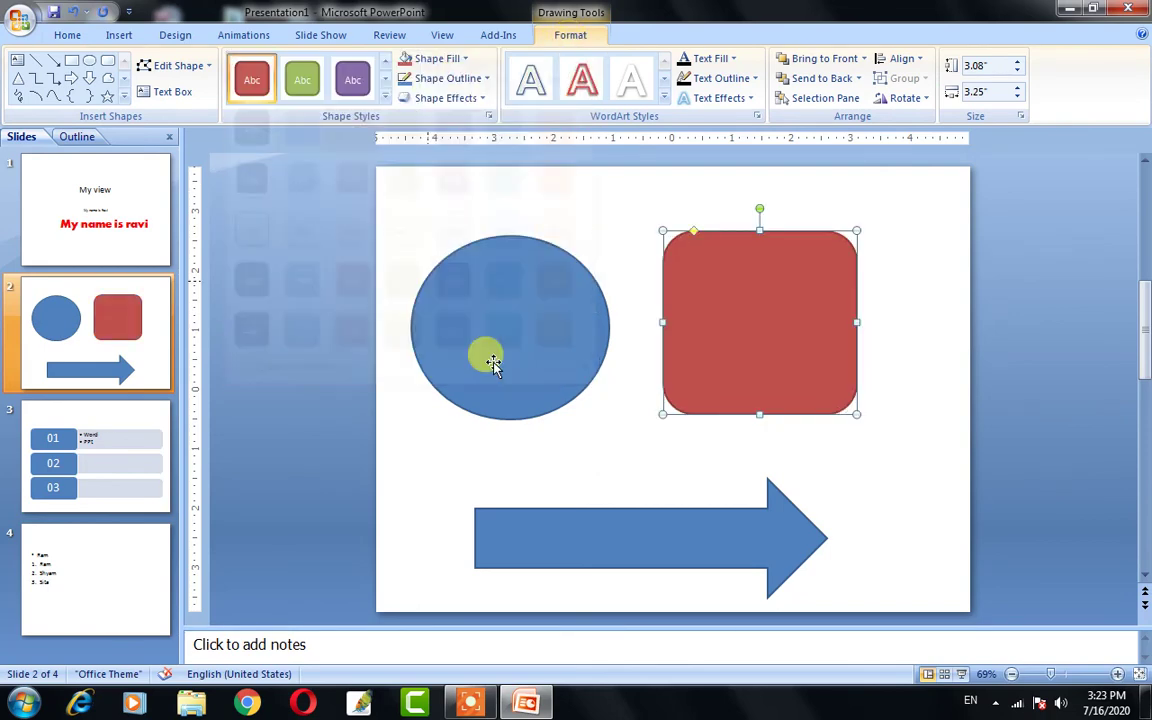
{"action": "left_click", "coordinate": [597, 546]}
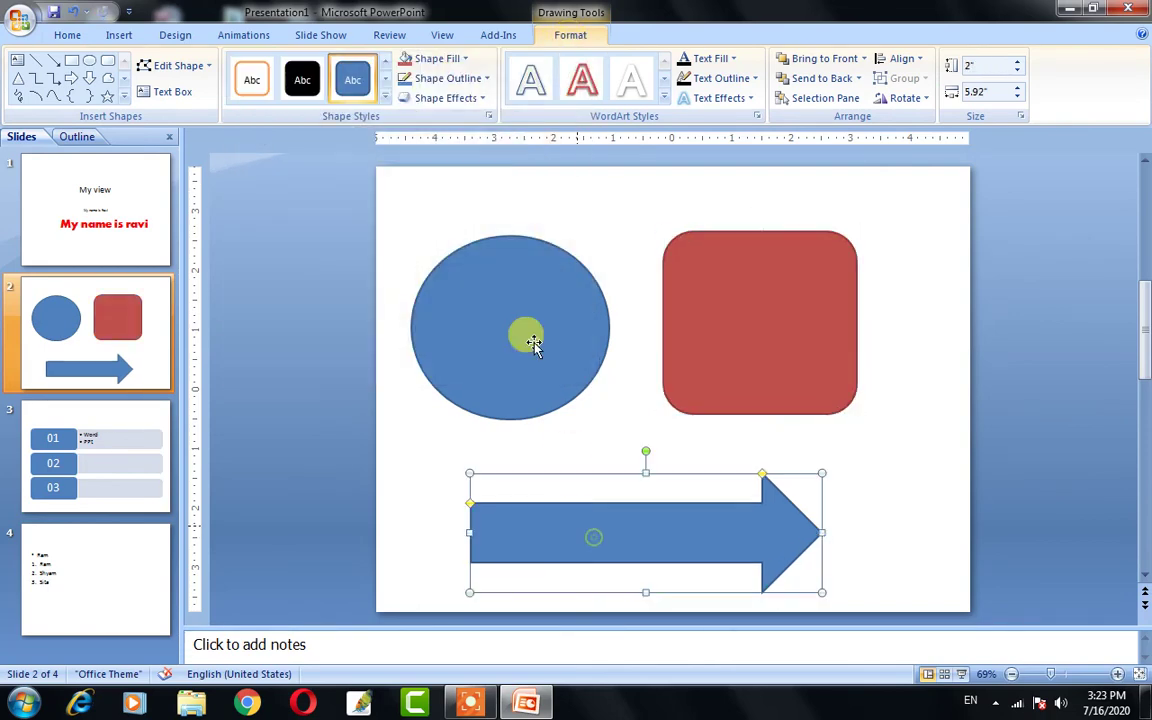
{"action": "left_click", "coordinate": [262, 82]}
{"action": "left_click", "coordinate": [298, 86]}
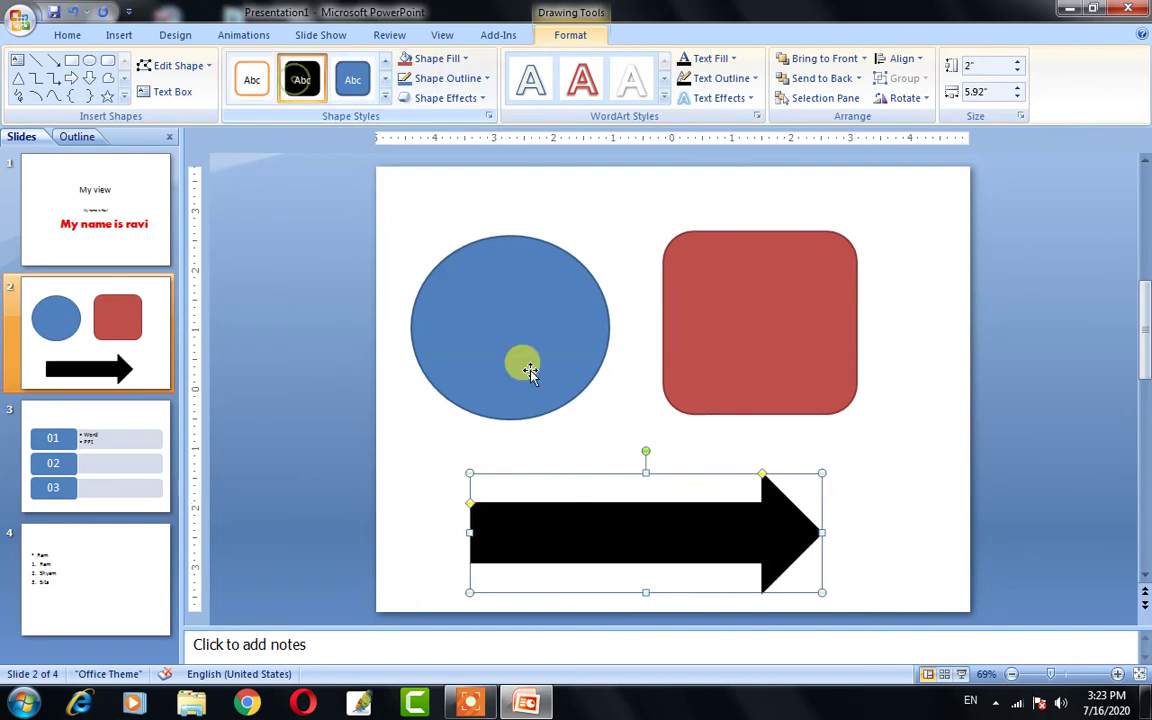
{"action": "left_click", "coordinate": [866, 443]}
{"action": "left_click_drag", "start_coordinate": [600, 507], "coordinate": [601, 326]}
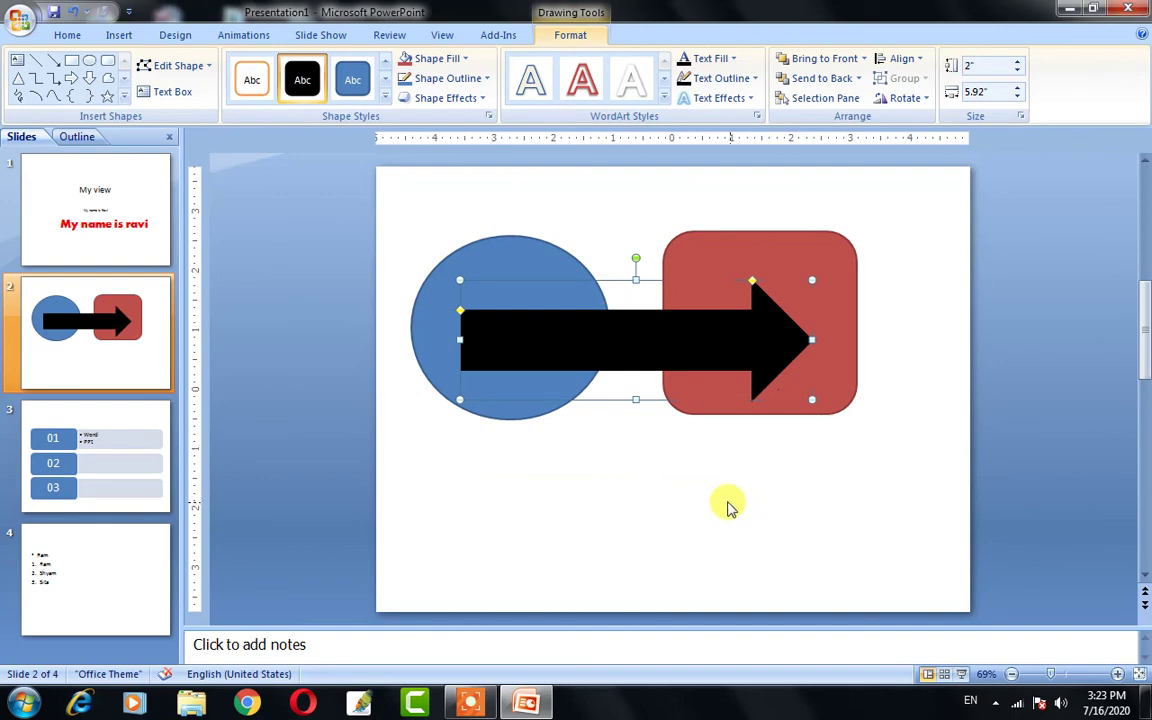
- Send the black arrow to the back of the stacking order
{"action": "left_click", "coordinate": [728, 506]}
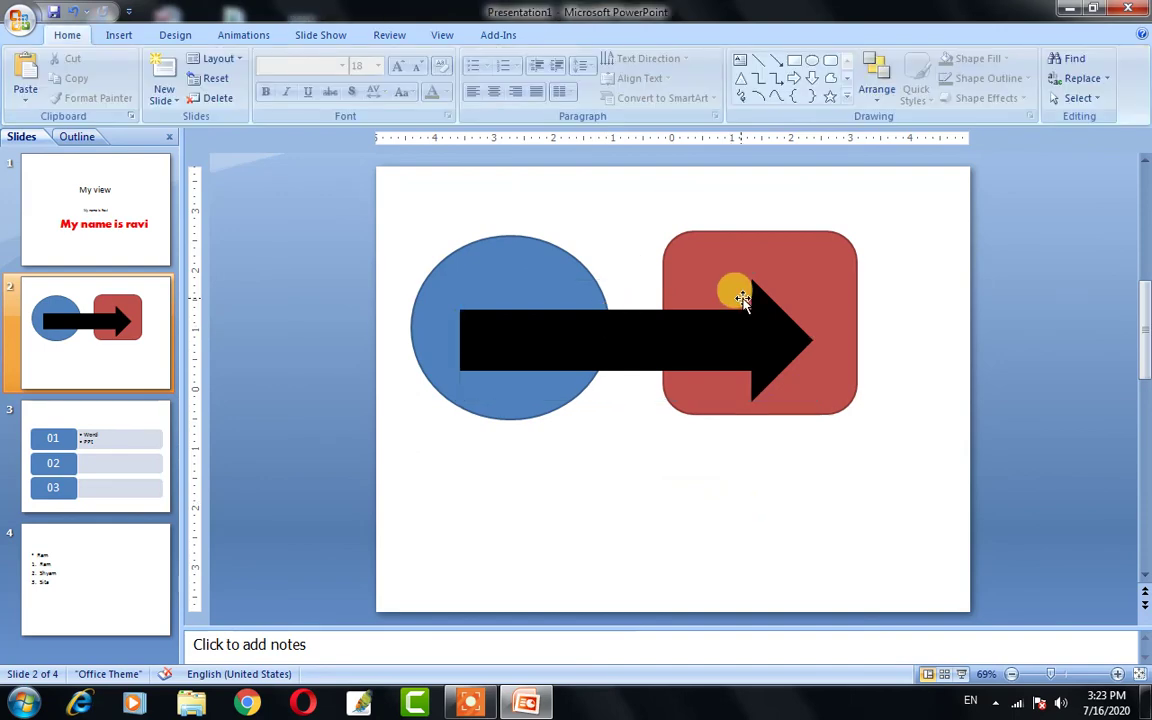
{"action": "left_click", "coordinate": [880, 85]}
{"action": "left_click", "coordinate": [617, 342]}
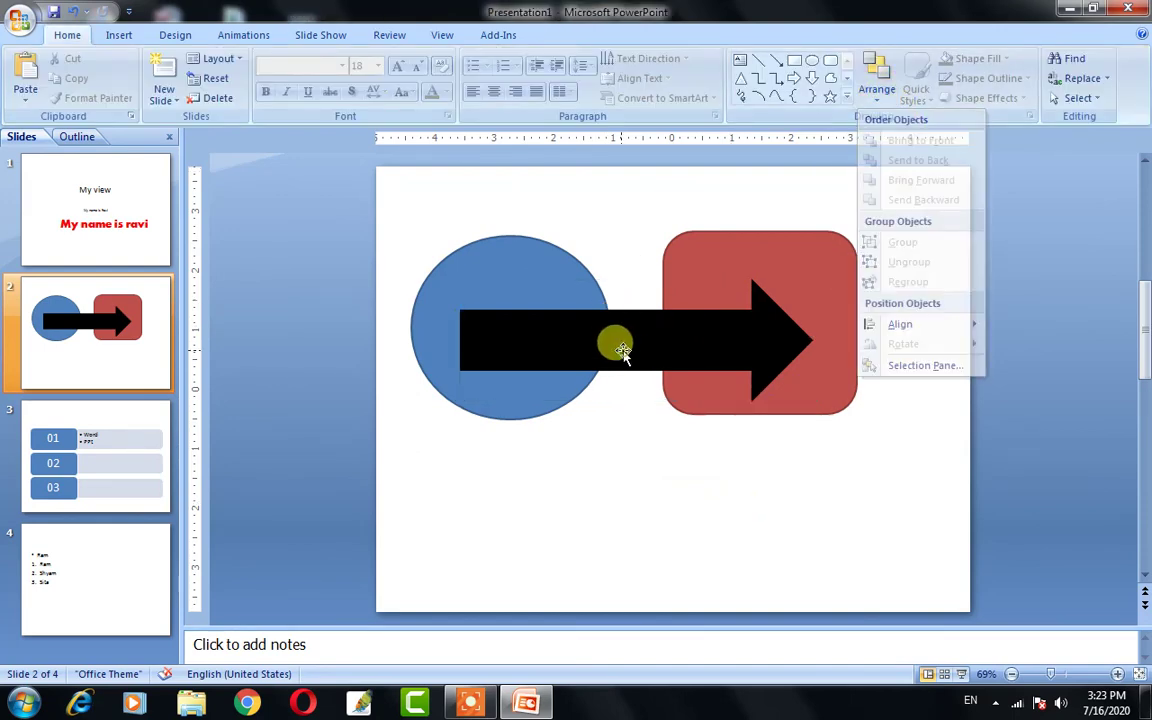
{"action": "left_click", "coordinate": [676, 334]}
{"action": "left_click", "coordinate": [878, 75]}
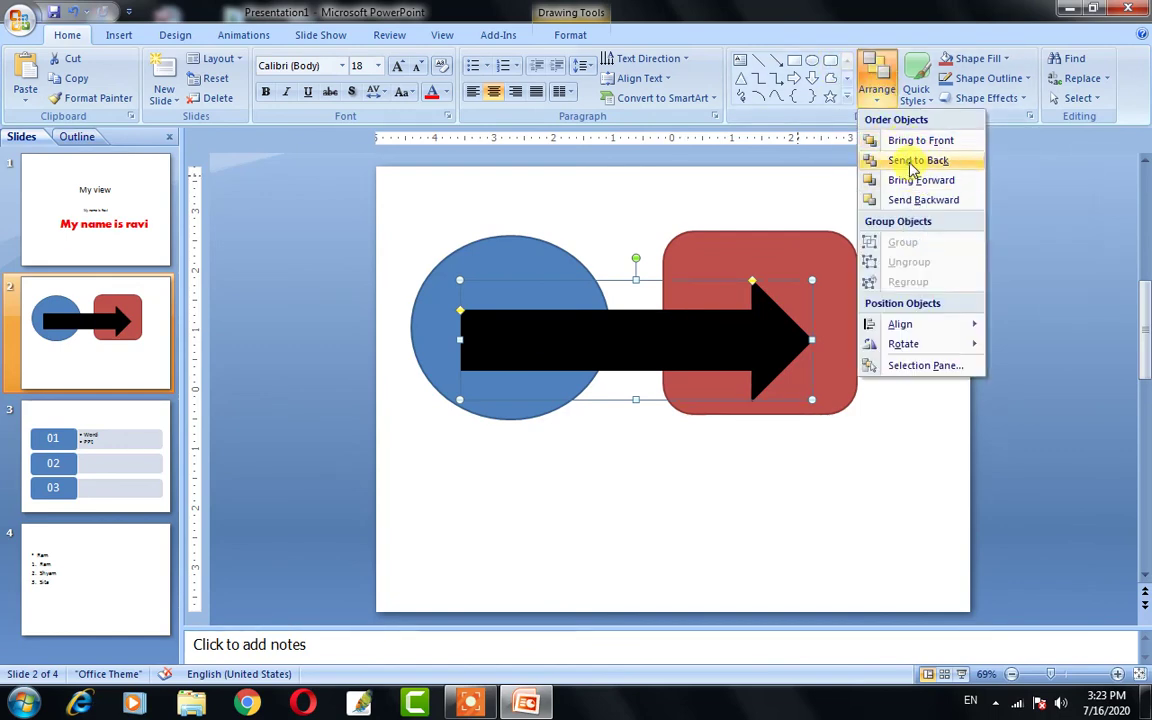
{"action": "left_click", "coordinate": [912, 161]}
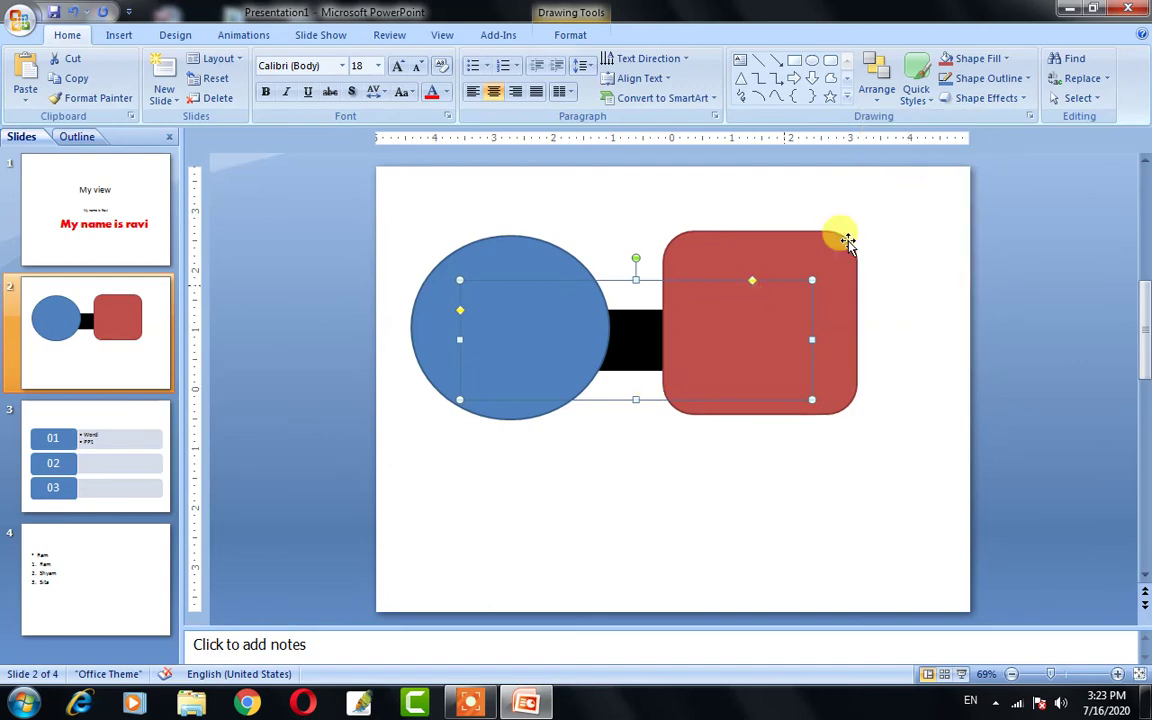
- Send the red rounded rectangle to the back so it sits behind the arrow
{"action": "left_click", "coordinate": [703, 260]}
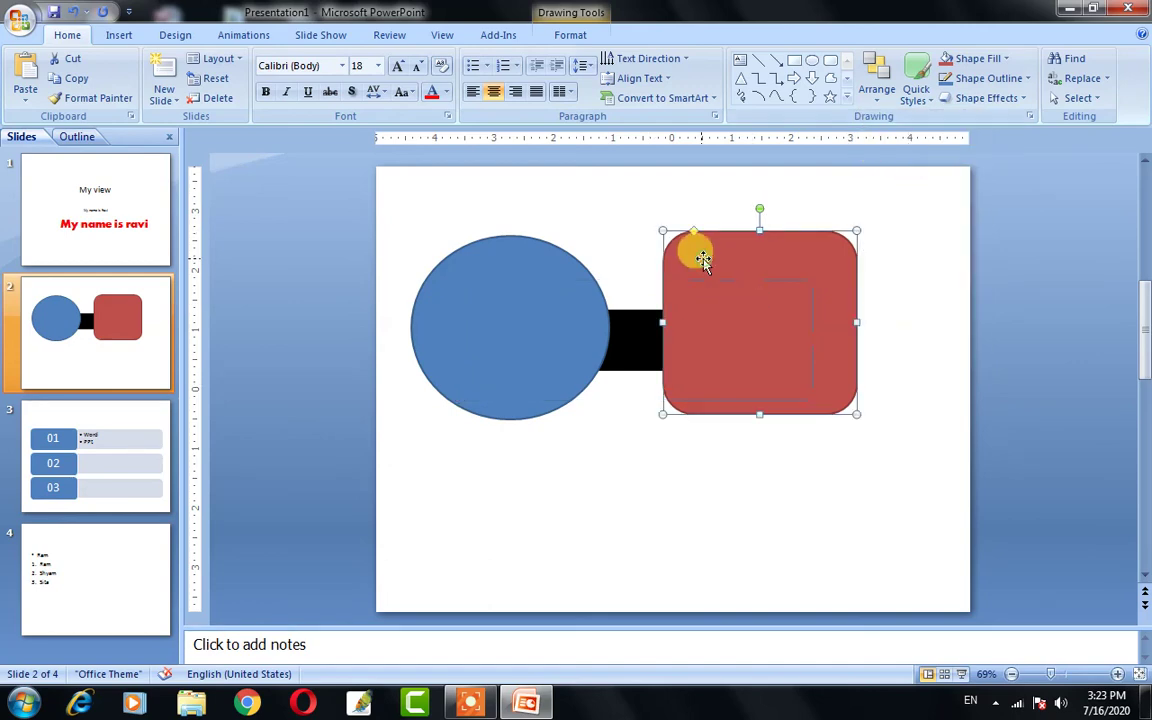
{"action": "left_click", "coordinate": [879, 75]}
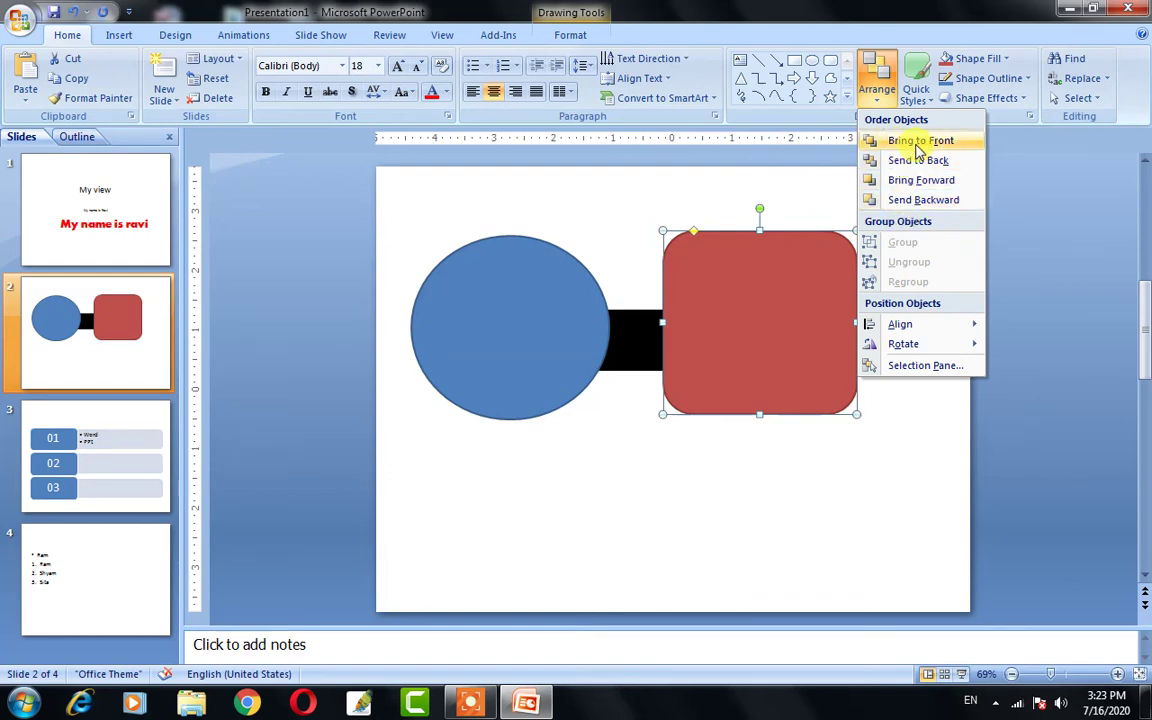
{"action": "left_click", "coordinate": [915, 162]}
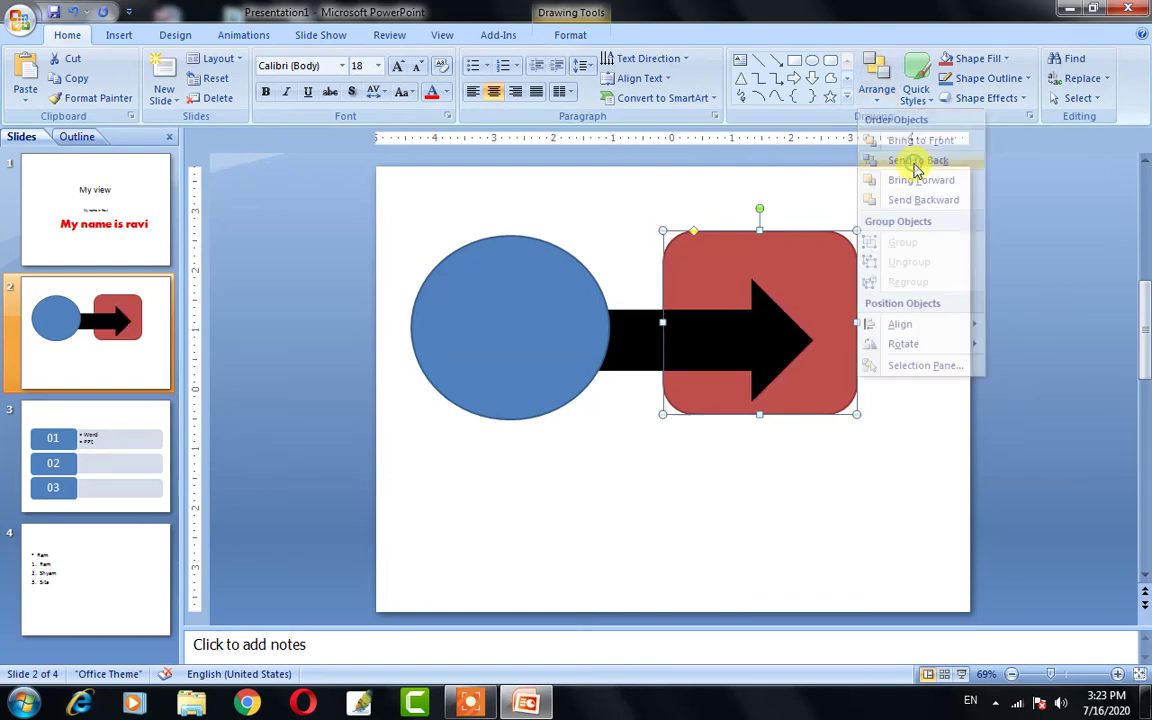
{"action": "left_click", "coordinate": [716, 522]}
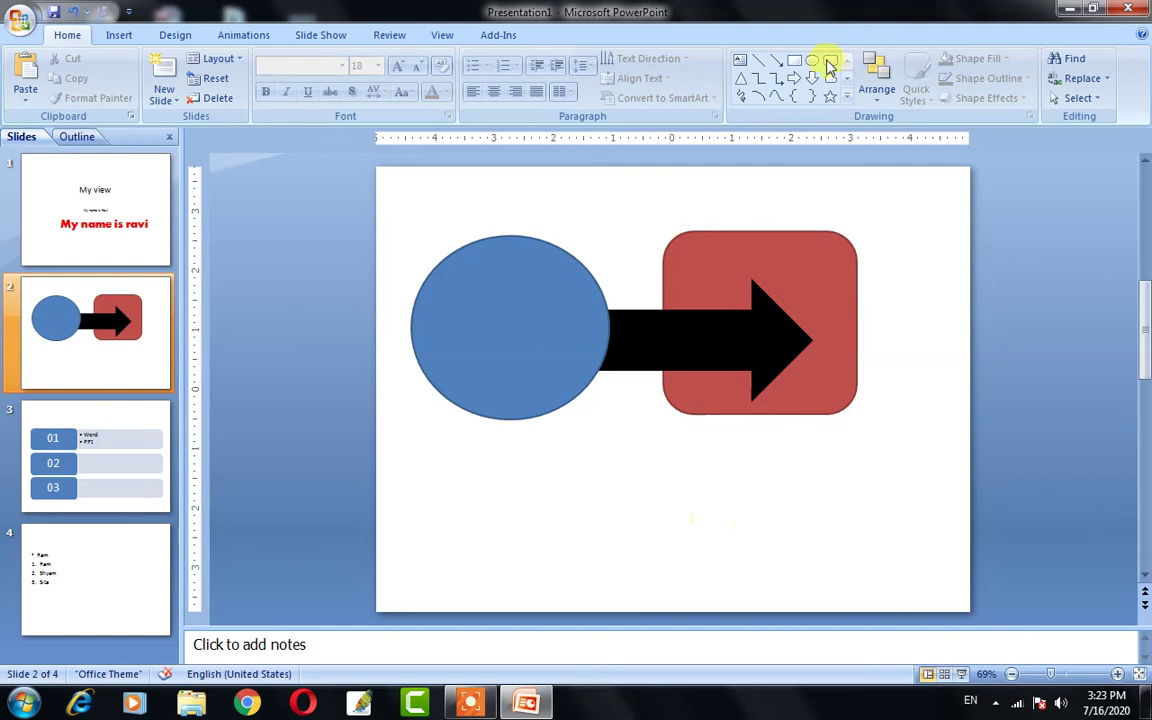
- Apply the orange shaded preset style from the bottom row to the blue circle
{"action": "left_click", "coordinate": [760, 277]}
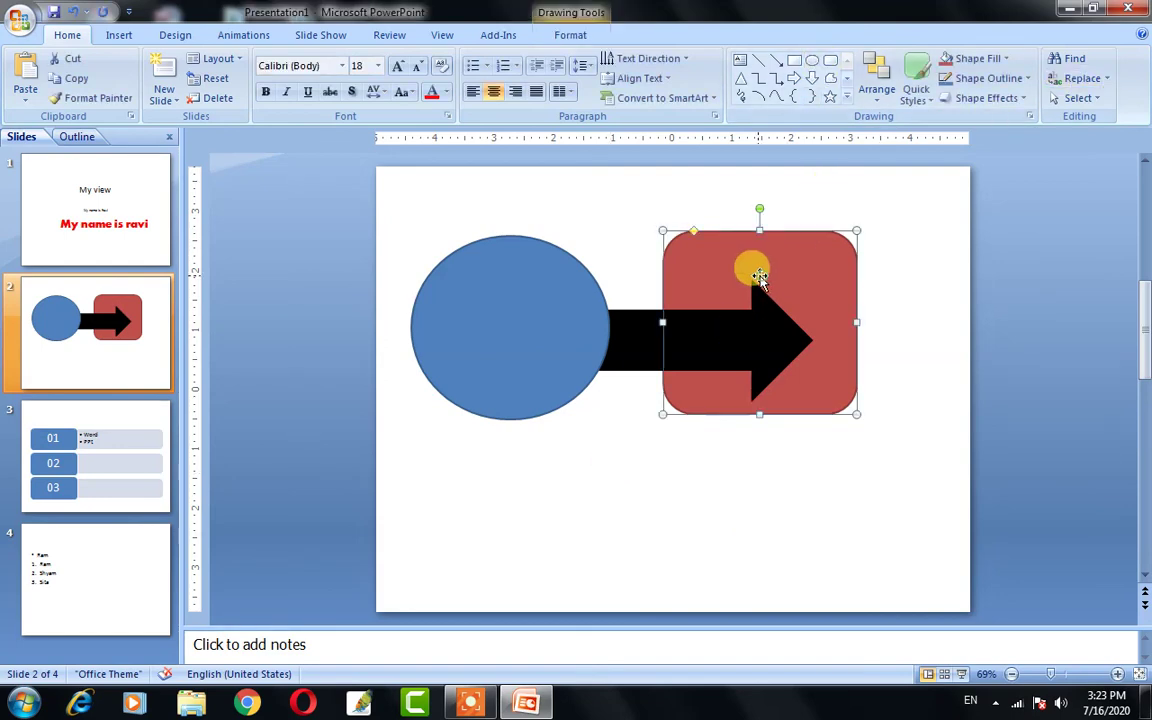
{"action": "left_click", "coordinate": [930, 92]}
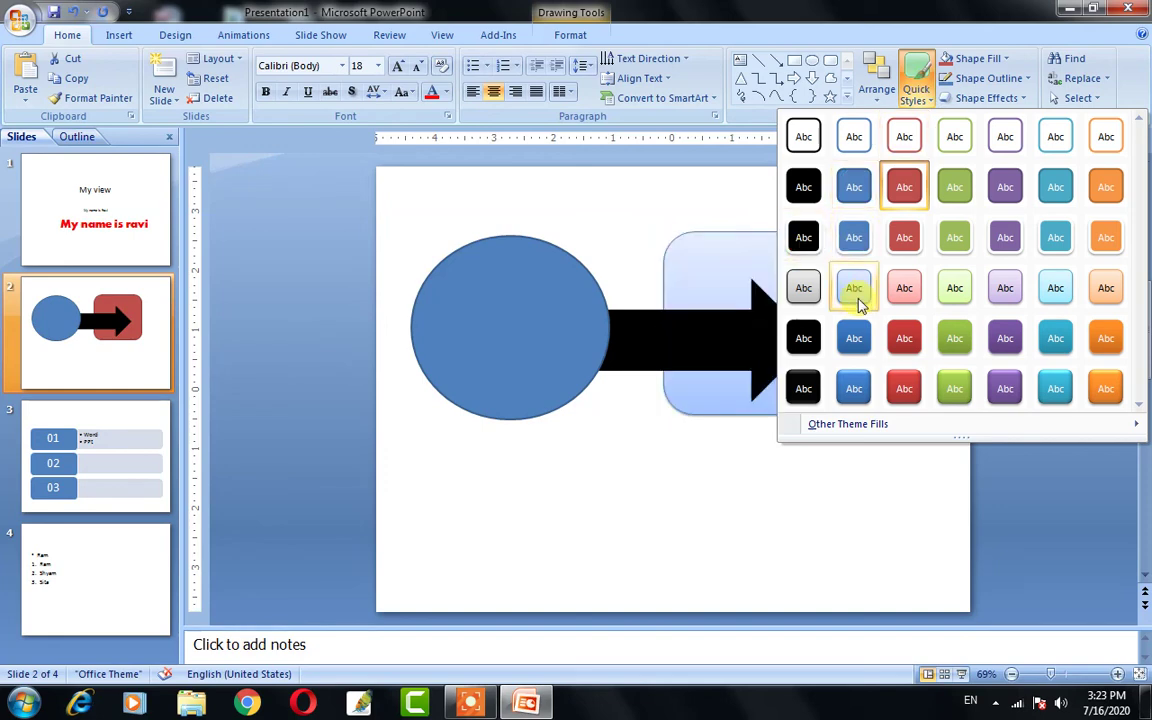
{"action": "left_click", "coordinate": [549, 340]}
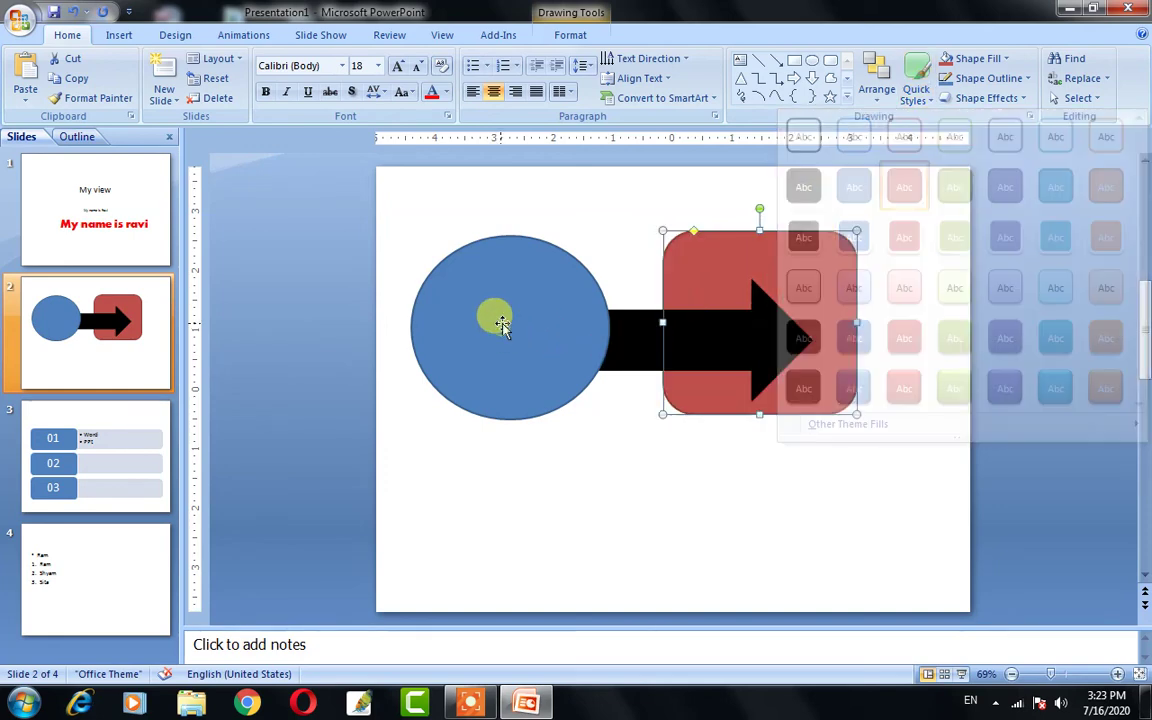
{"action": "left_click", "coordinate": [622, 501]}
{"action": "left_click", "coordinate": [519, 340]}
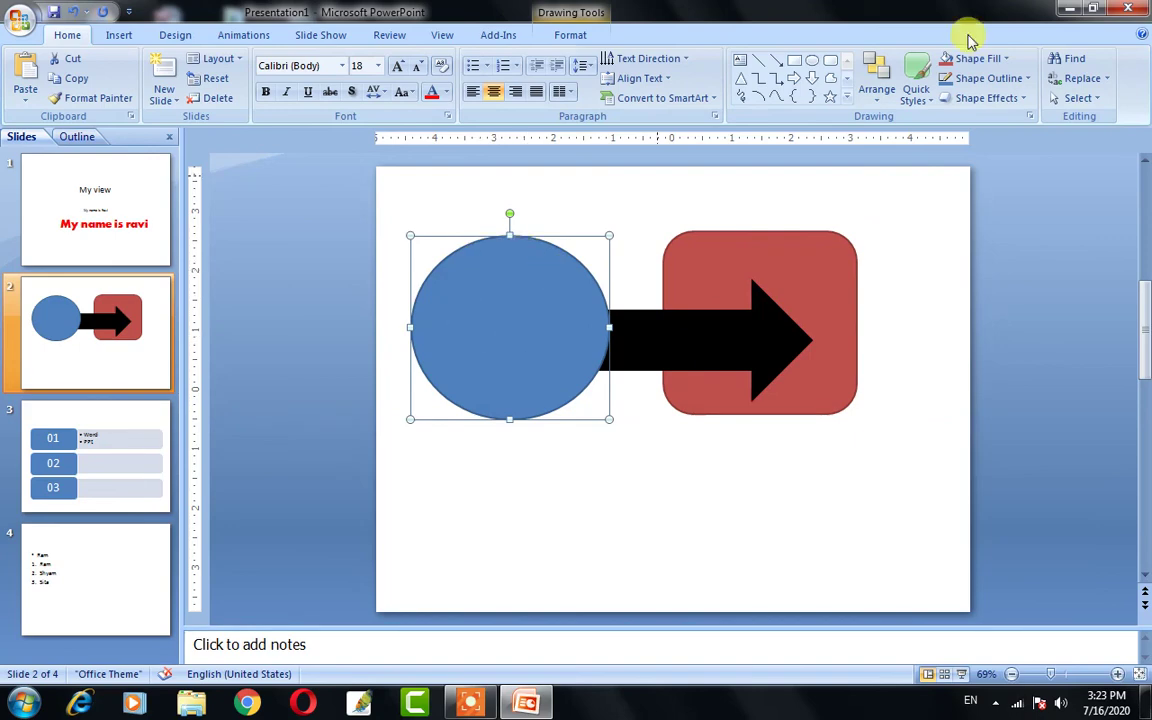
{"action": "left_click", "coordinate": [916, 85]}
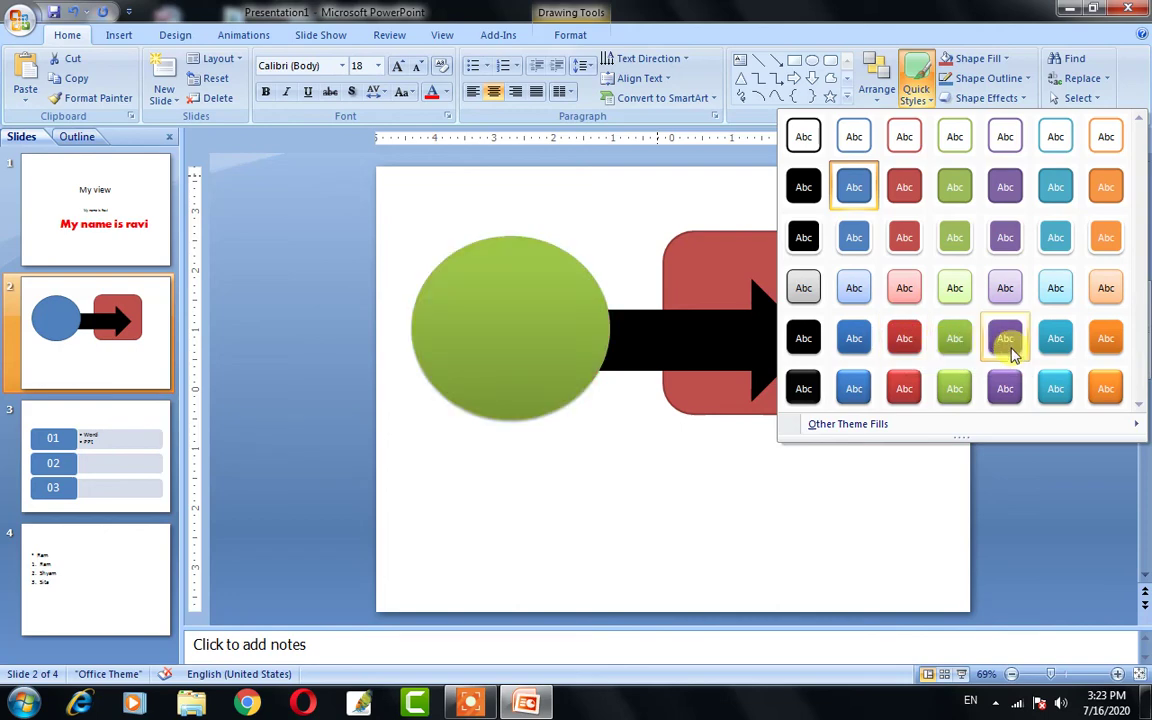
{"action": "left_click", "coordinate": [1100, 386]}
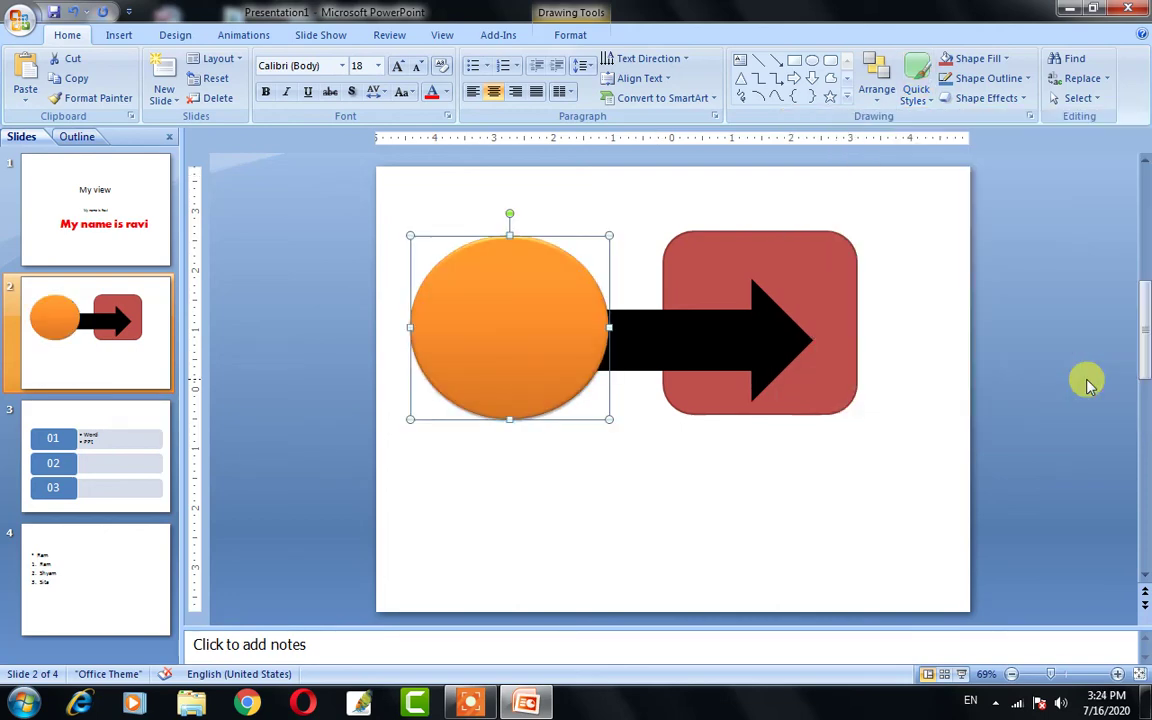
{"action": "left_click", "coordinate": [803, 470]}
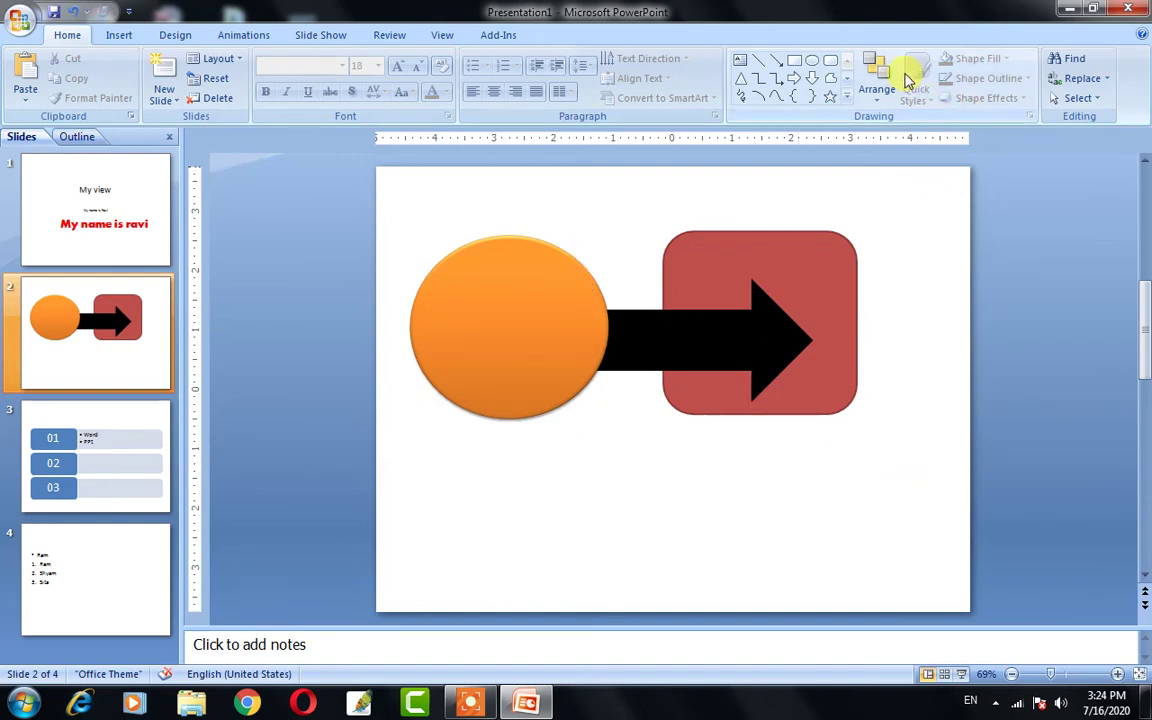
- Fill the circle black and give it a 3 pt light-blue outline
{"action": "left_click", "coordinate": [545, 304]}
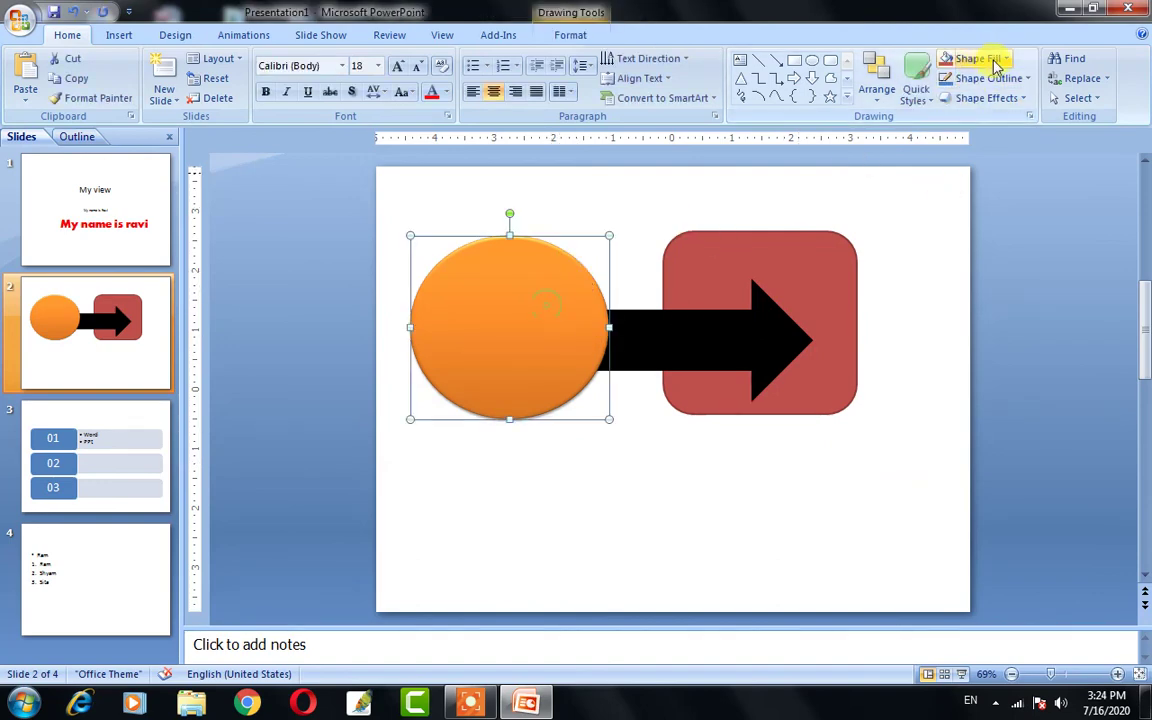
{"action": "left_click", "coordinate": [1008, 63]}
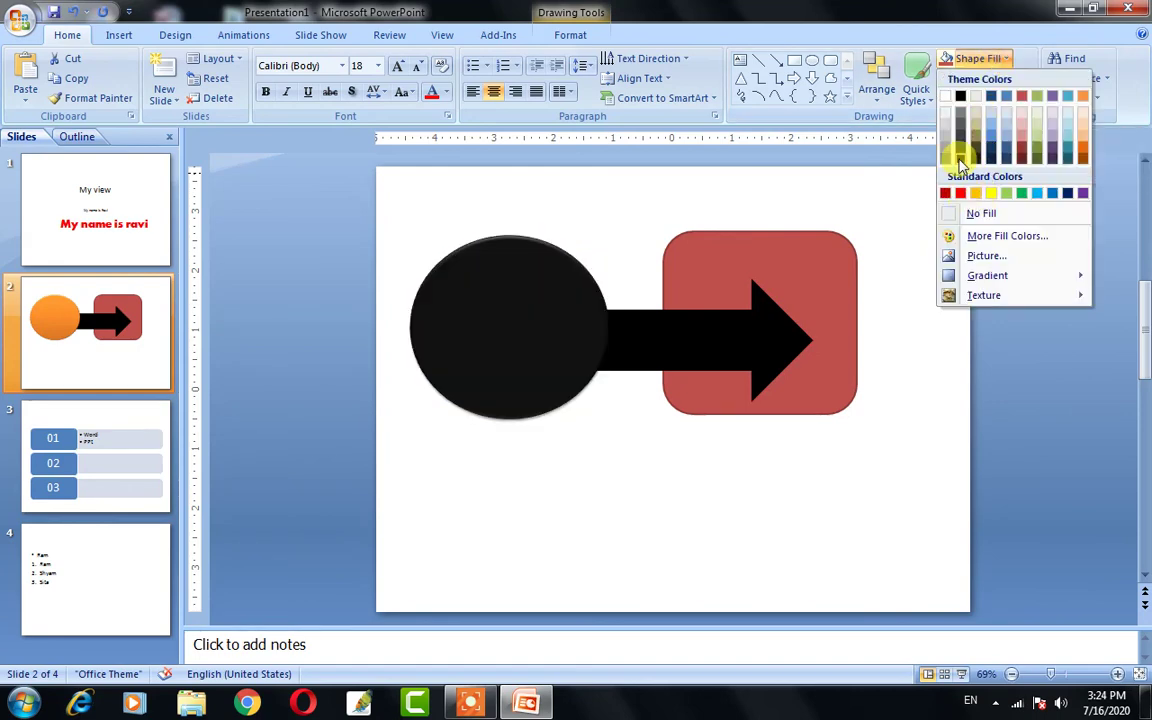
{"action": "left_click", "coordinate": [960, 163]}
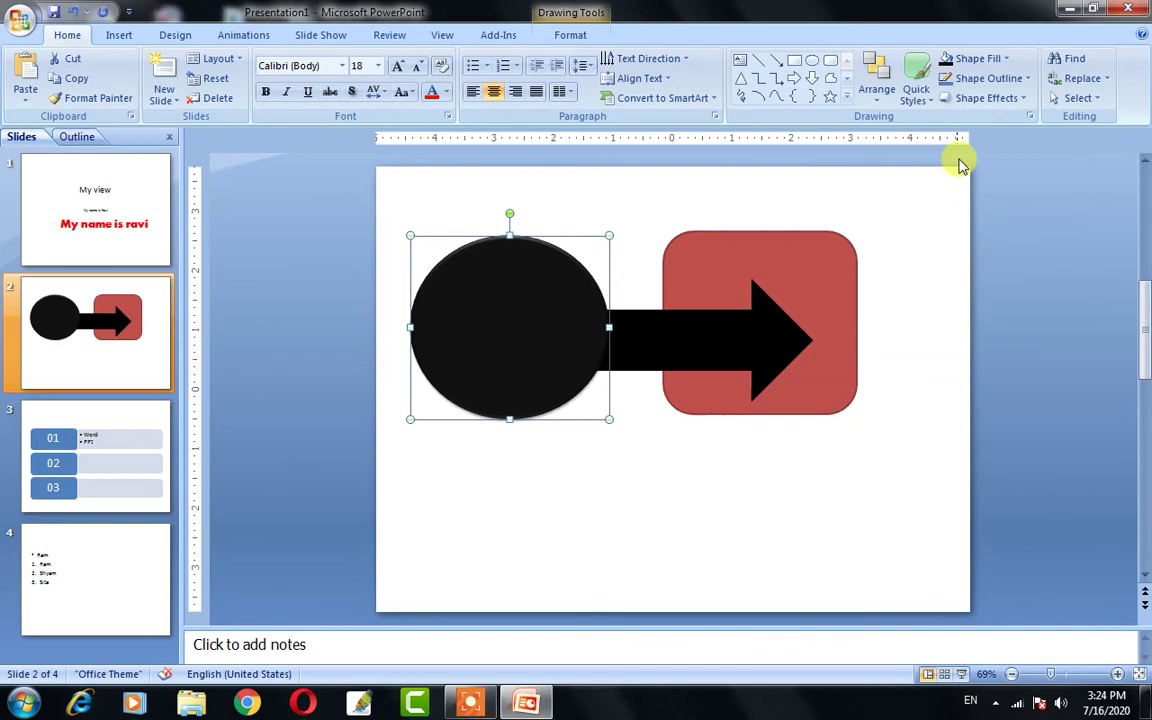
{"action": "left_click", "coordinate": [988, 79]}
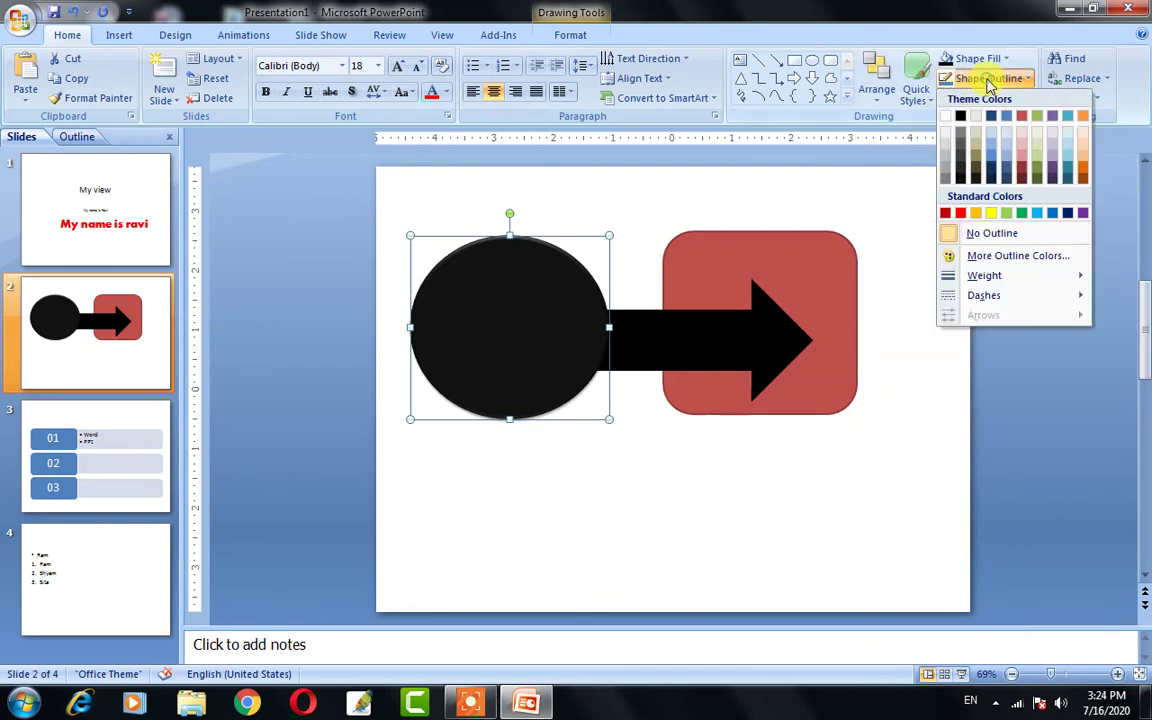
{"action": "left_click", "coordinate": [991, 218]}
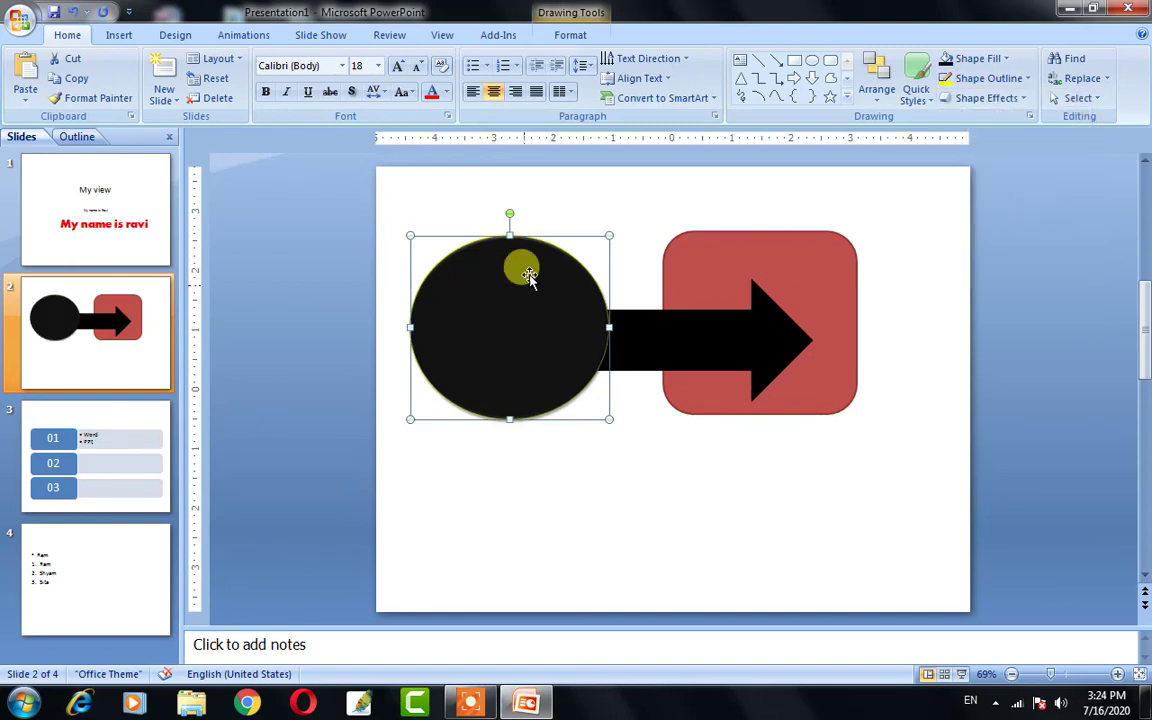
{"action": "left_click", "coordinate": [975, 78]}
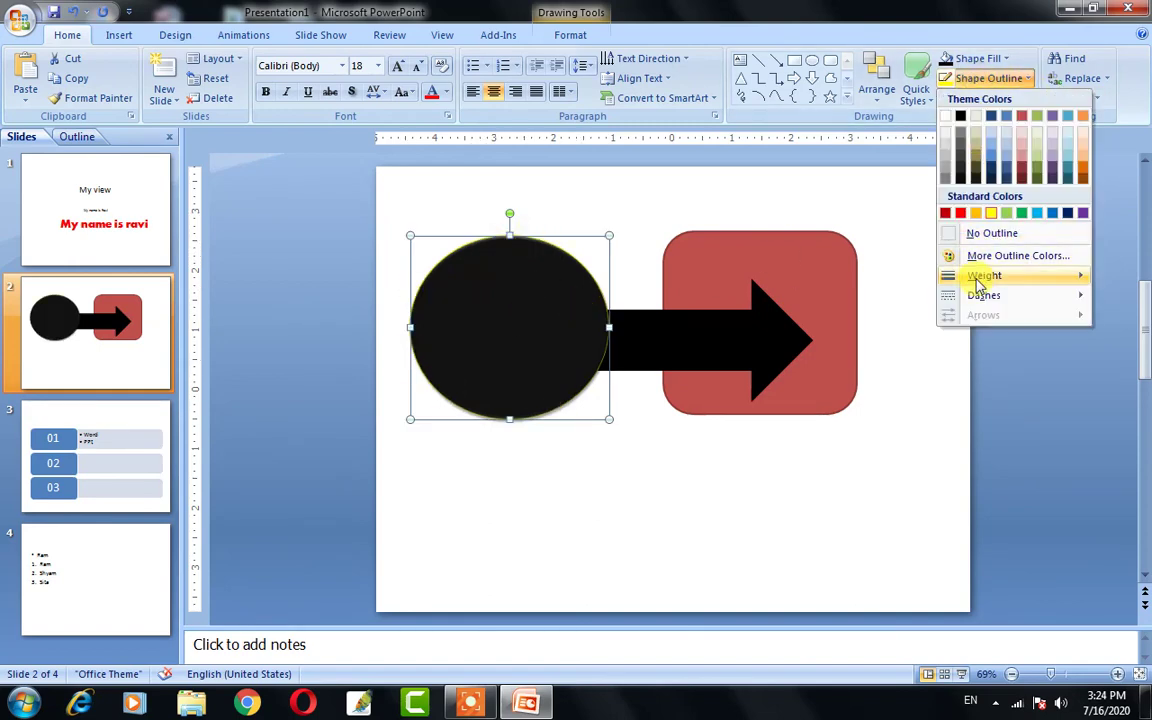
{"action": "mouse_move", "coordinate": [985, 285]}
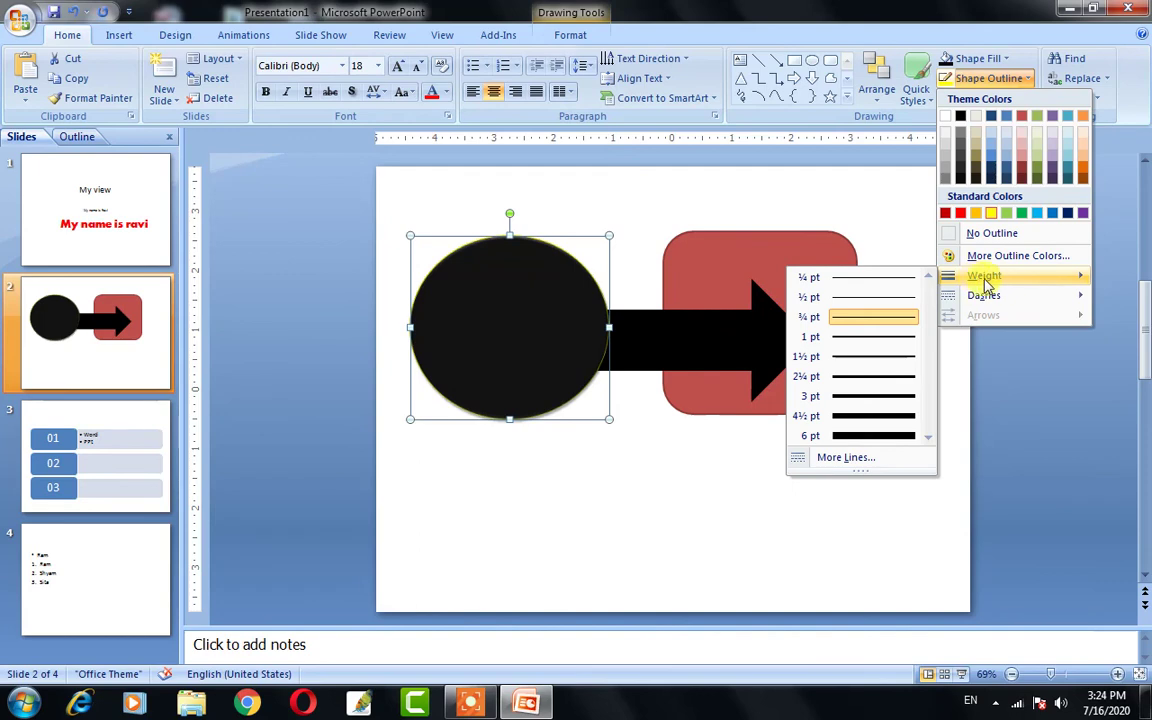
{"action": "left_click", "coordinate": [870, 398]}
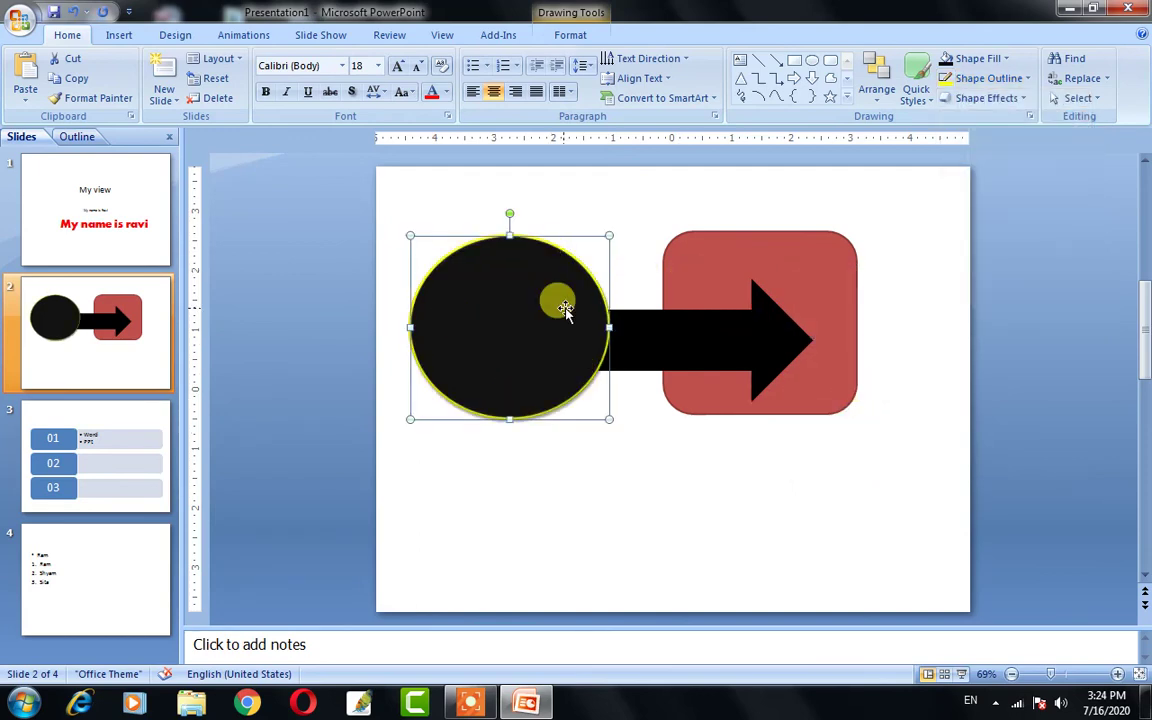
{"action": "left_click", "coordinate": [985, 78]}
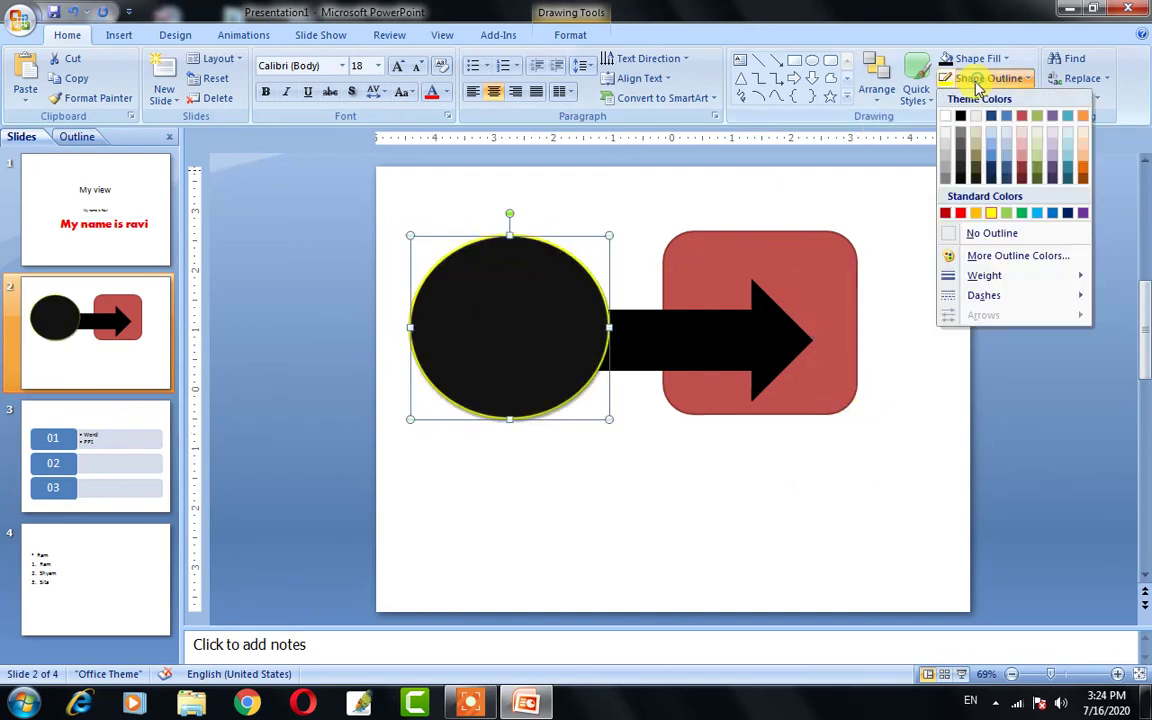
{"action": "left_click", "coordinate": [1038, 214]}
- Apply the green preset shape style to the arrow
{"action": "left_click", "coordinate": [628, 330]}
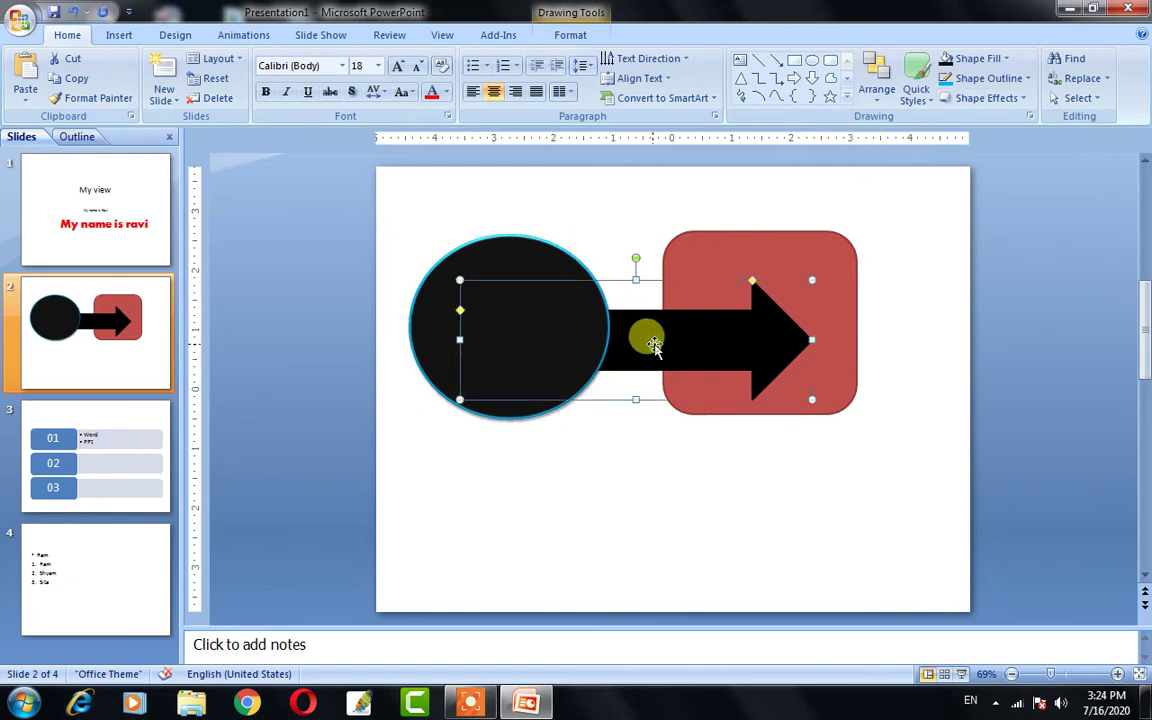
{"action": "left_click", "coordinate": [888, 95]}
{"action": "left_click", "coordinate": [918, 90]}
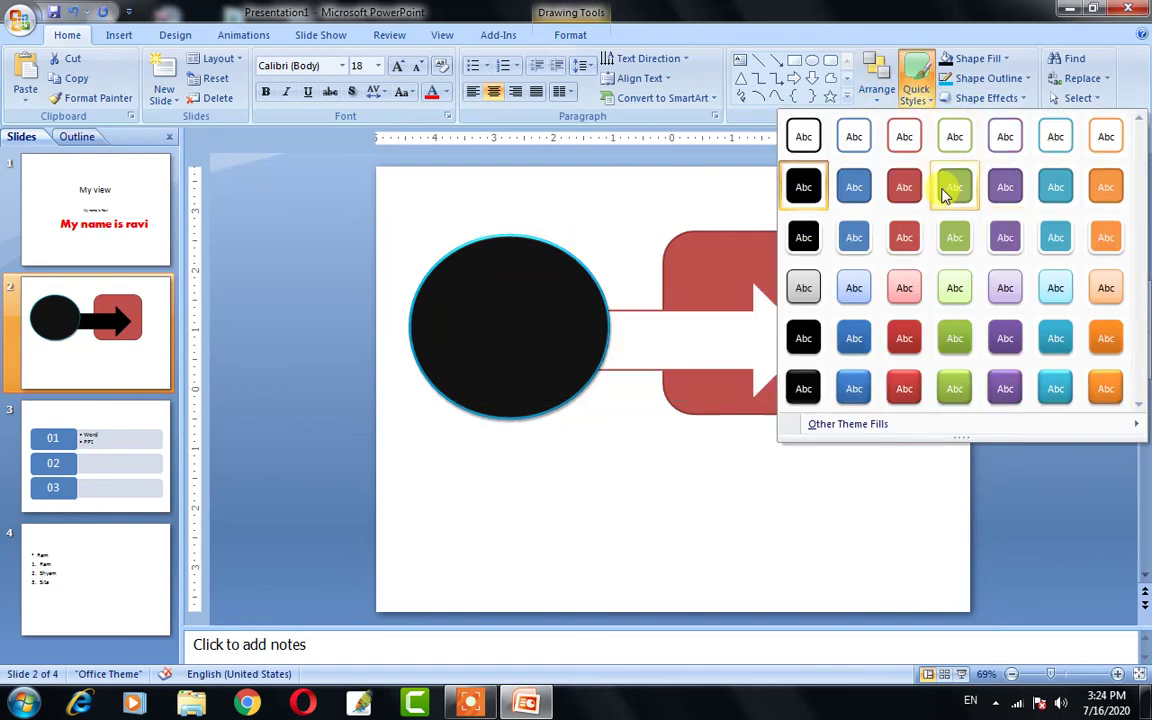
{"action": "left_click", "coordinate": [955, 188]}
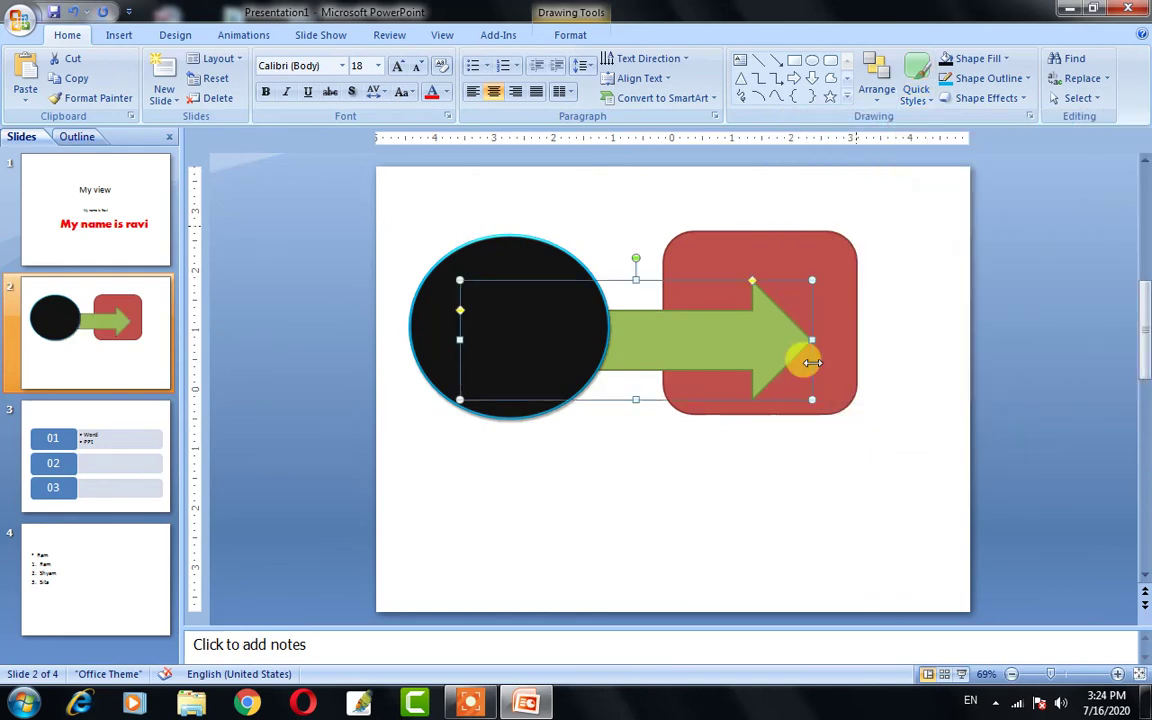
{"action": "left_click", "coordinate": [746, 463]}
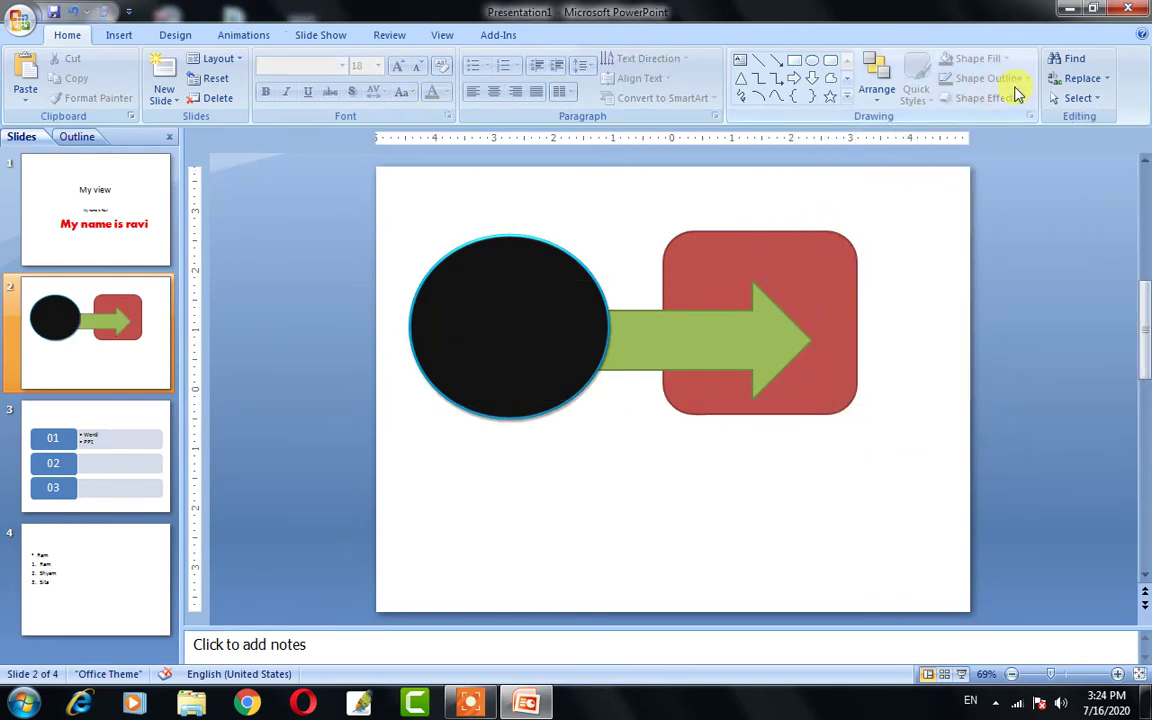
- Give the black circle the centred inner shadow effect
{"action": "left_click", "coordinate": [536, 332]}
{"action": "left_click", "coordinate": [986, 98]}
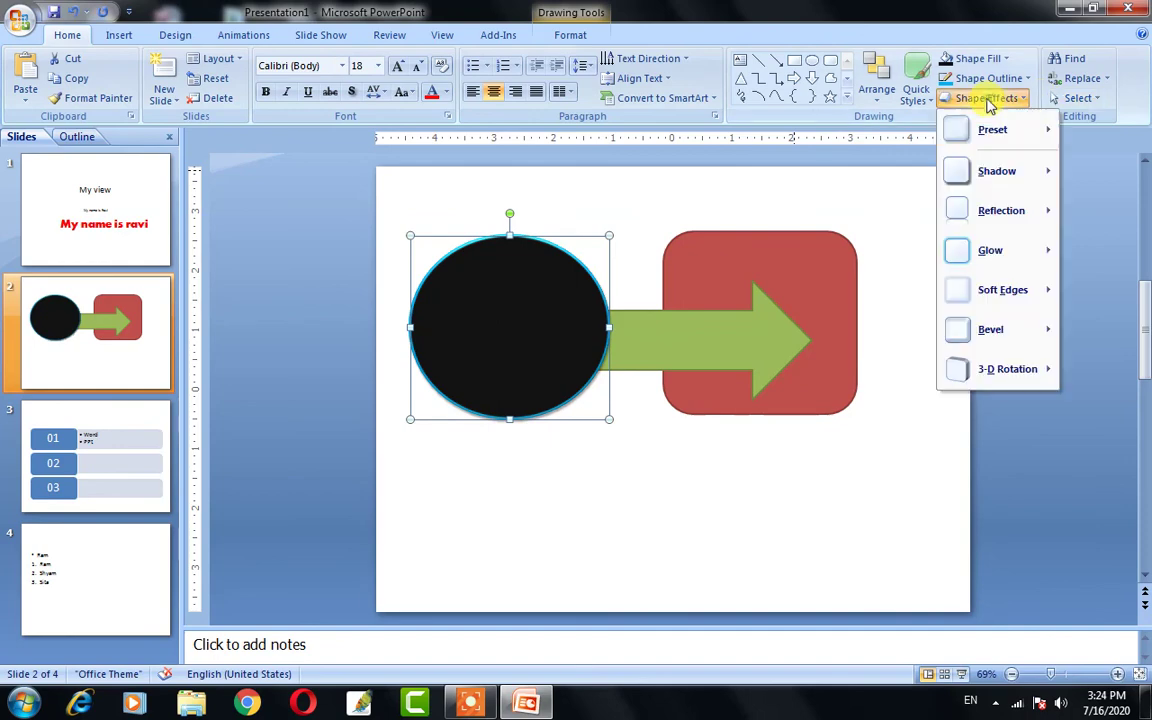
{"action": "mouse_move", "coordinate": [975, 176]}
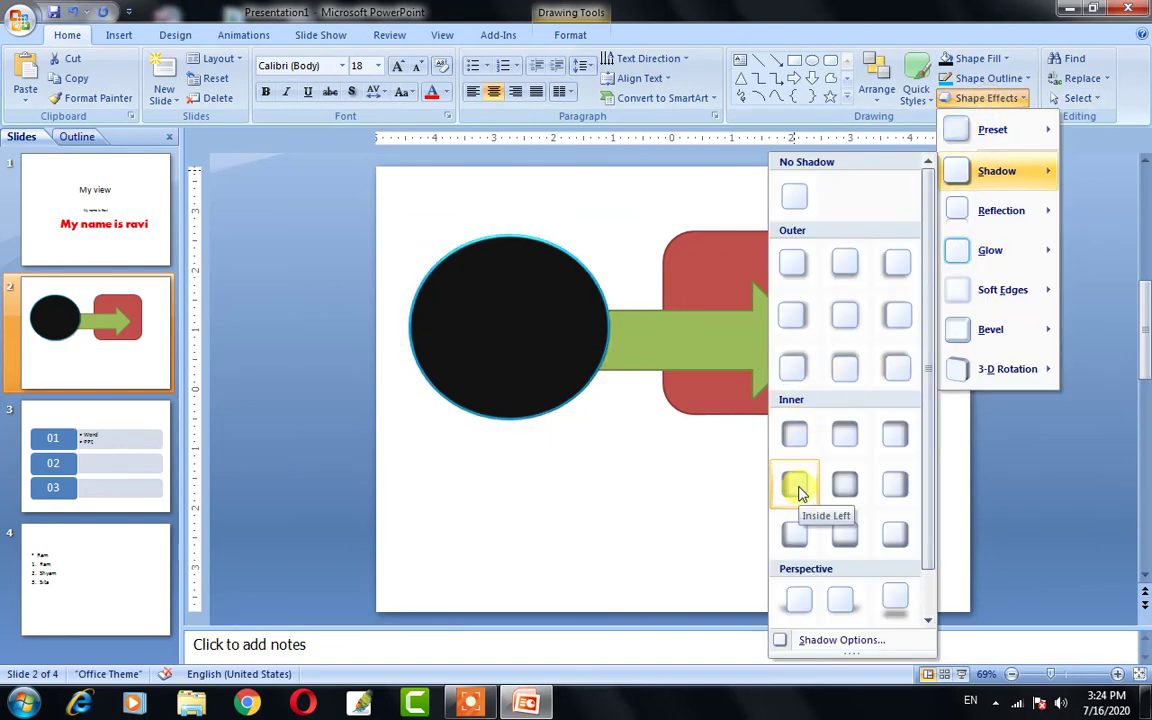
{"action": "left_click", "coordinate": [845, 484]}
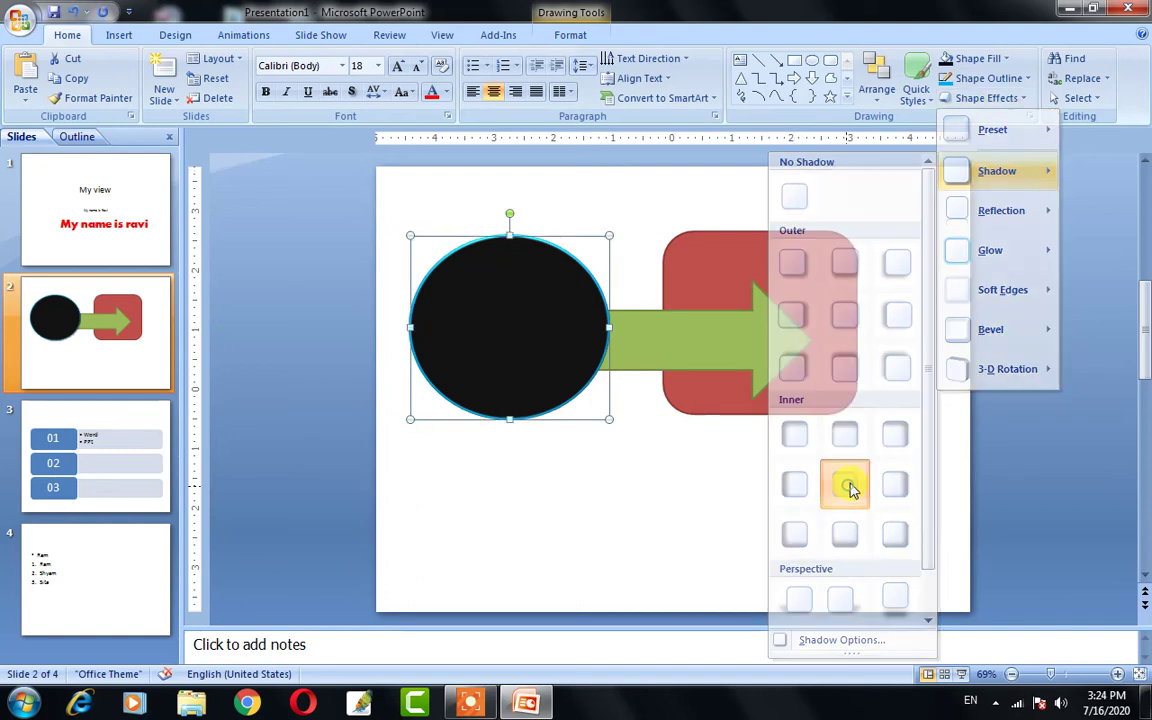
- Add a purple glow to the circle, then return to the title slide
{"action": "left_click", "coordinate": [1000, 98]}
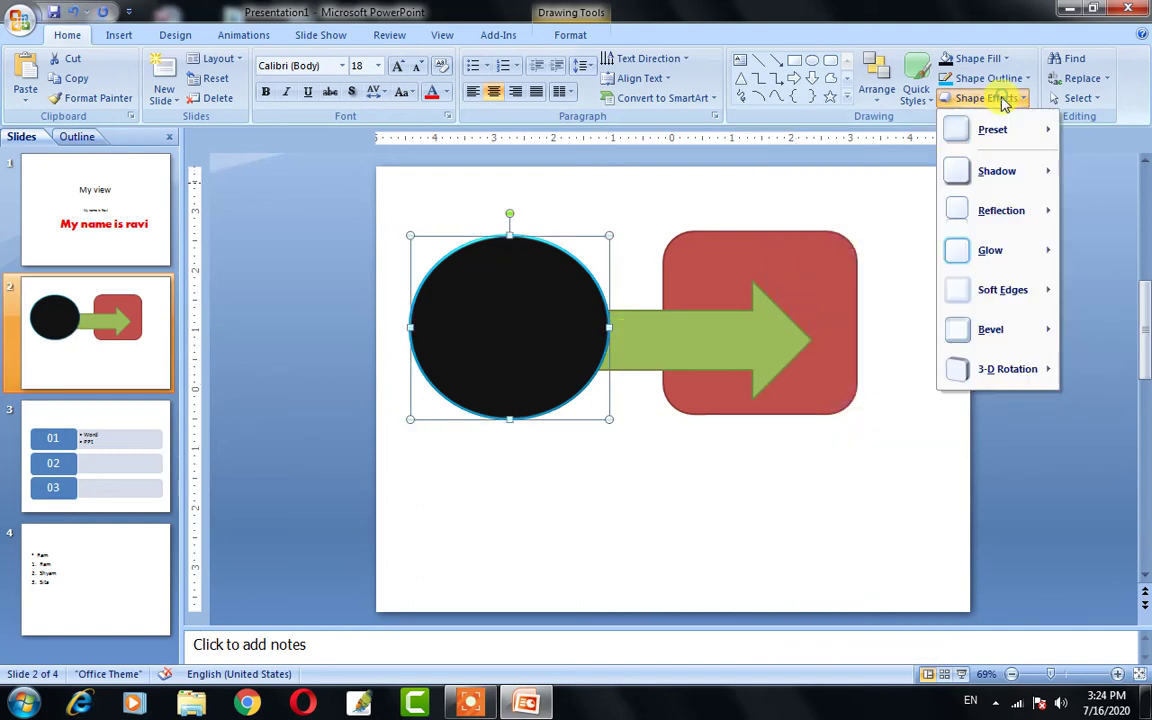
{"action": "mouse_move", "coordinate": [990, 175]}
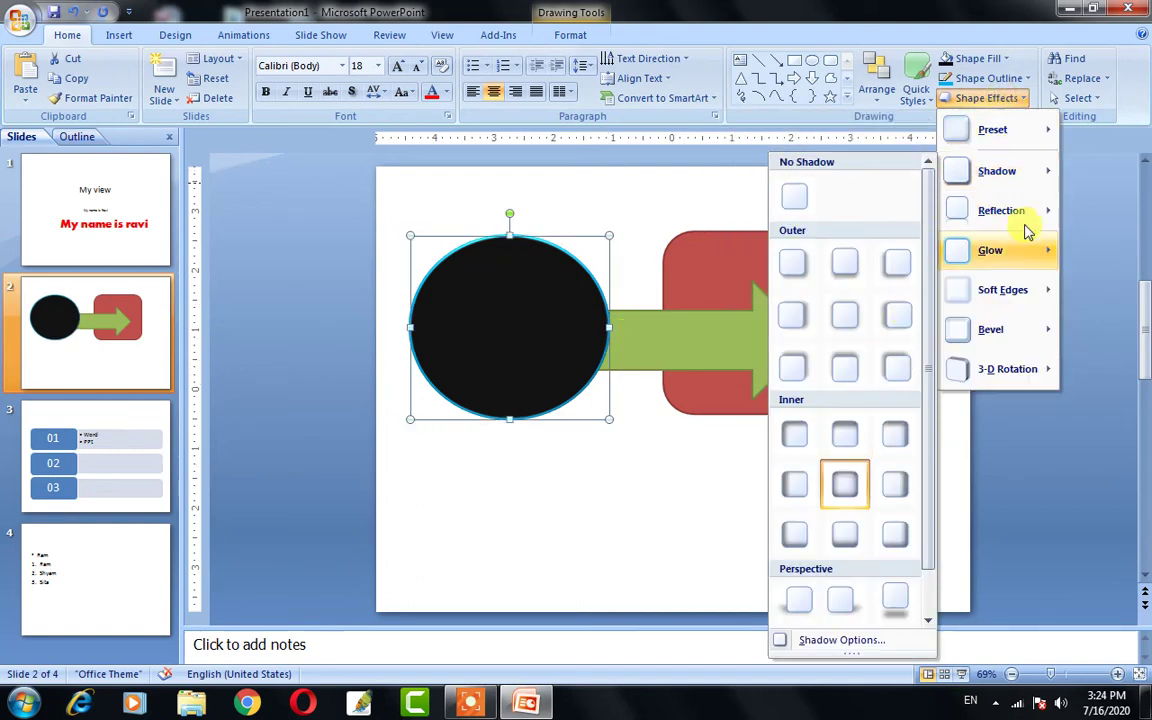
{"action": "mouse_move", "coordinate": [1010, 238]}
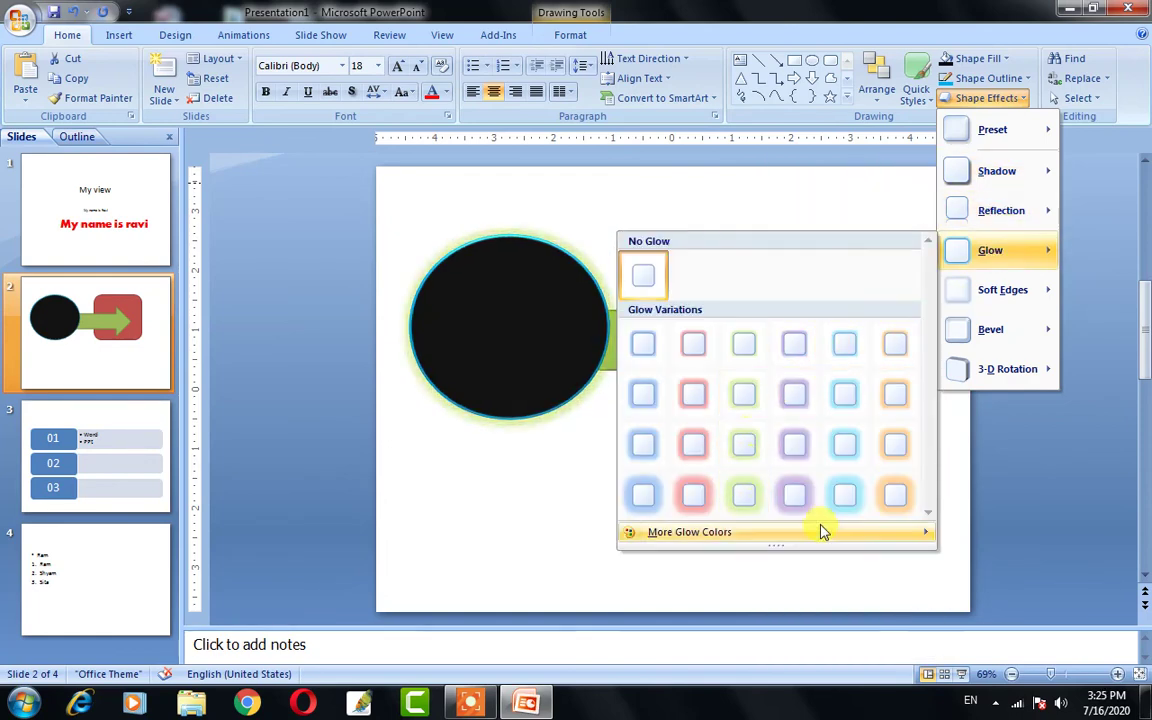
{"action": "left_click", "coordinate": [797, 490]}
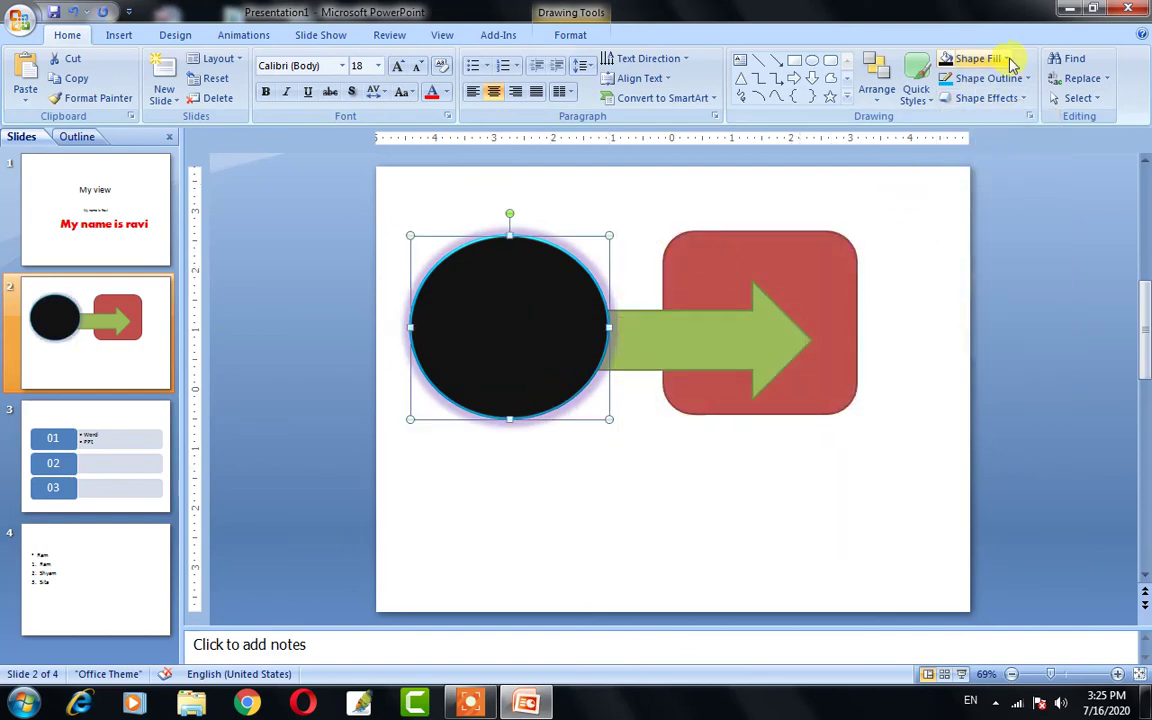
{"action": "left_click", "coordinate": [555, 473]}
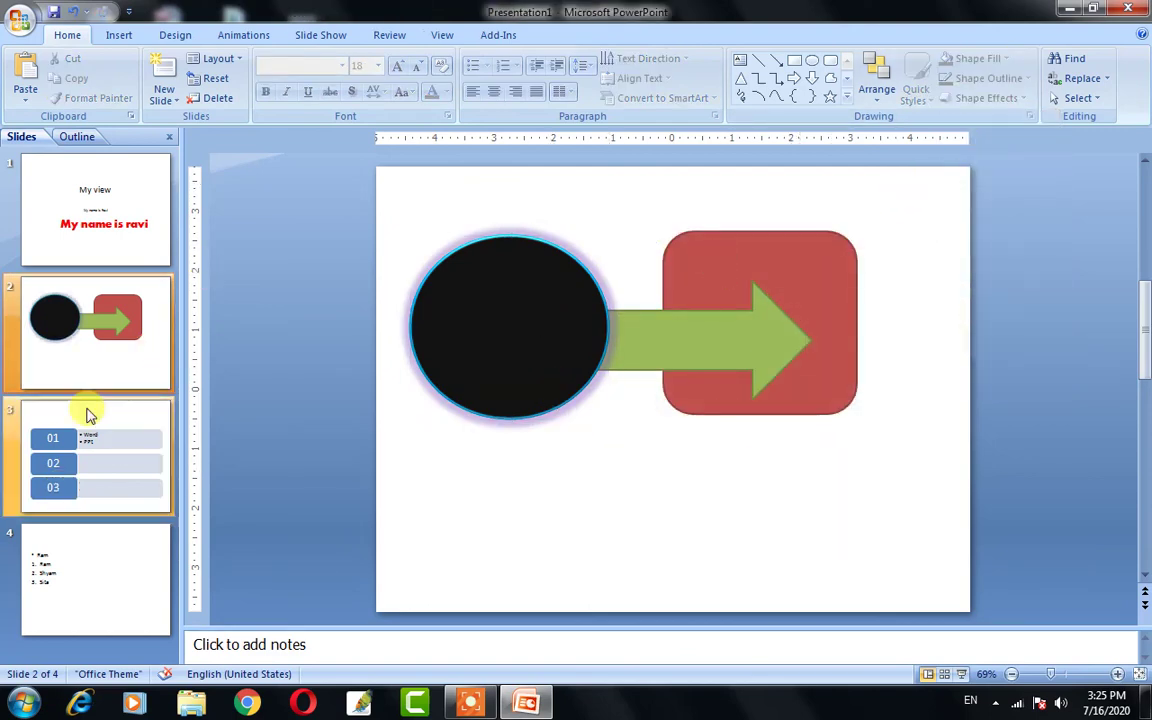
{"action": "left_click", "coordinate": [116, 219]}
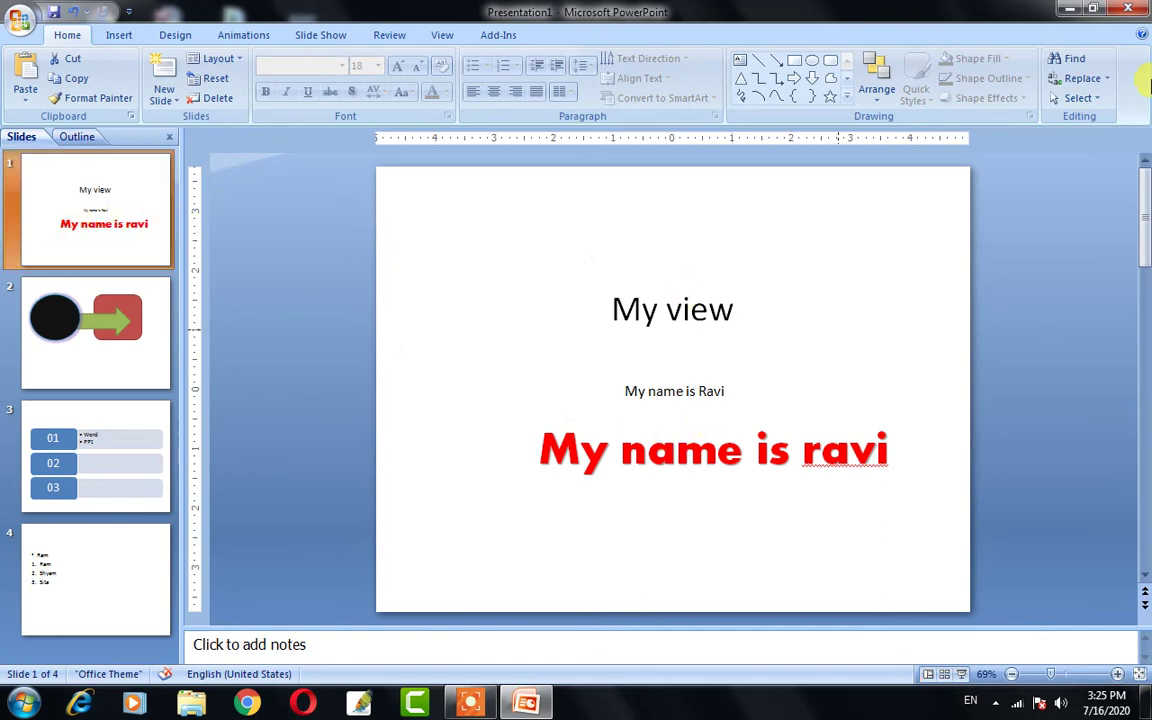